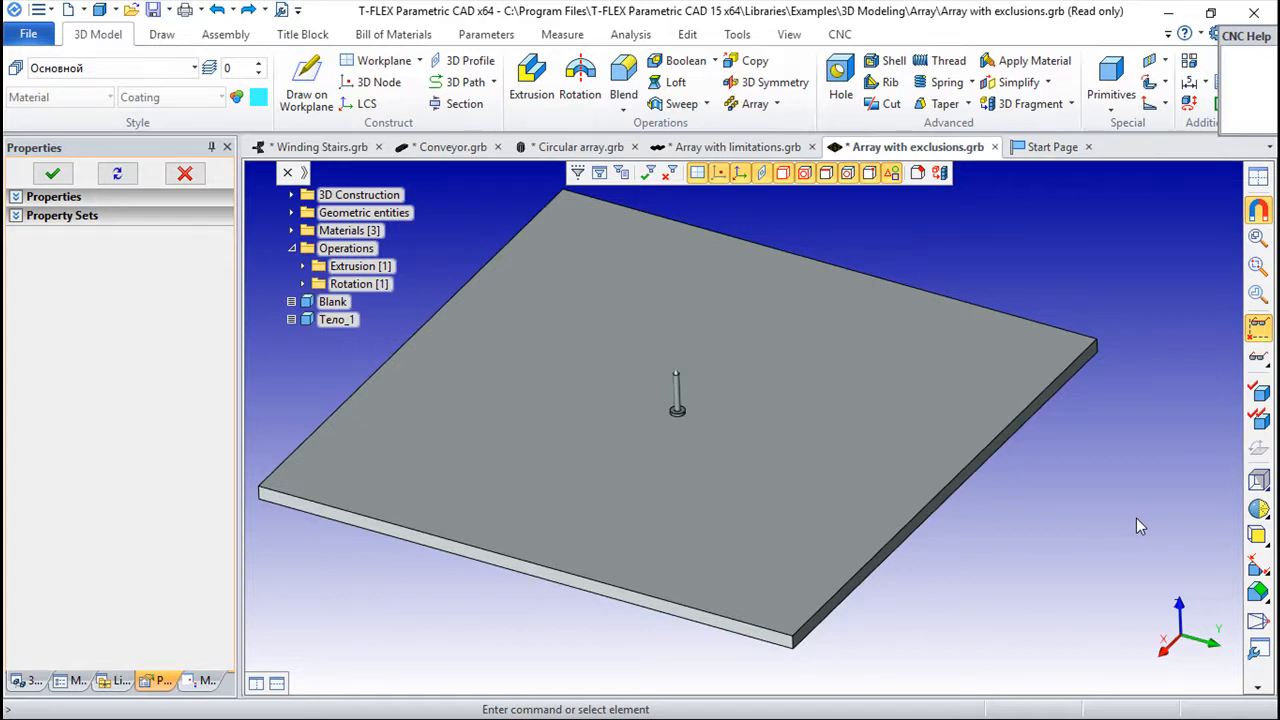
# Start an Array by Nodes and choose Array of Faces as its type.
pyautogui.moveTo(1020, 506); pyautogui.dragTo(1101, 514, button='middle')
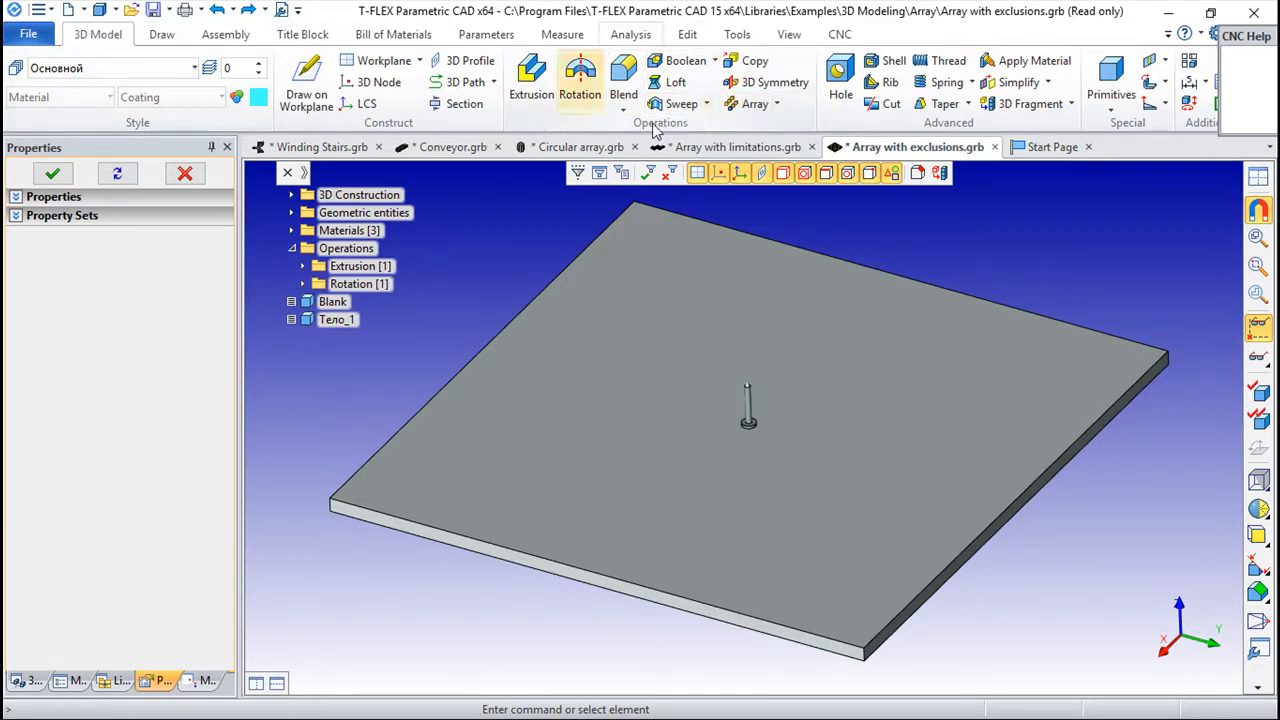
pyautogui.click(776, 104)
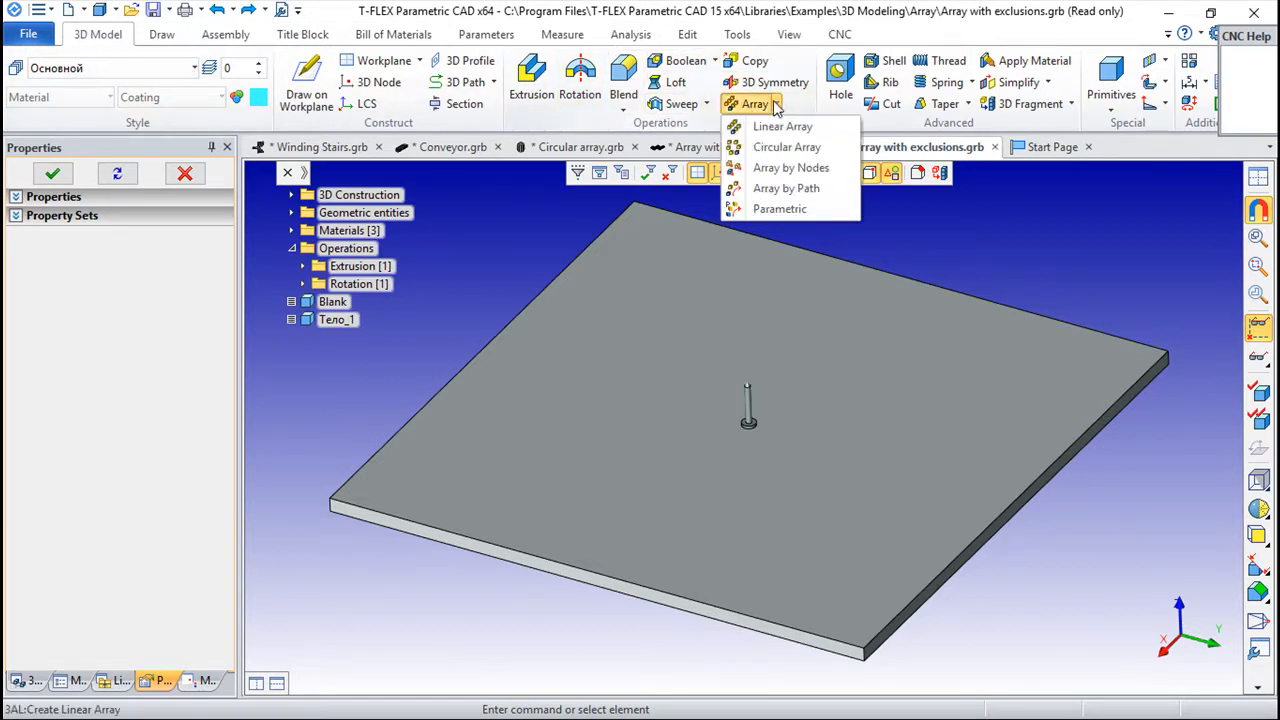
pyautogui.click(770, 175)
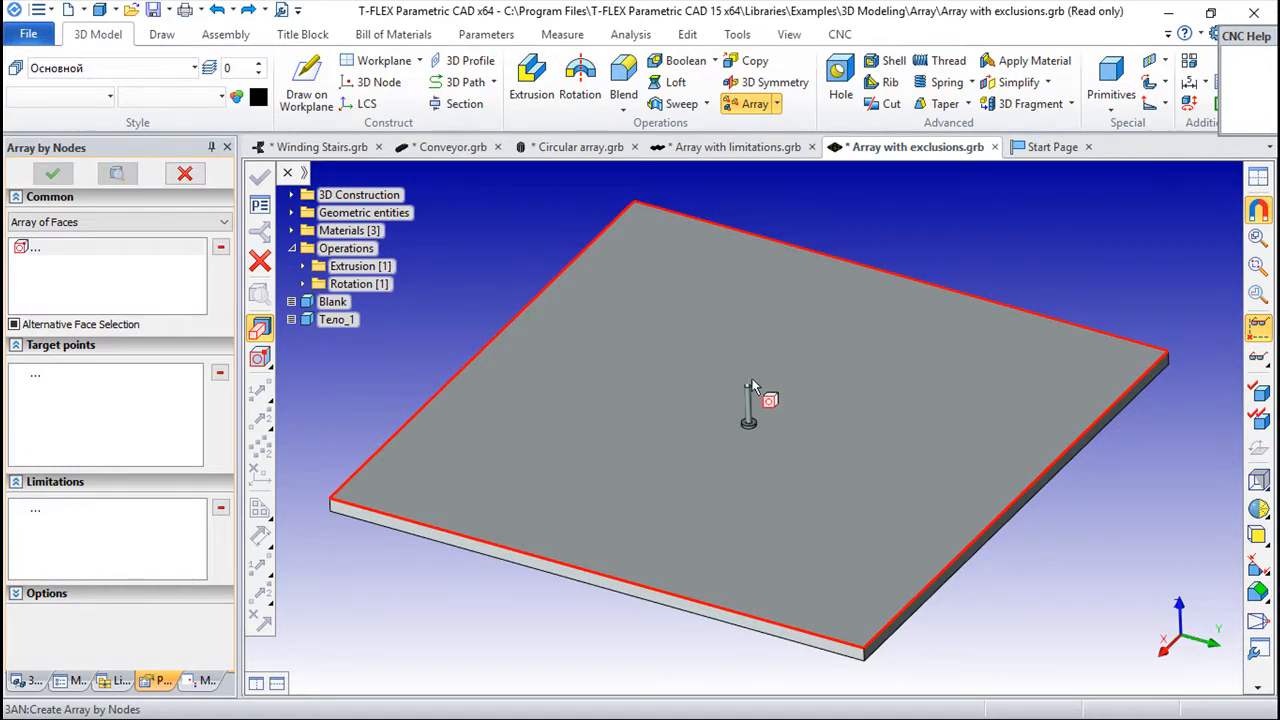
pyautogui.scroll(2, 752, 376)
pyautogui.scroll(-2, 775, 431)
pyautogui.moveTo(814, 411); pyautogui.dragTo(846, 370, button='middle')
pyautogui.scroll(-1, 846, 370)
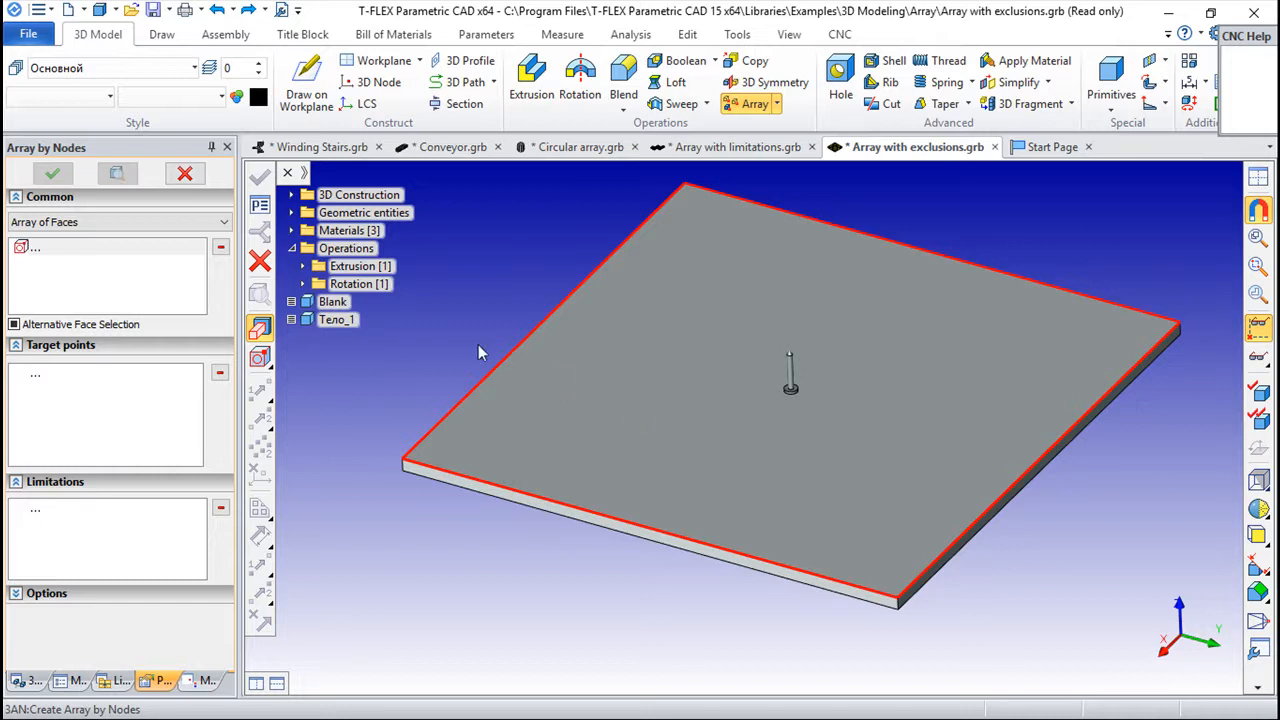
pyautogui.click(225, 224)
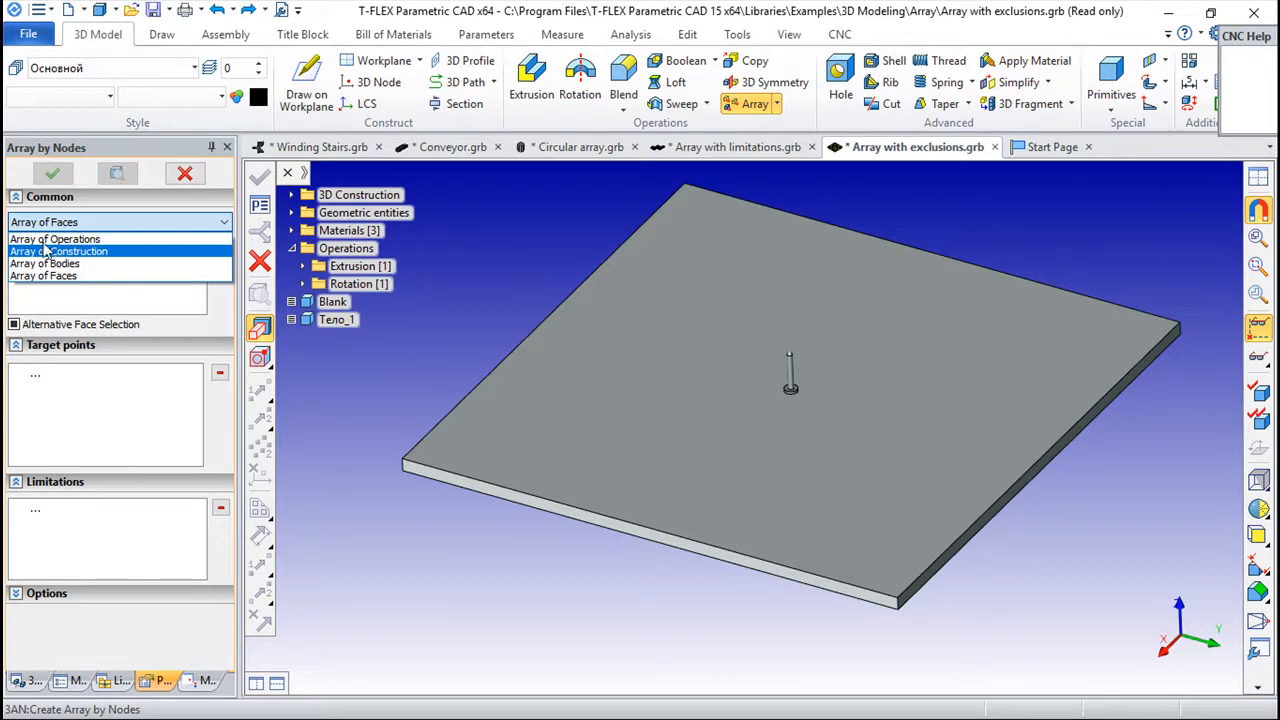
pyautogui.click(62, 274)
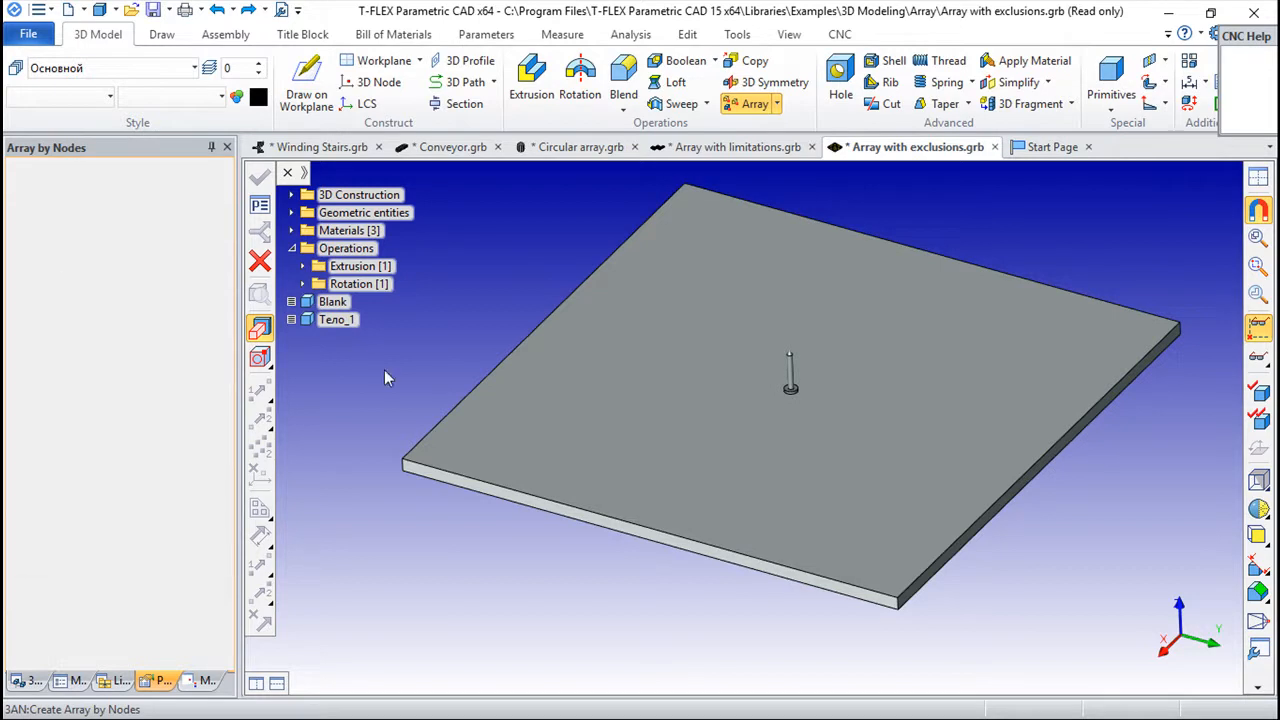
# Select the pin on the plate as the array source and pick its base as the source position point.
pyautogui.scroll(5, 790, 420)
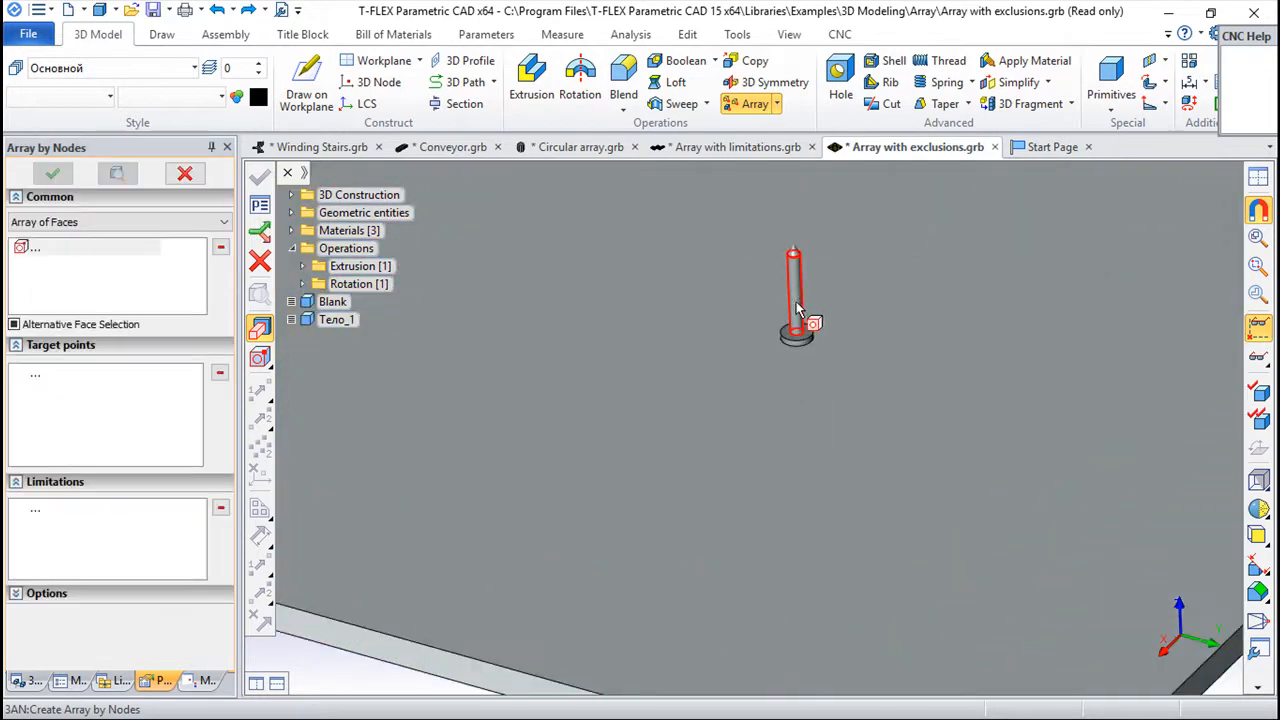
pyautogui.click(798, 308)
pyautogui.scroll(-3, 491, 361)
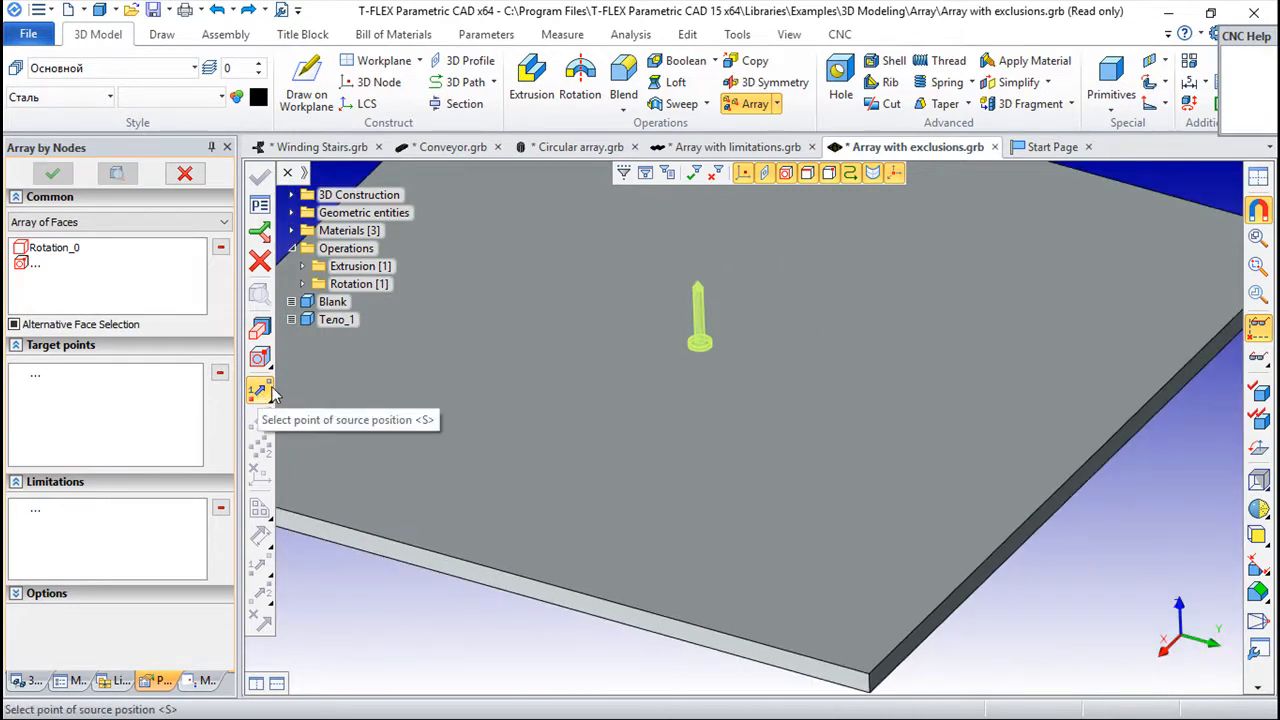
pyautogui.click(261, 389)
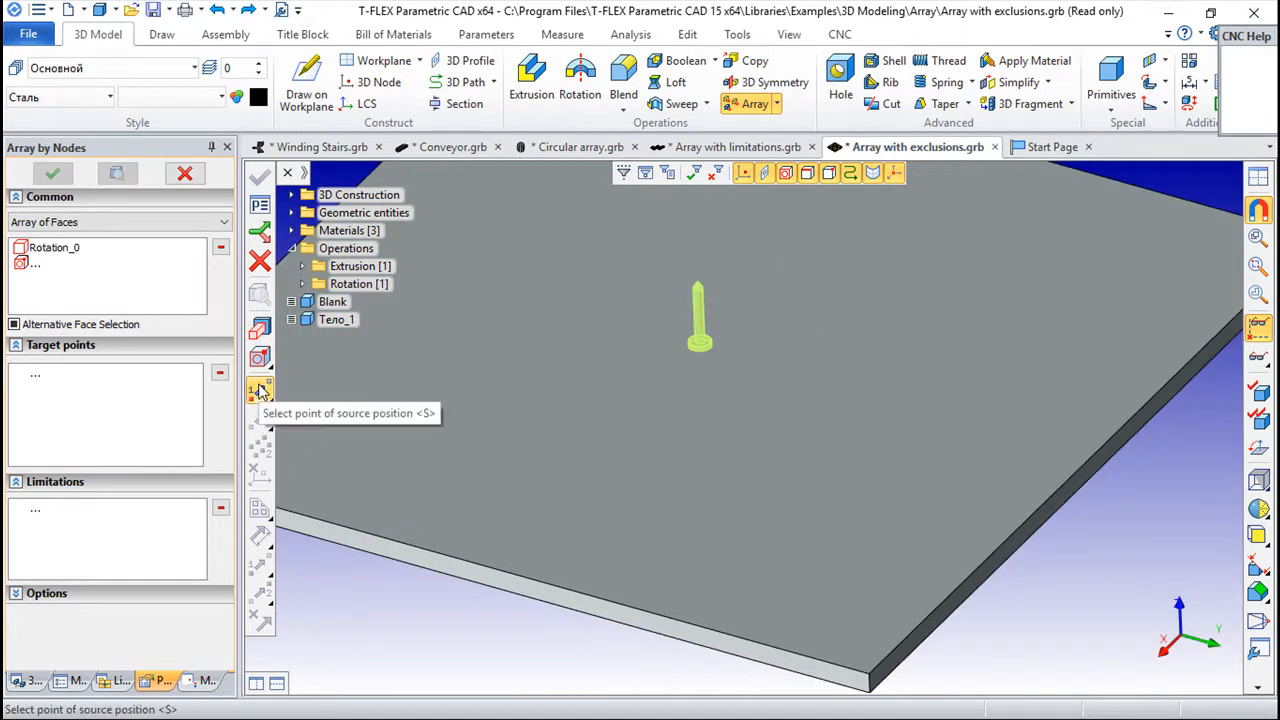
pyautogui.scroll(5, 706, 355)
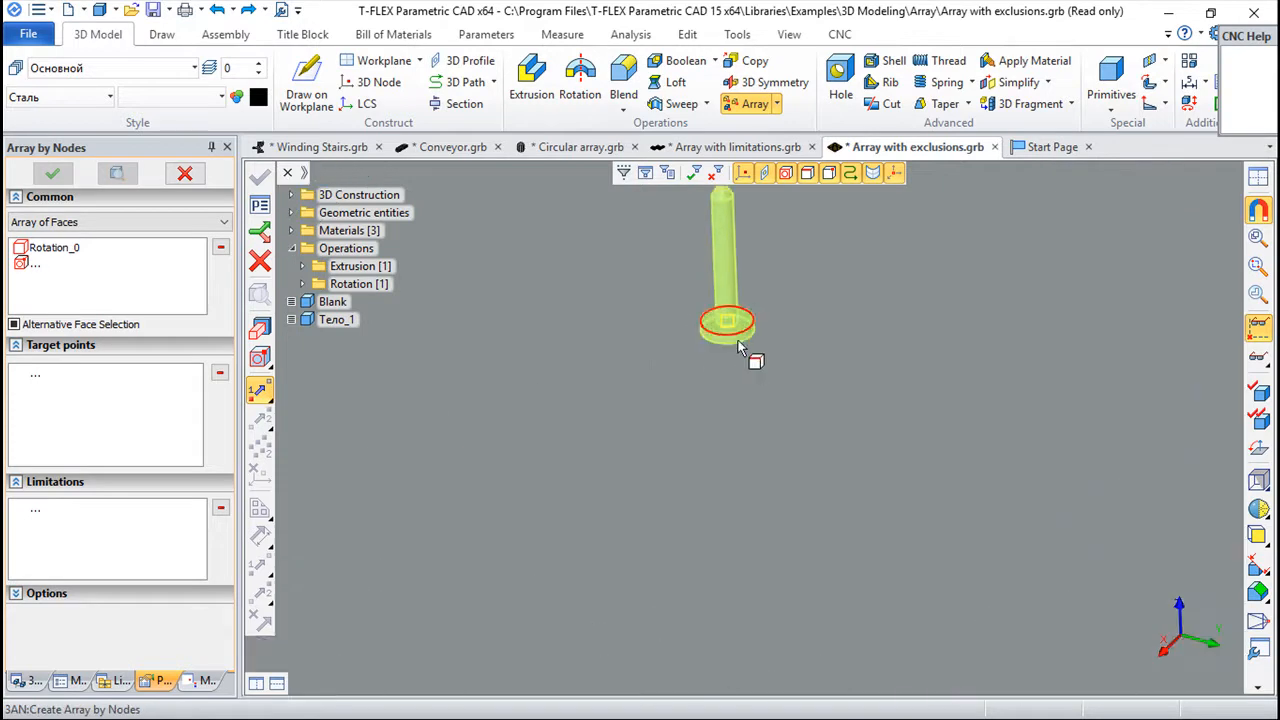
pyautogui.click(736, 354)
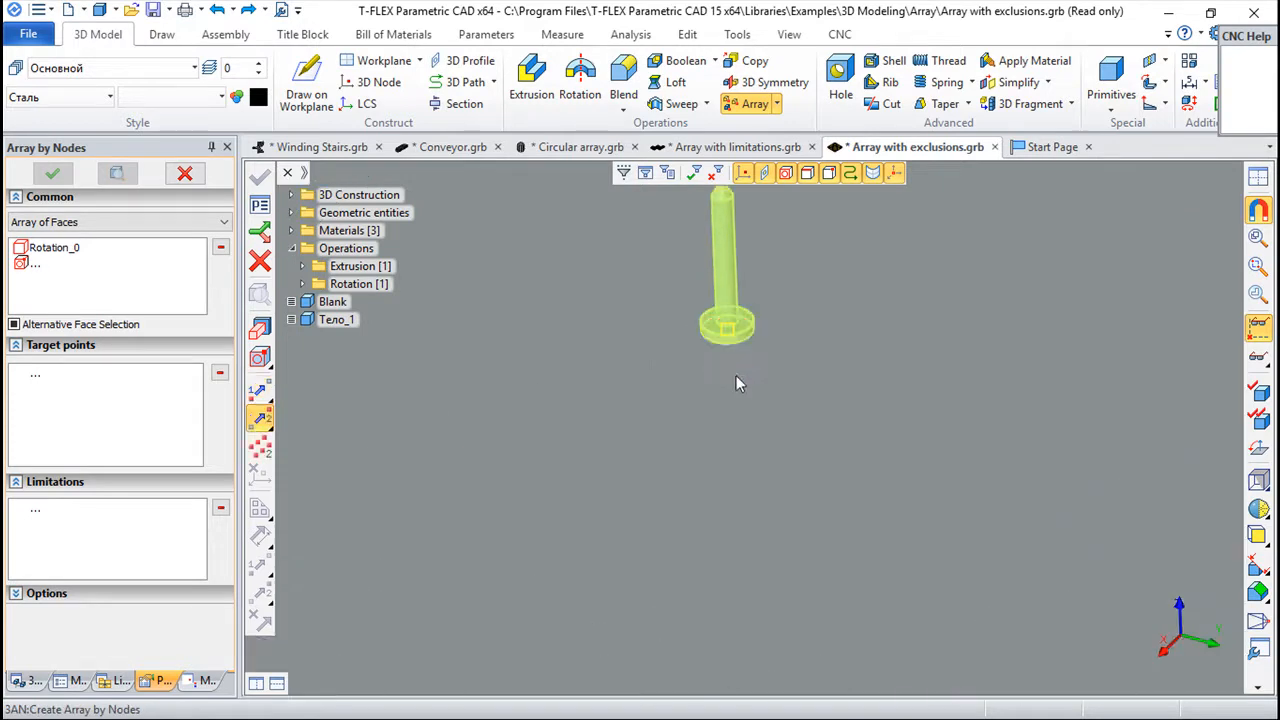
pyautogui.scroll(-2, 659, 413)
pyautogui.scroll(-1, 659, 413)
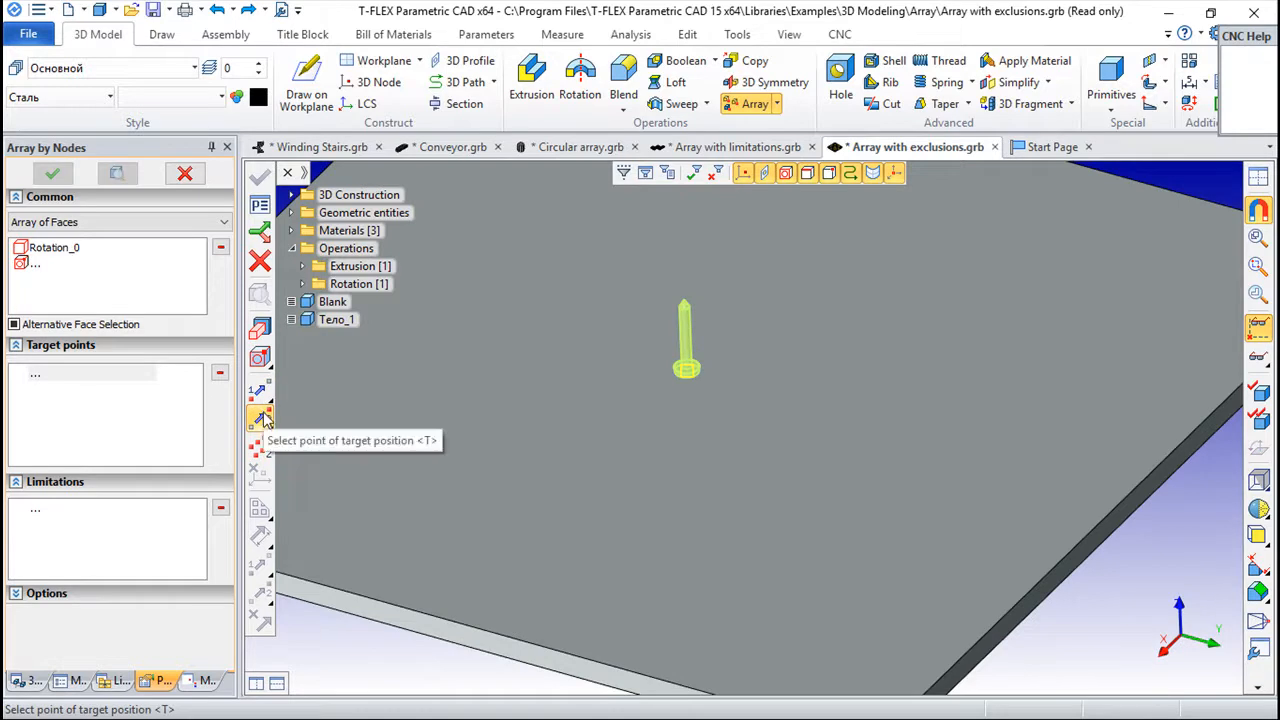
# Set three target points on the plate's front upper edge: both end vertices and the edge itself.
pyautogui.click(261, 420)
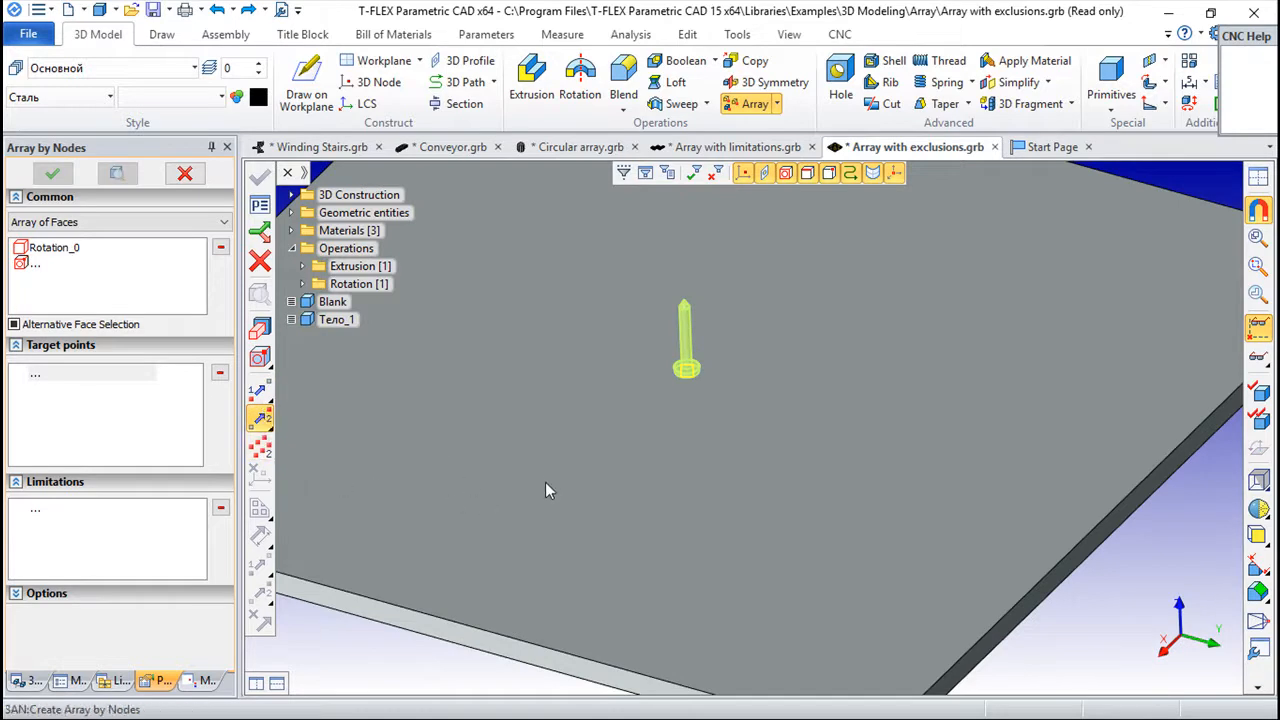
pyautogui.scroll(-2, 546, 483)
pyautogui.moveTo(540, 494); pyautogui.dragTo(800, 458, button='middle')
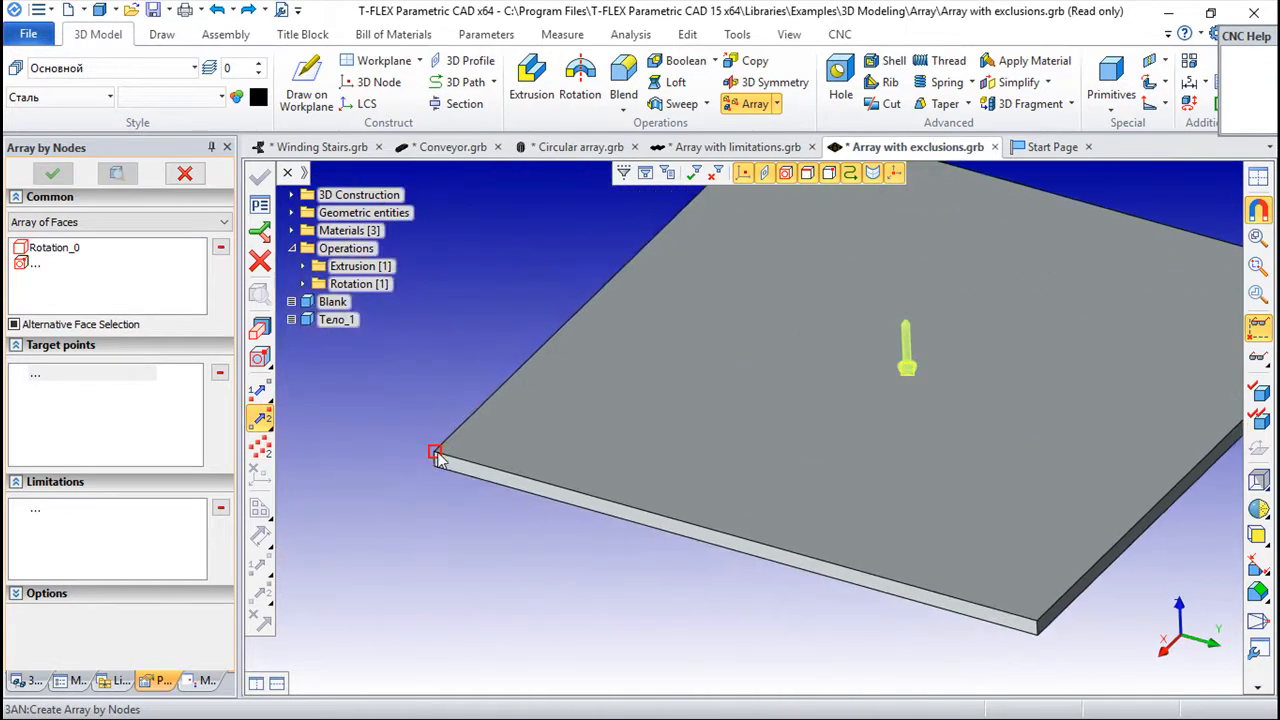
pyautogui.click(437, 456)
pyautogui.click(1038, 624)
pyautogui.click(745, 543)
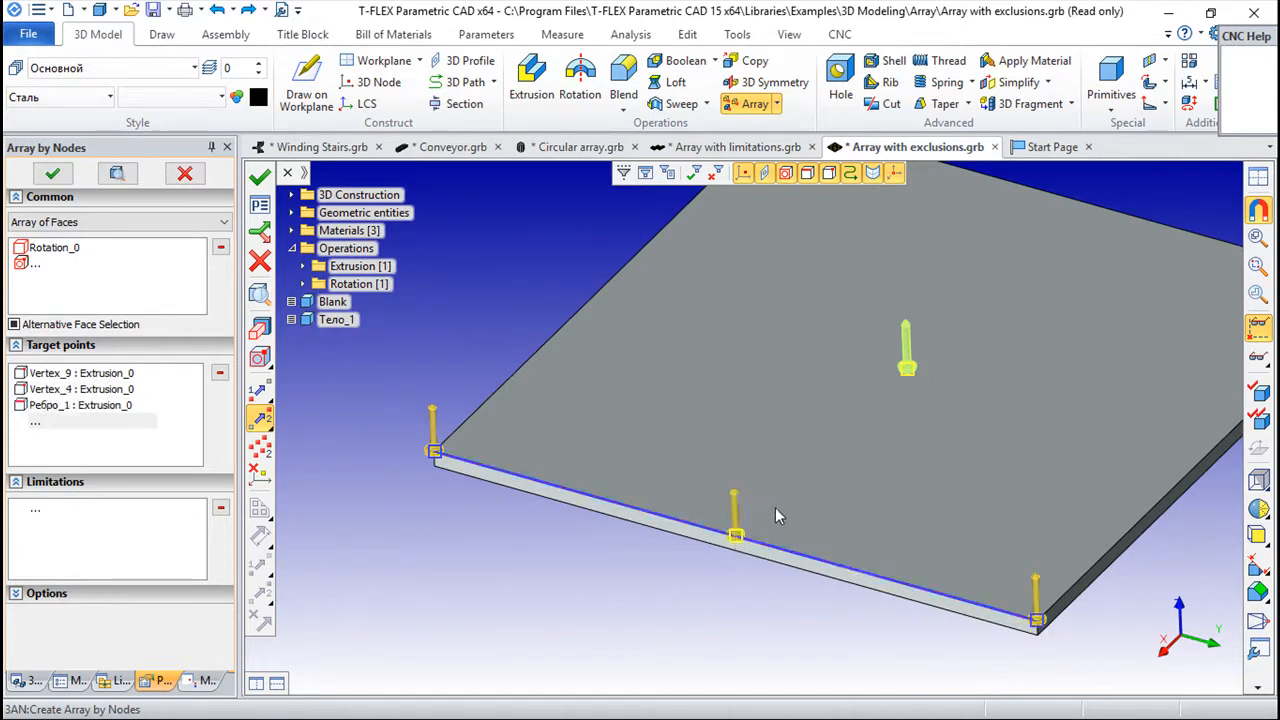
# Show the Array by Nodes options for face copying and cancel the operation.
pyautogui.click(17, 596)
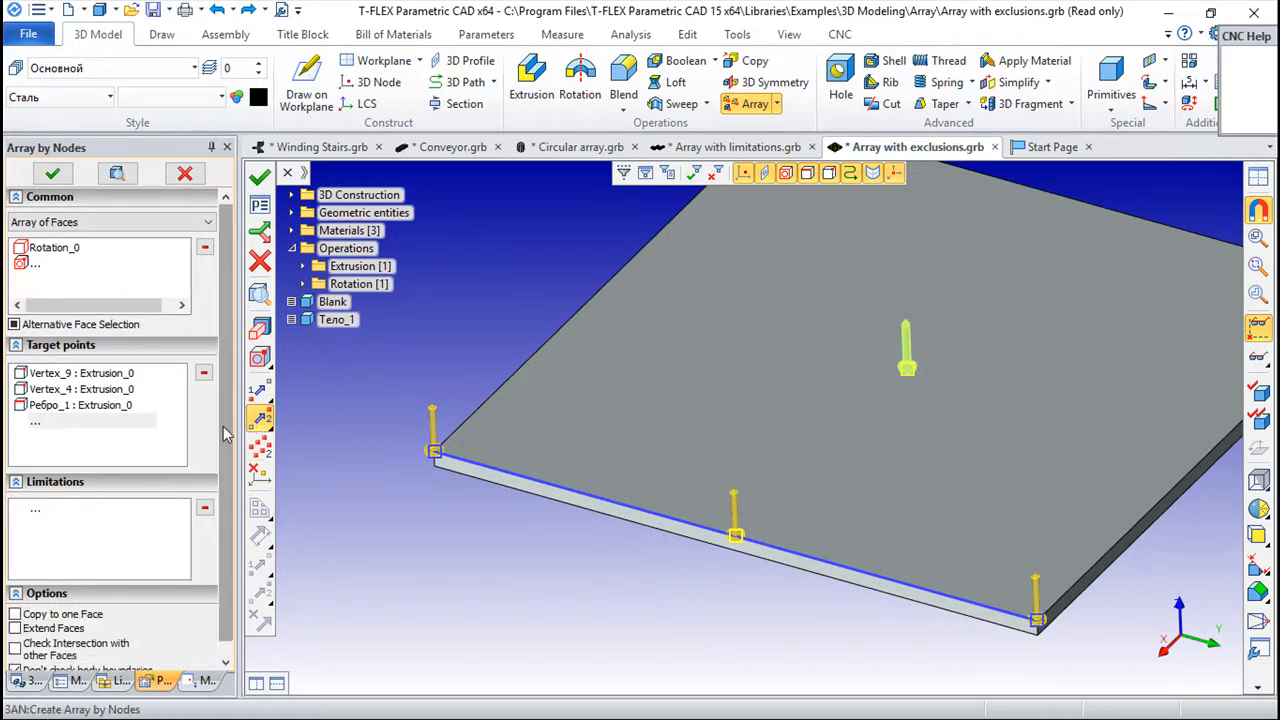
pyautogui.scroll(-1, 224, 435)
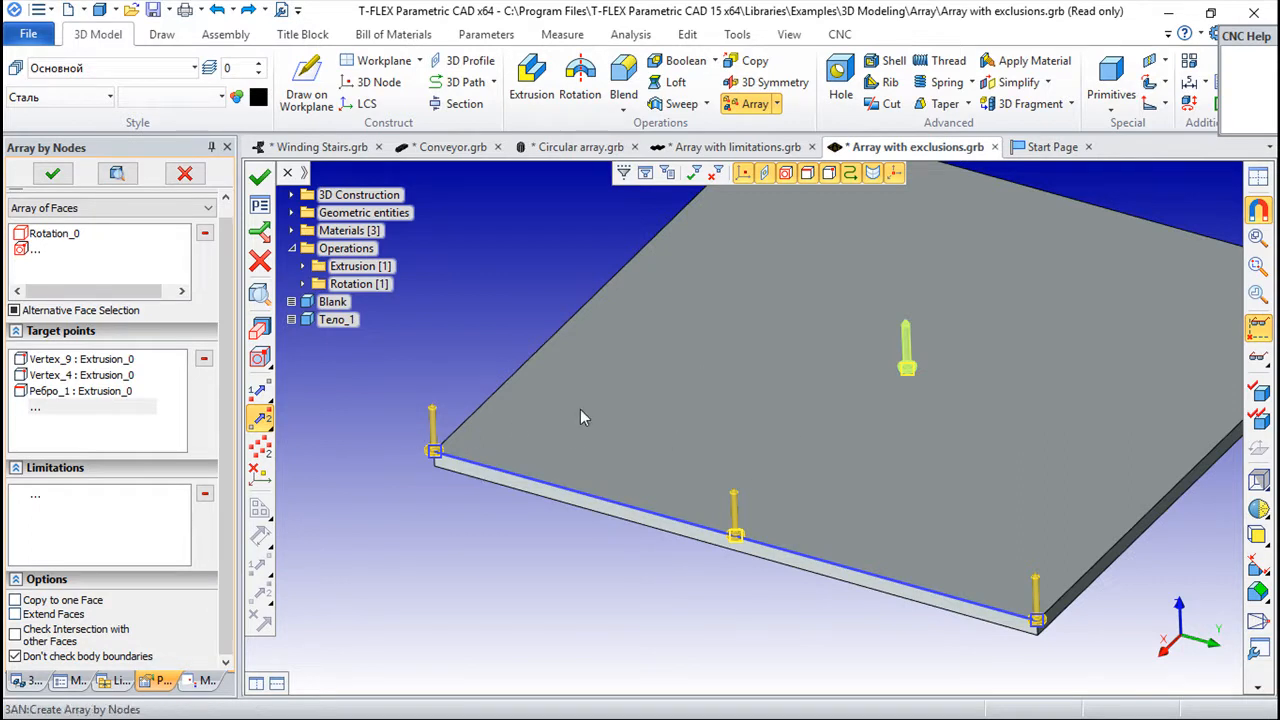
pyautogui.click(226, 14)
pyautogui.click(259, 264)
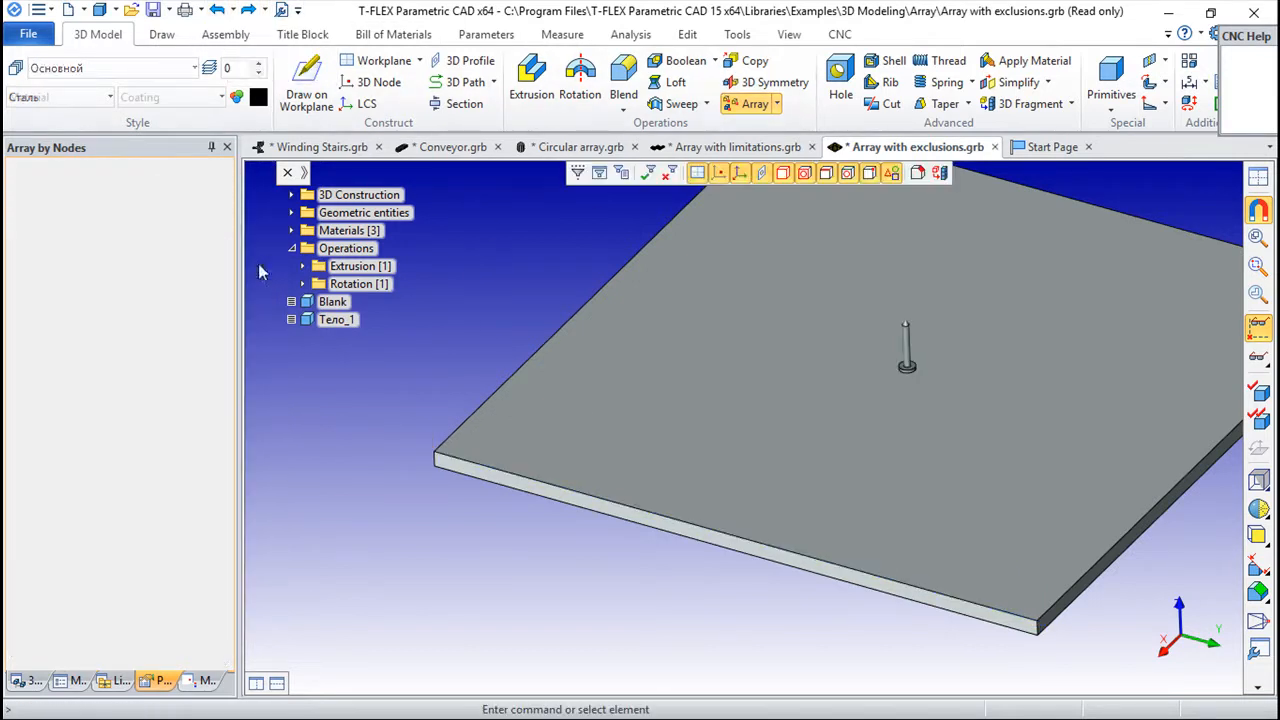
# Start a Linear Array of faces and select the pin on the plate as its source.
pyautogui.moveTo(783, 392); pyautogui.dragTo(678, 450, button='middle')
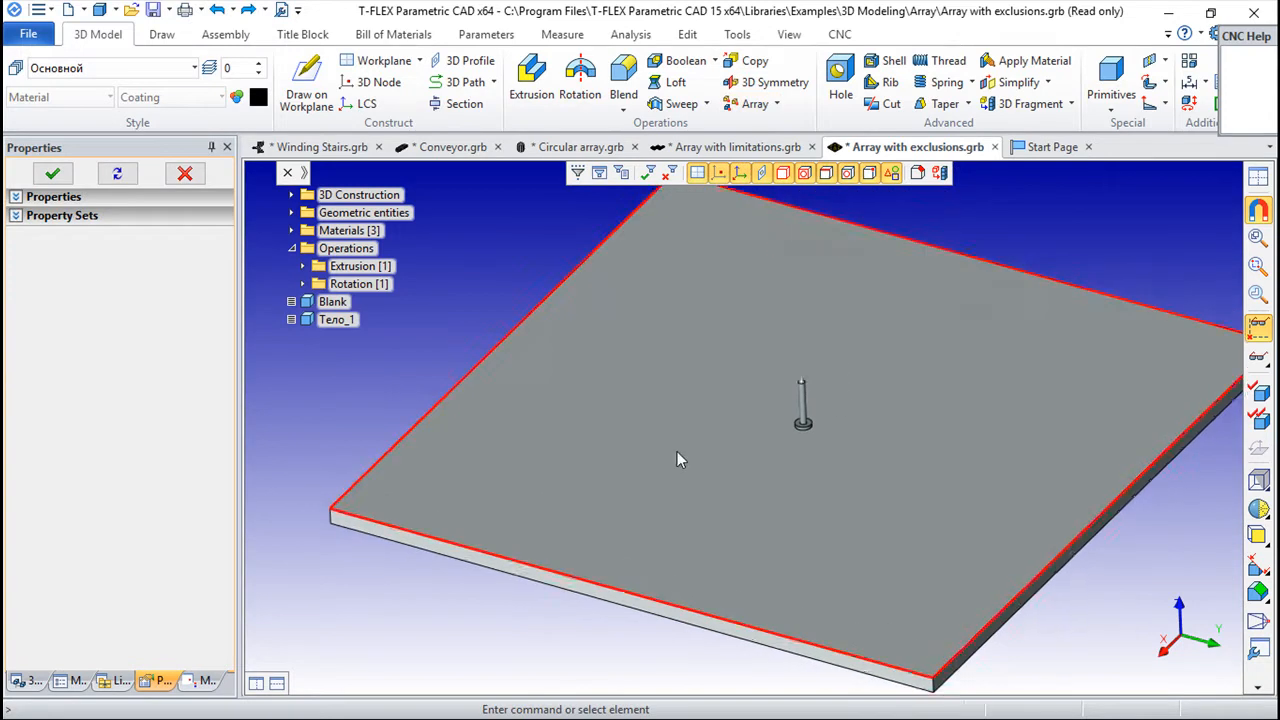
pyautogui.scroll(-1, 678, 451)
pyautogui.moveTo(769, 462); pyautogui.dragTo(741, 441, button='middle')
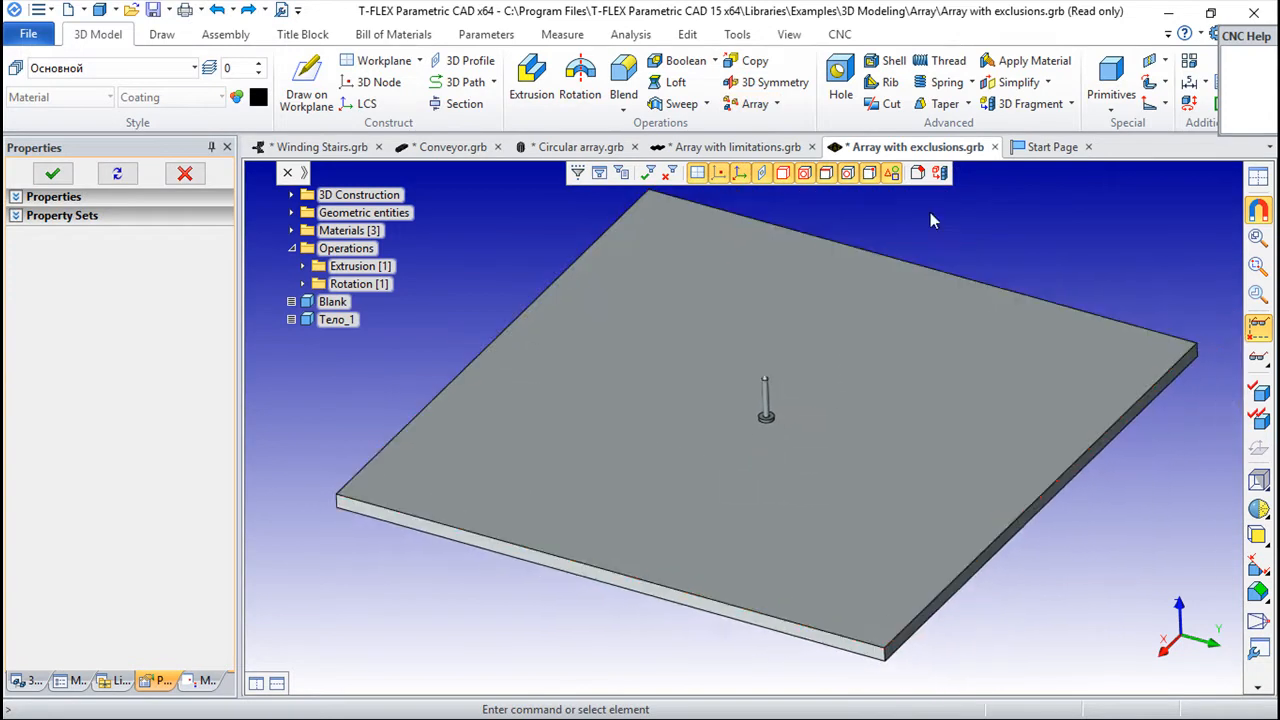
pyautogui.click(767, 105)
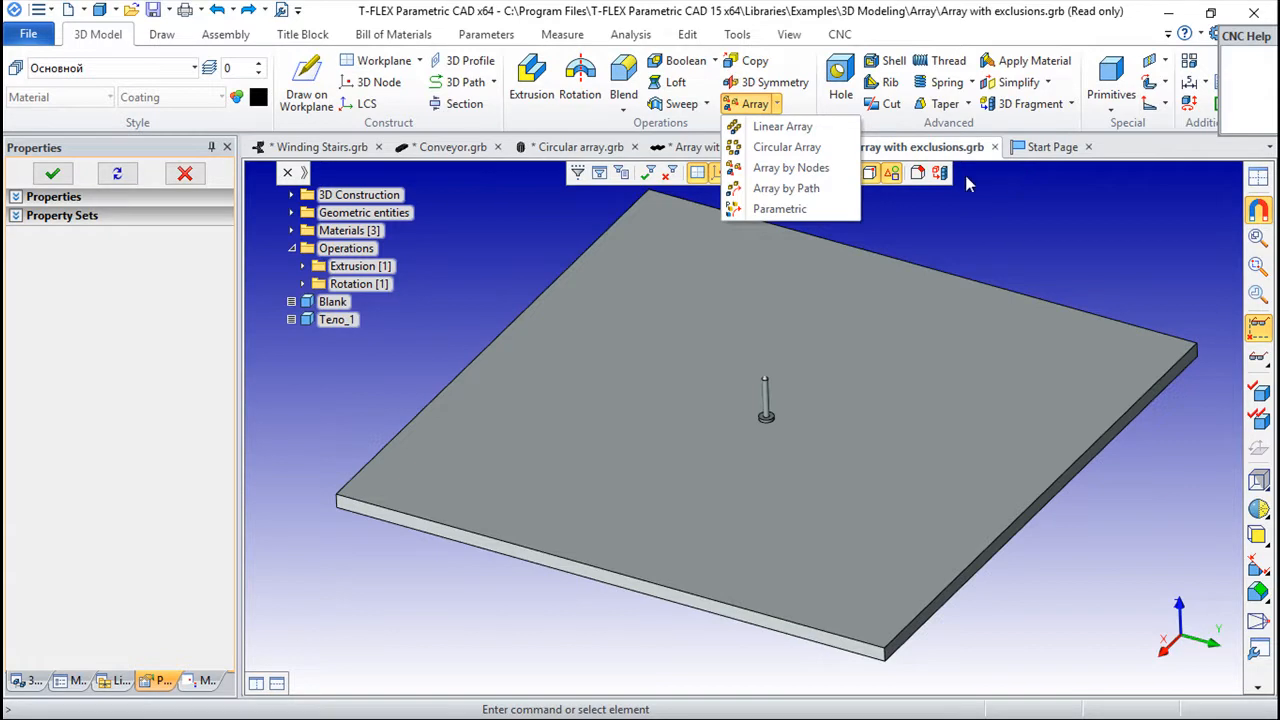
pyautogui.click(784, 127)
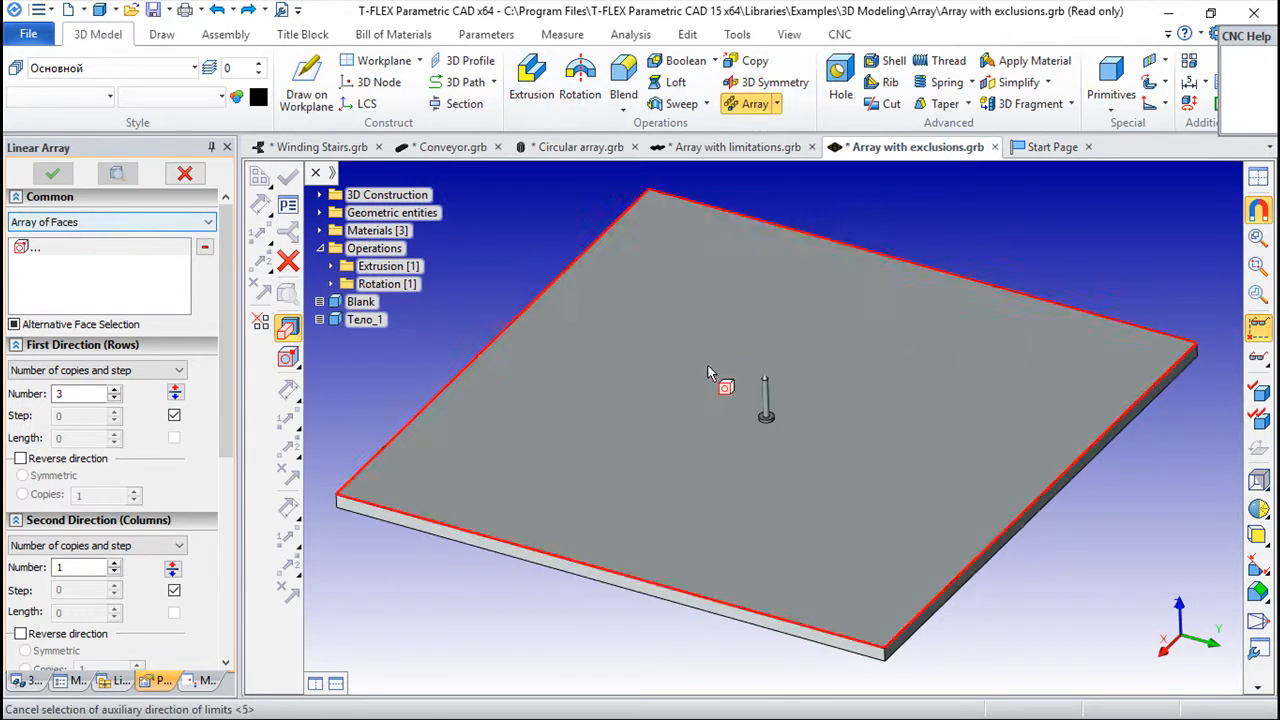
pyautogui.scroll(5, 725, 380)
pyautogui.click(798, 445)
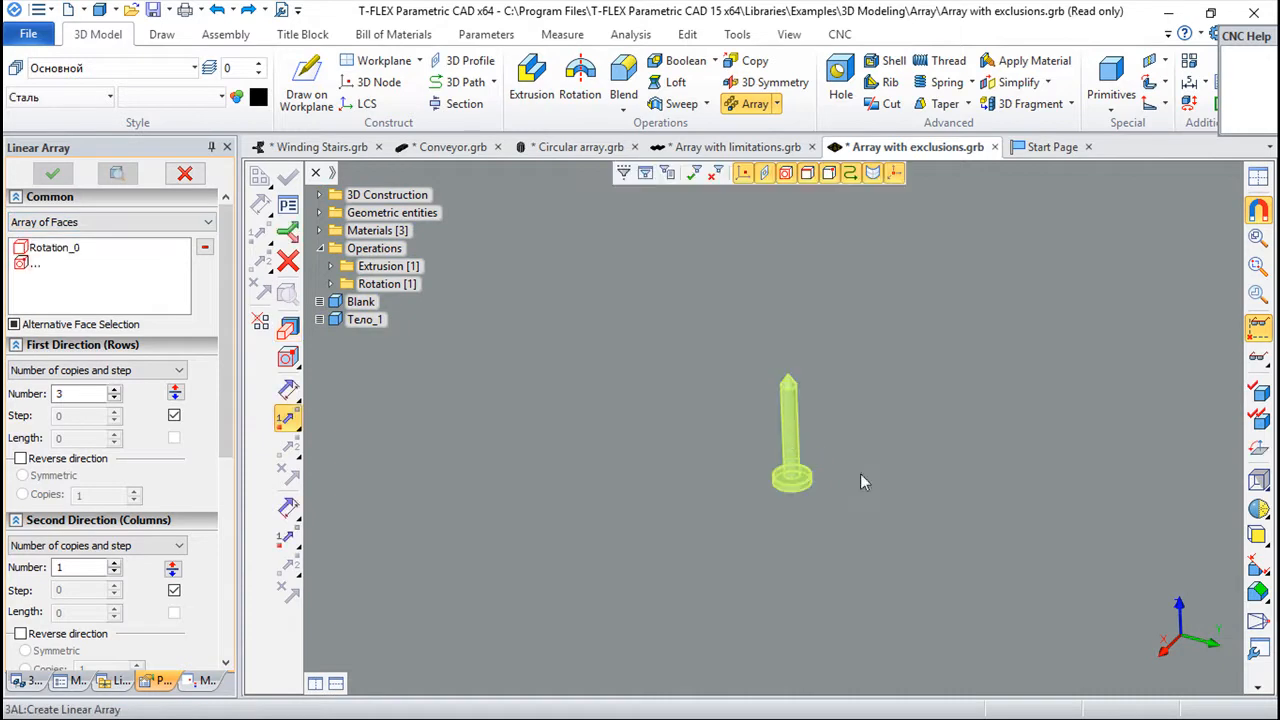
pyautogui.scroll(-2, 836, 466)
pyautogui.scroll(-3, 834, 464)
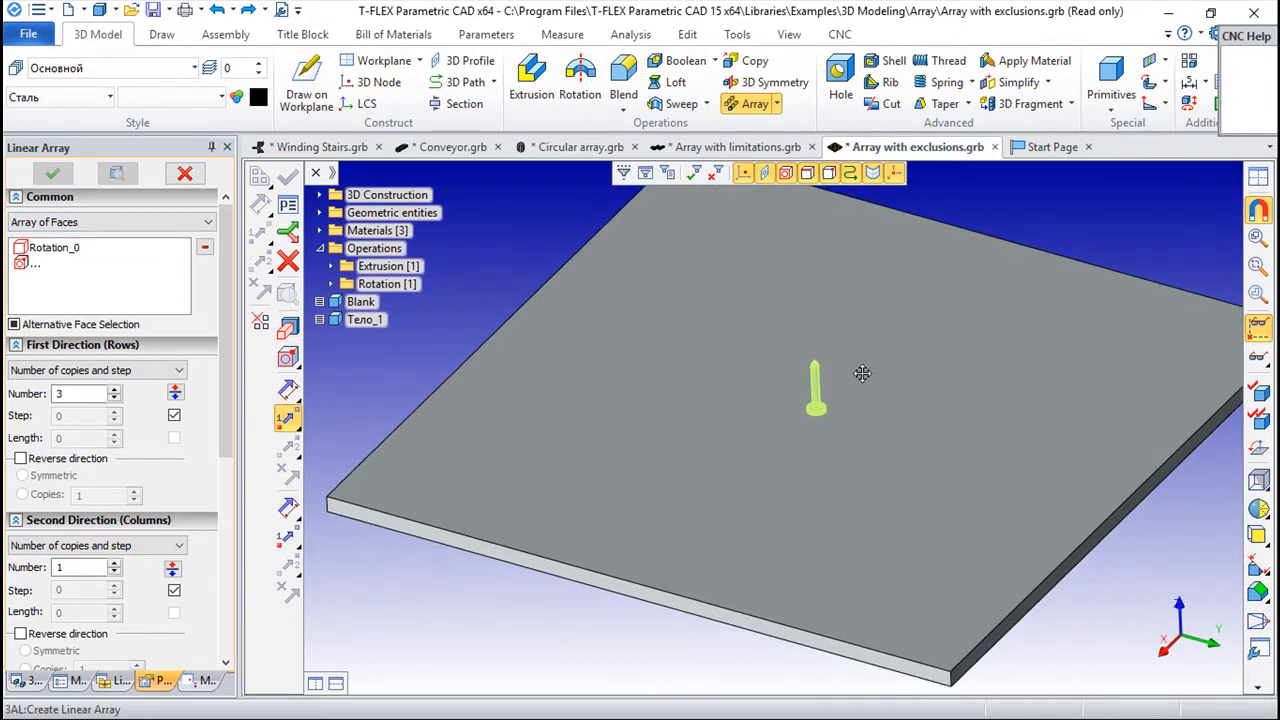
# Define the first direction by number of copies and step, with 21 copies and a manual step of 10.
pyautogui.click(177, 372)
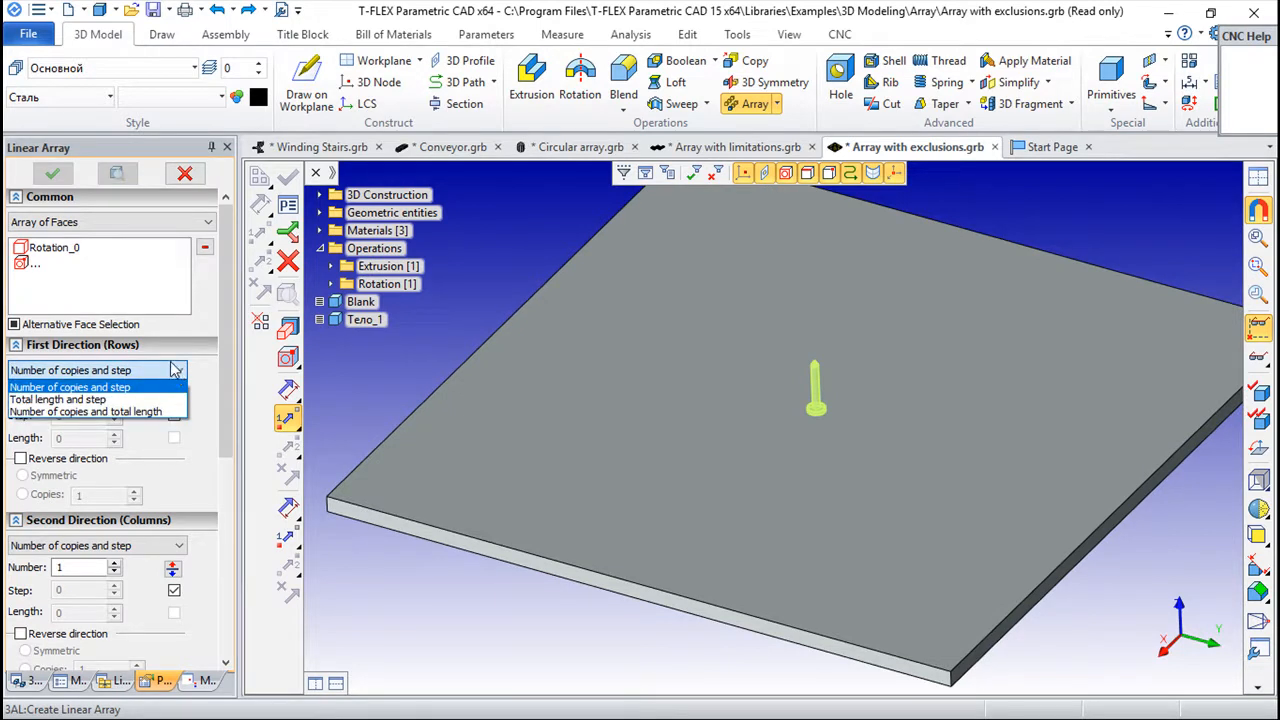
pyautogui.click(90, 388)
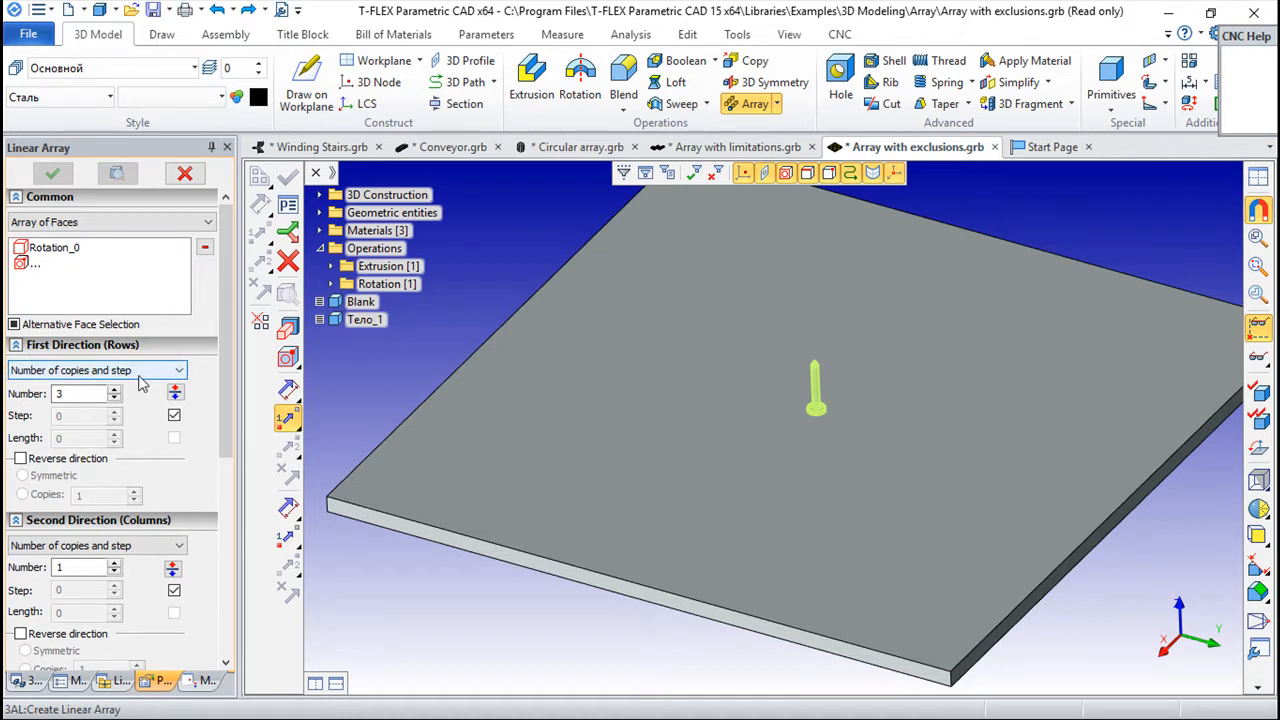
pyautogui.doubleClick(54, 394)
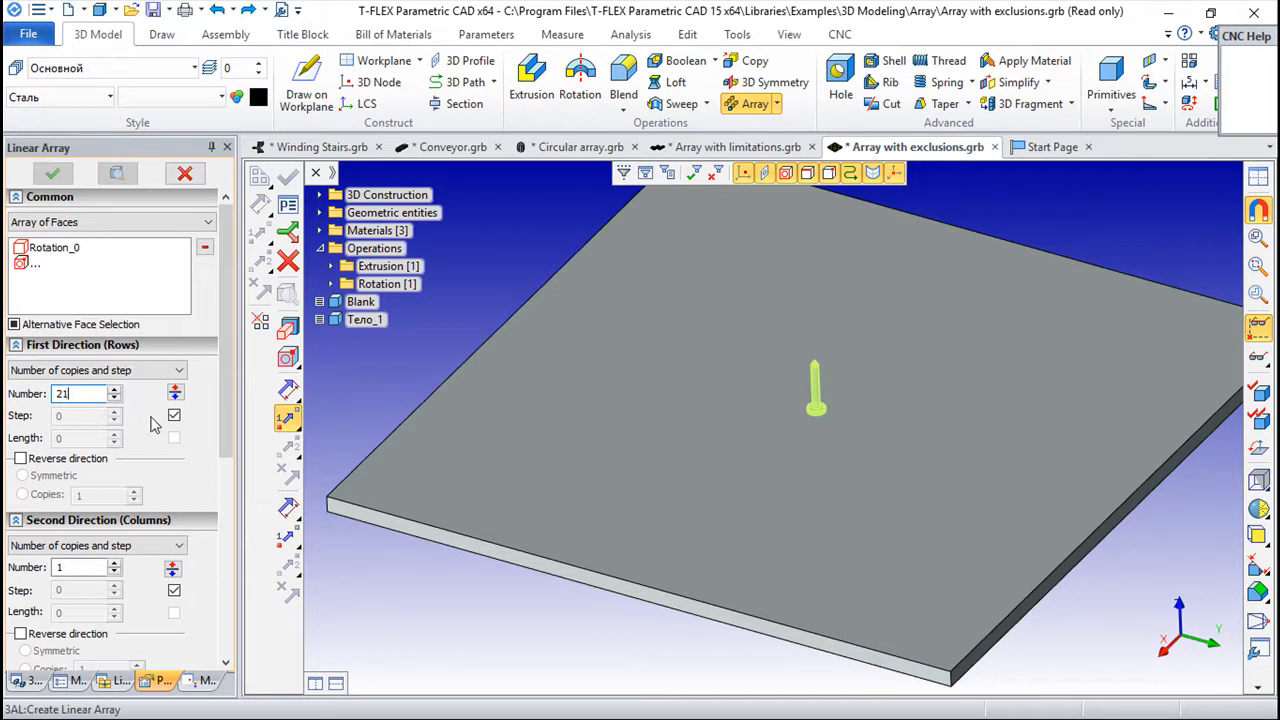
pyautogui.click(174, 418)
pyautogui.doubleClick(72, 415)
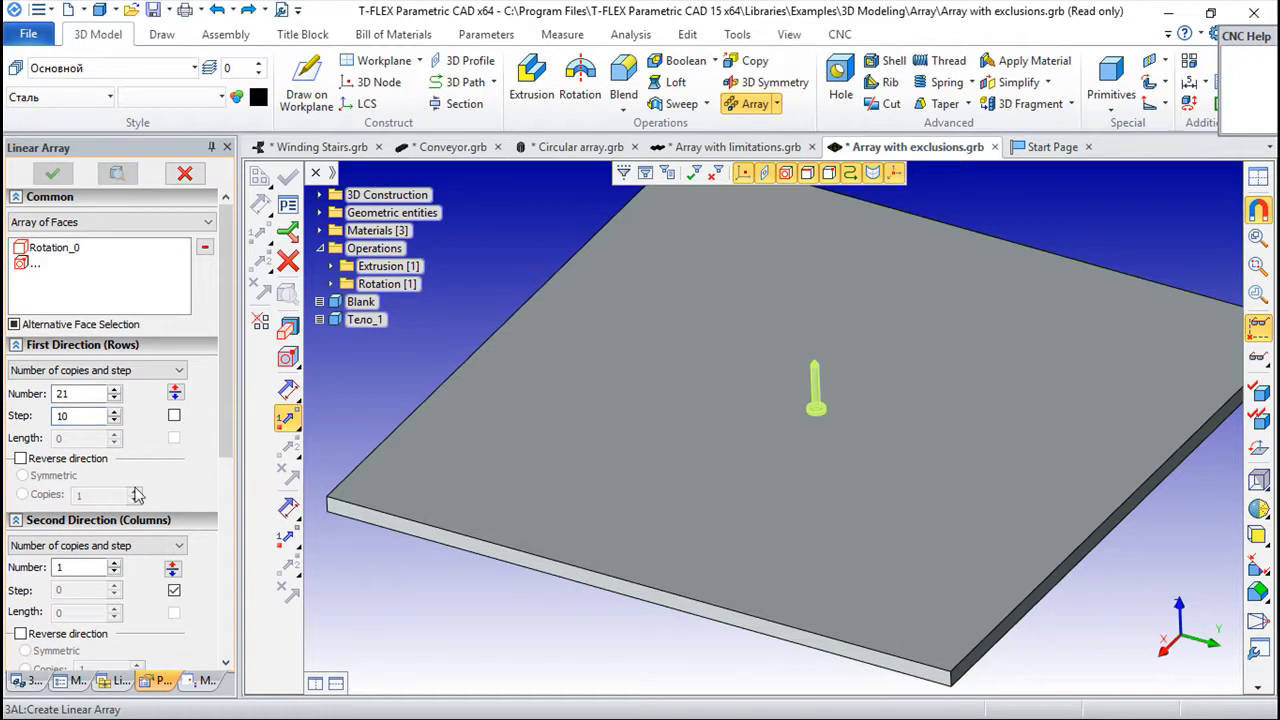
# Set the first direction along the plate's front upper edge, picking its left vertex as start and right vertex as end.
pyautogui.click(288, 507)
pyautogui.scroll(-4, 475, 570)
pyautogui.scroll(1, 481, 557)
pyautogui.click(288, 421)
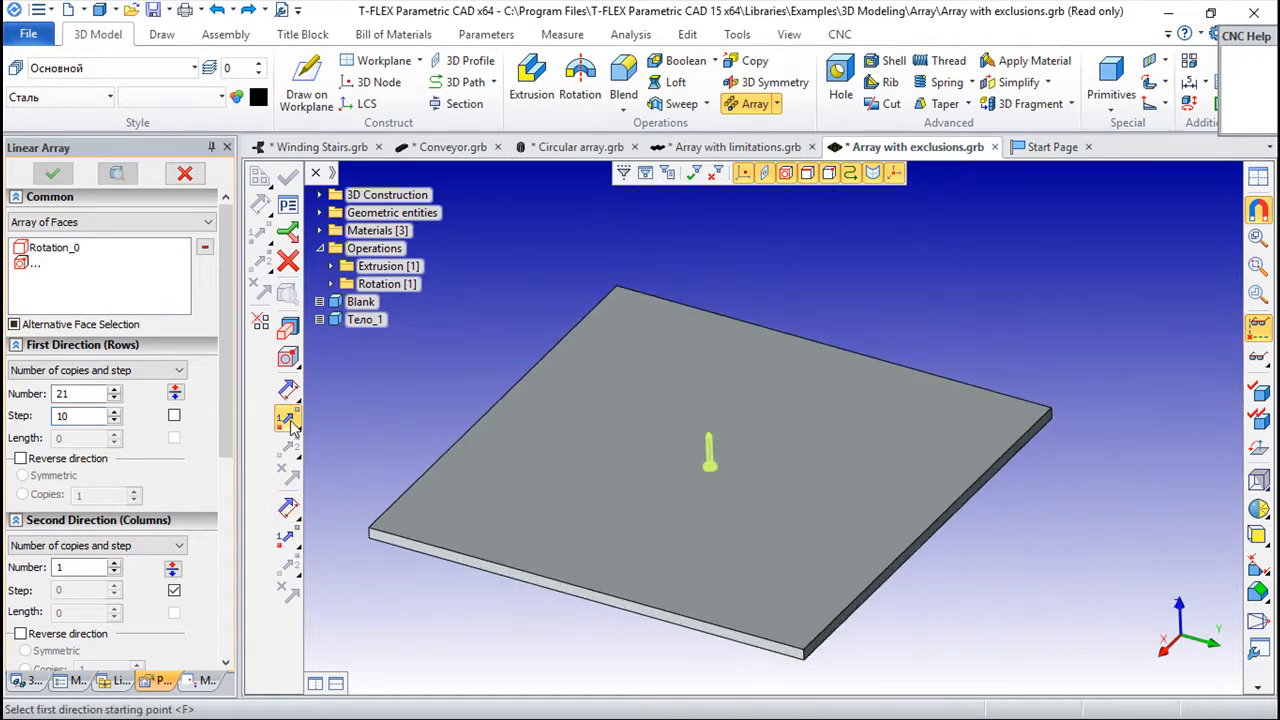
pyautogui.click(369, 528)
pyautogui.click(803, 651)
# Set the second direction along the adjoining plate edge, from the first direction's starting corner to the far corner.
pyautogui.moveTo(455, 627); pyautogui.dragTo(886, 480, button='right')
pyautogui.moveTo(1014, 287); pyautogui.dragTo(1020, 427, button='right')
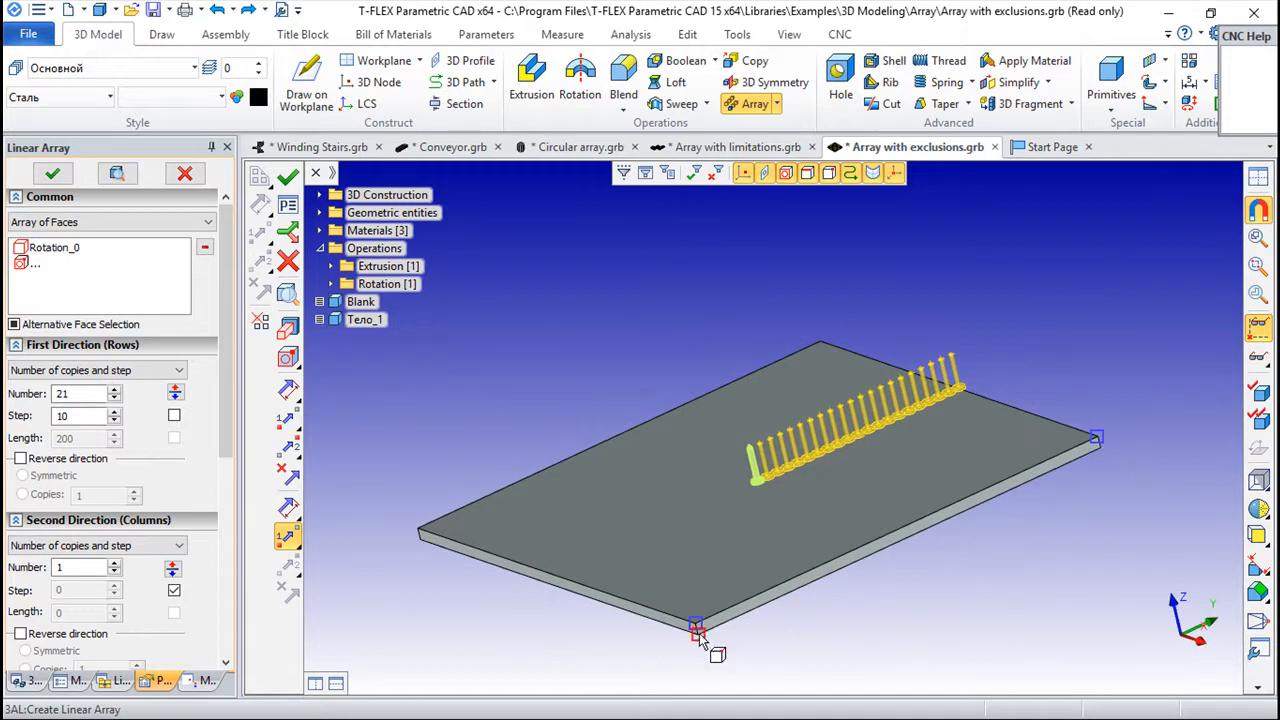
pyautogui.click(700, 626)
pyautogui.click(420, 533)
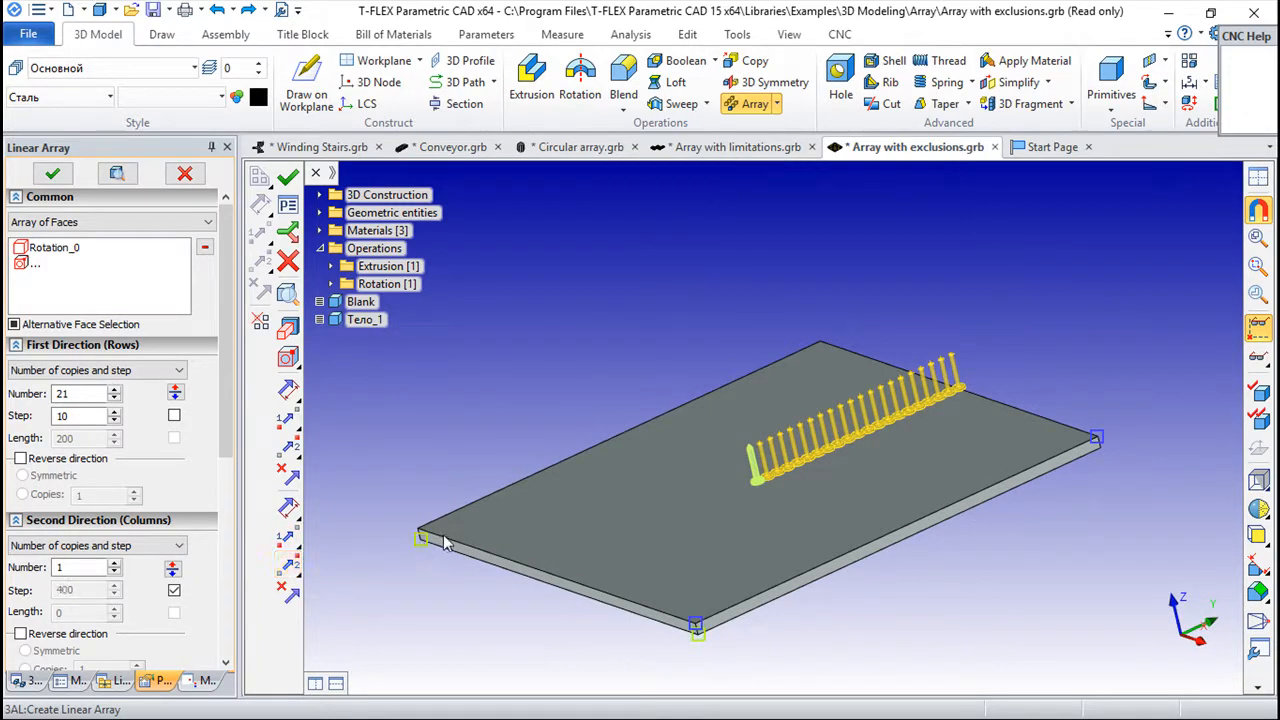
# Enable symmetric reverse direction for the rows and set the number of copies in the second direction to 21.
pyautogui.moveTo(931, 640); pyautogui.dragTo(1050, 246, button='right')
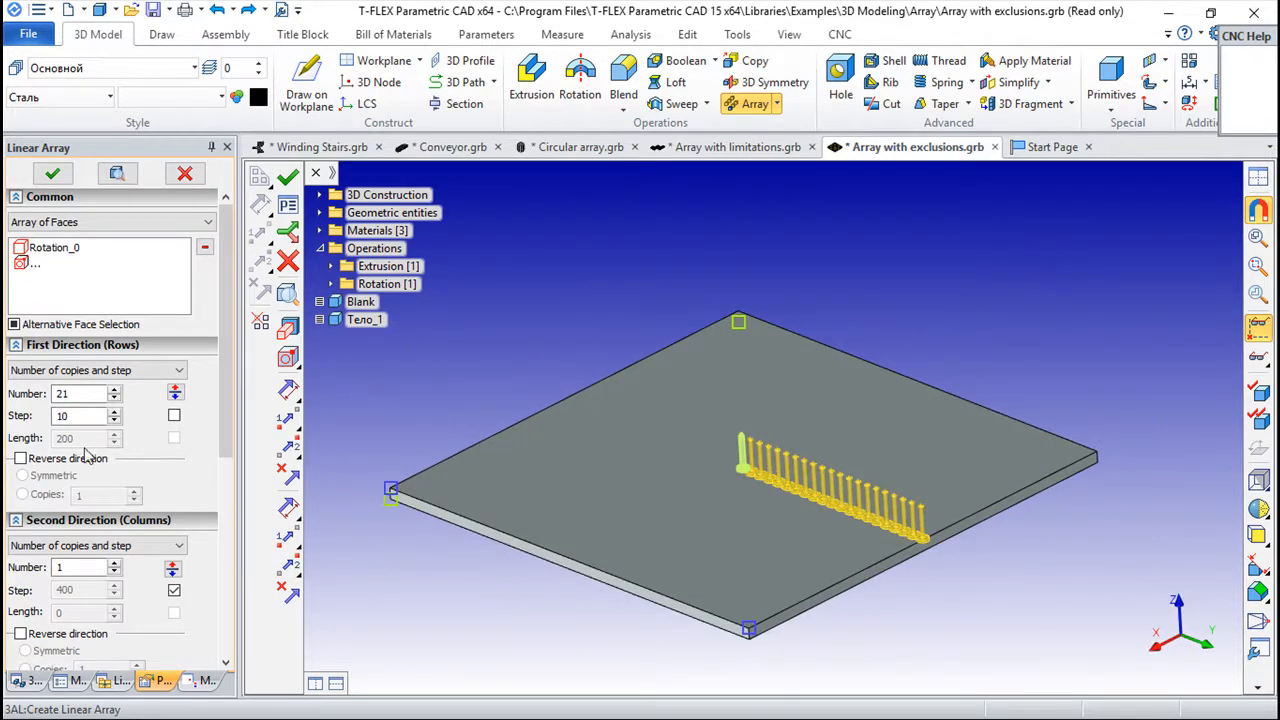
pyautogui.click(20, 459)
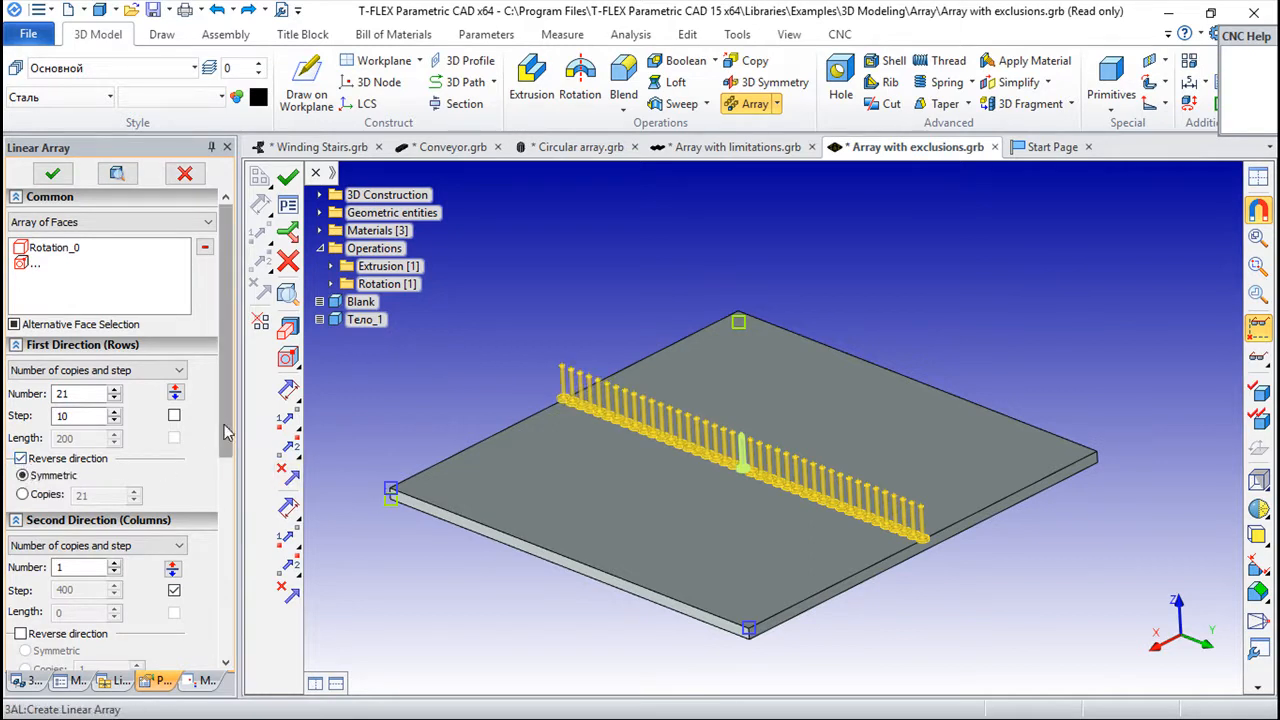
pyautogui.scroll(-3, 225, 430)
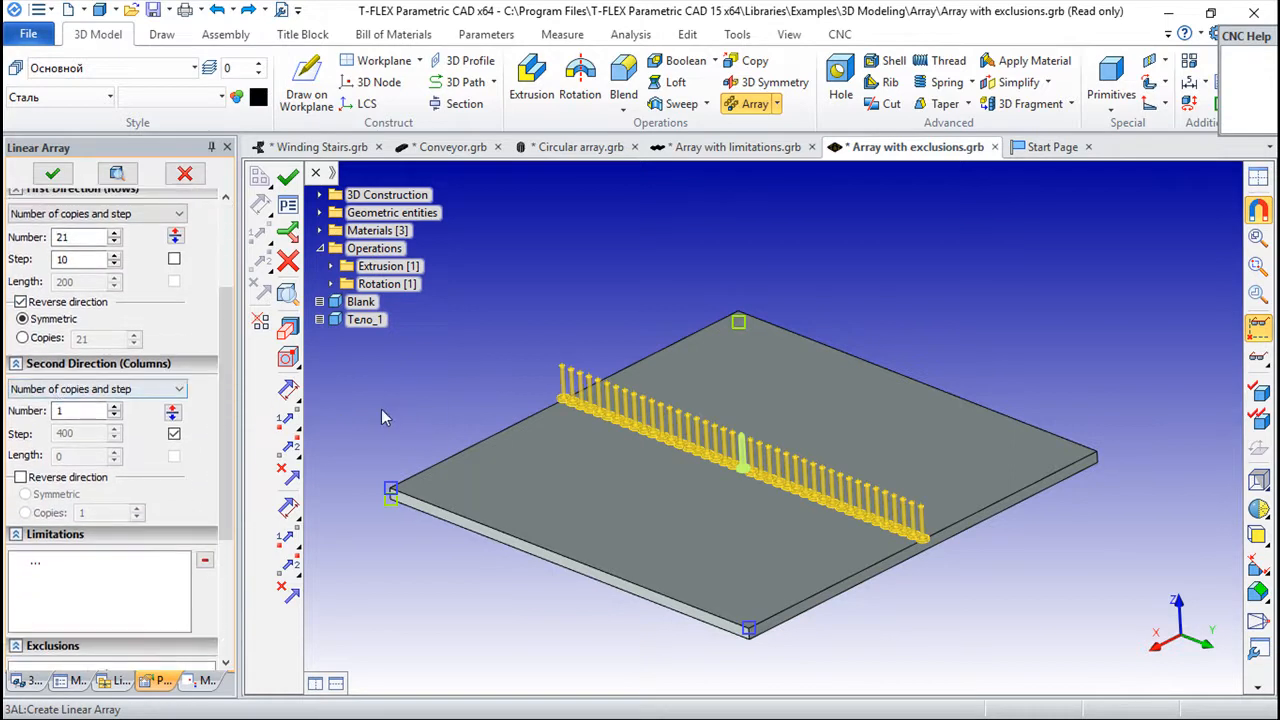
pyautogui.doubleClick(82, 410)
pyautogui.write('2')
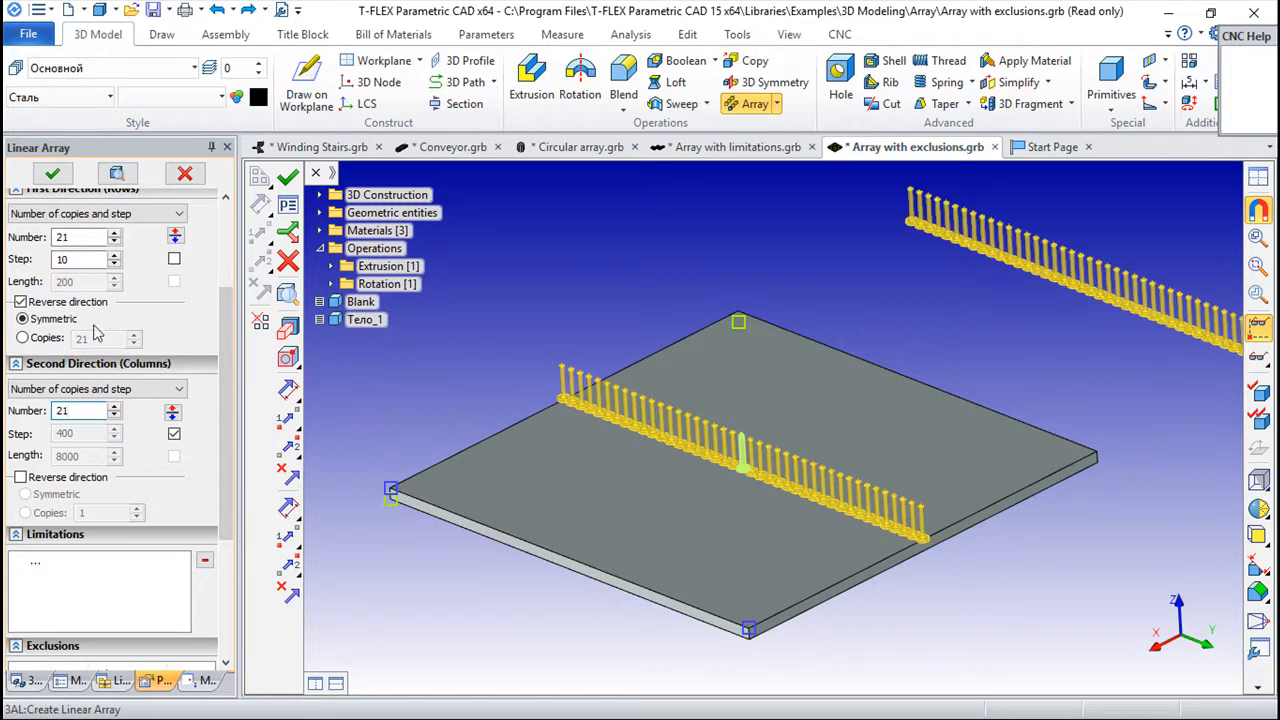
# Set the second direction's step manually to 10 and enable symmetric reverse direction for the columns.
pyautogui.click(175, 435)
pyautogui.doubleClick(66, 433)
pyautogui.write('10')
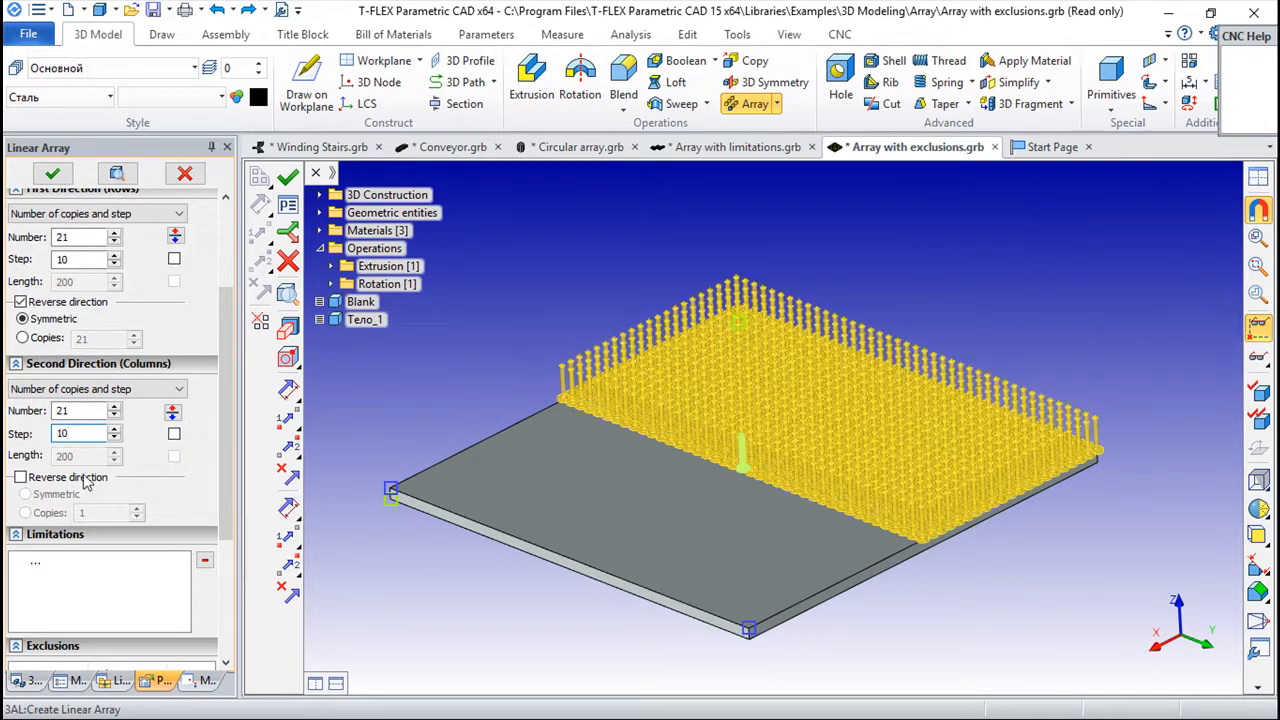
pyautogui.click(21, 479)
pyautogui.click(21, 478)
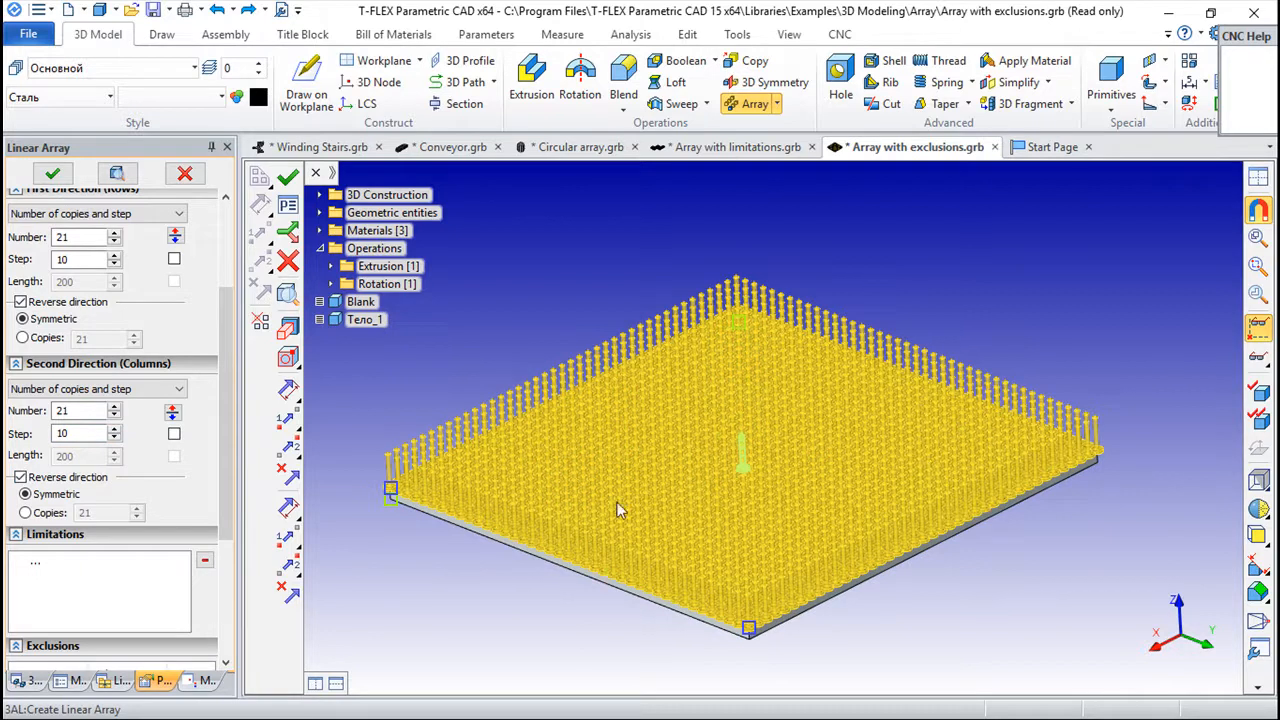
# Add an exclusion at row position 10 and column position 10, extending it to the whole row and whole column.
pyautogui.moveTo(226, 488); pyautogui.dragTo(248, 626)
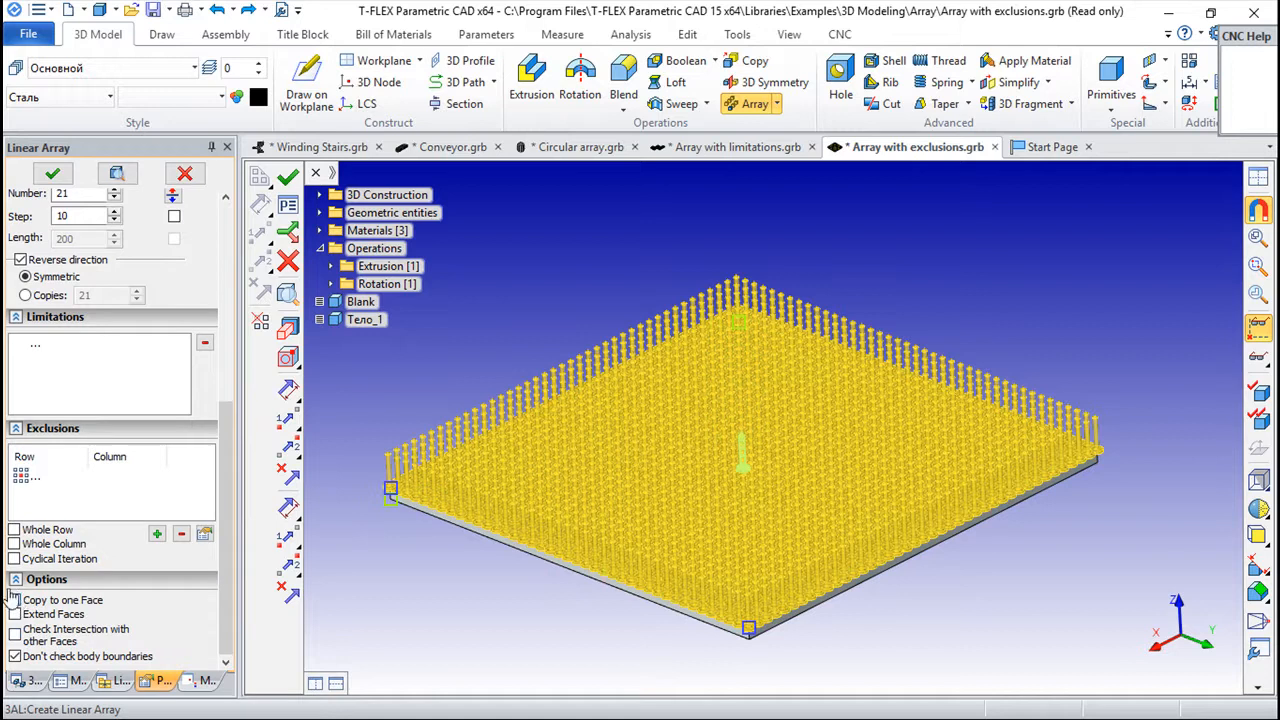
pyautogui.scroll(2, 16, 590)
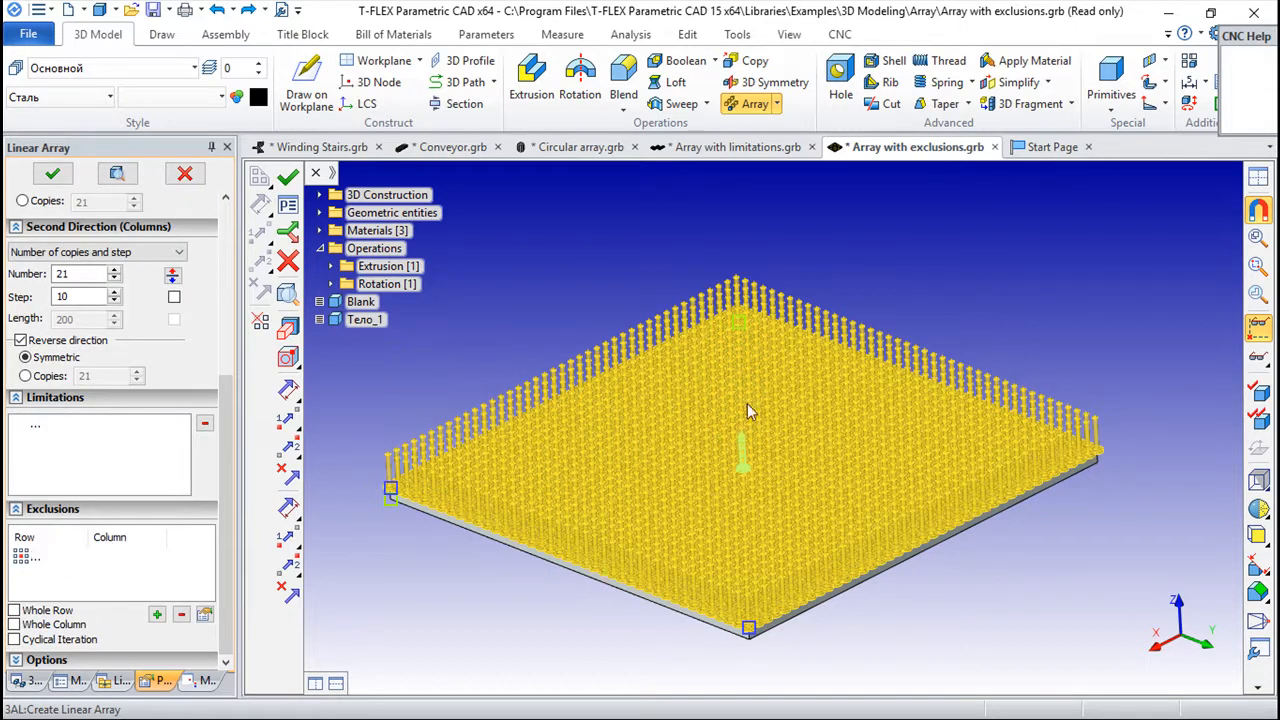
pyautogui.moveTo(955, 638); pyautogui.dragTo(1067, 583, button='right')
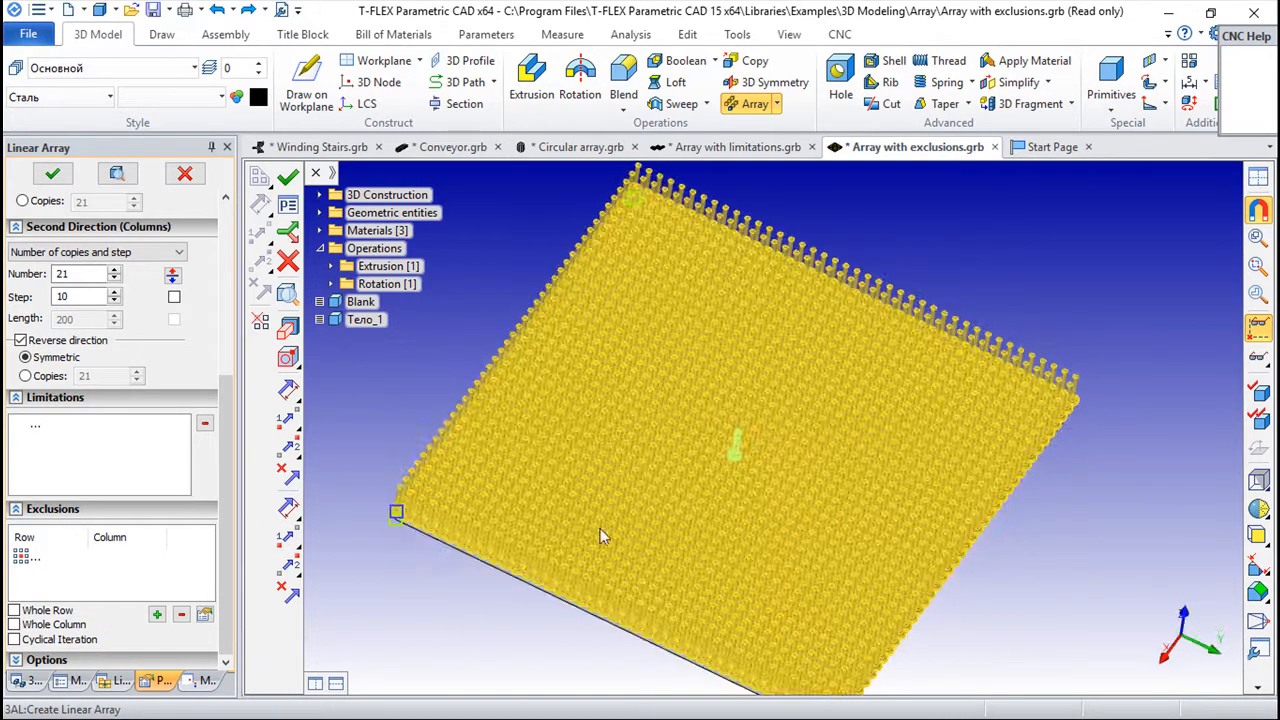
pyautogui.click(22, 559)
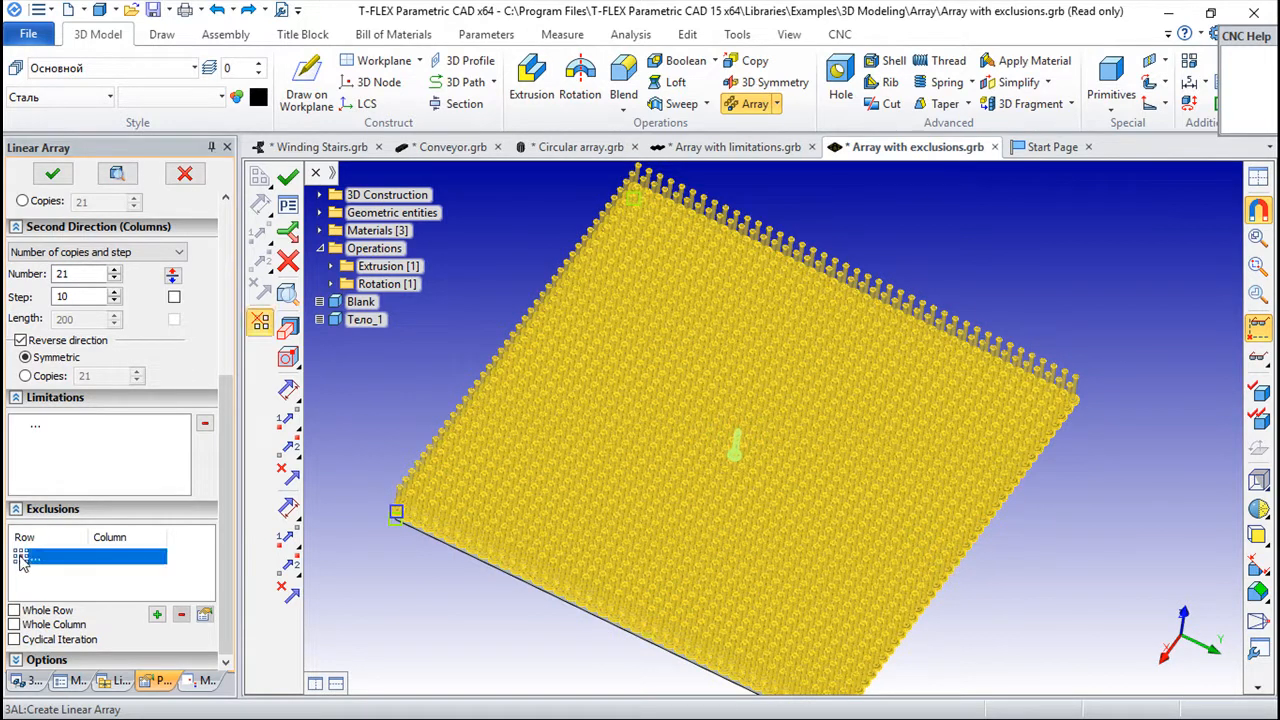
pyautogui.click(157, 614)
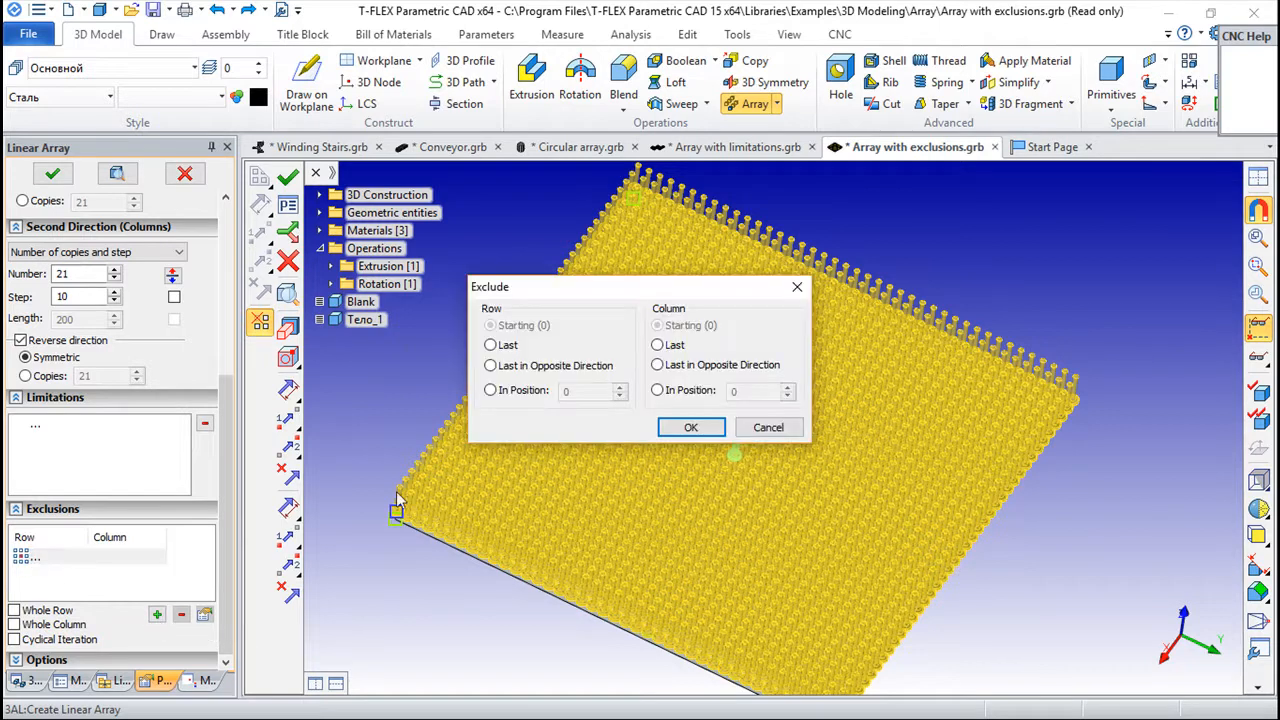
pyautogui.click(490, 390)
pyautogui.click(566, 391)
pyautogui.press('BackSpace')
pyautogui.write('10')
pyautogui.click(703, 390)
pyautogui.doubleClick(728, 391)
pyautogui.write('10')
pyautogui.click(690, 428)
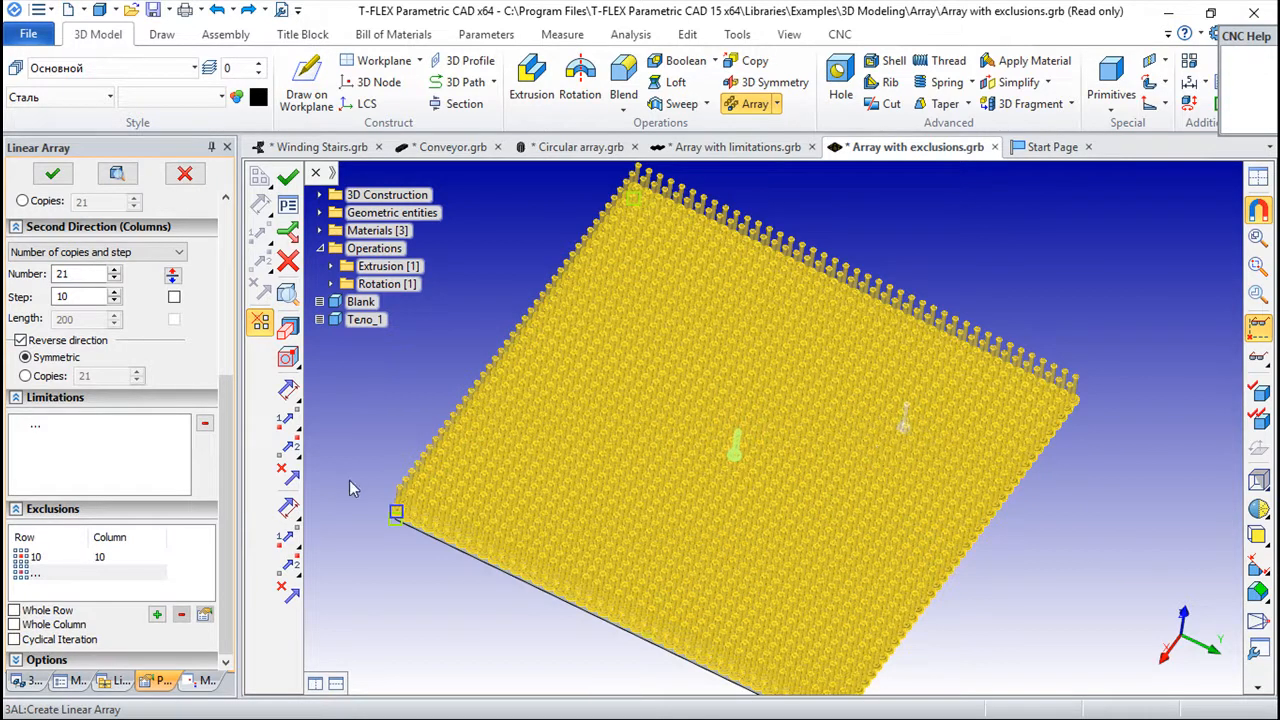
pyautogui.click(55, 560)
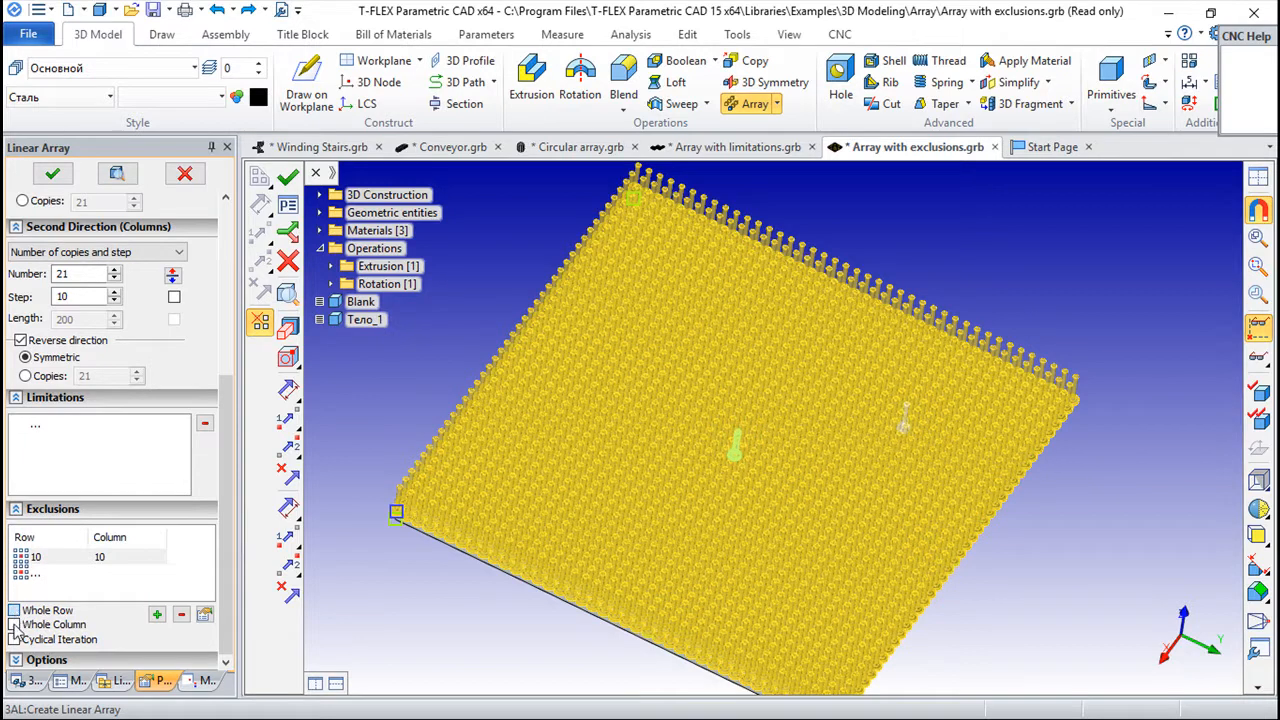
pyautogui.click(84, 627)
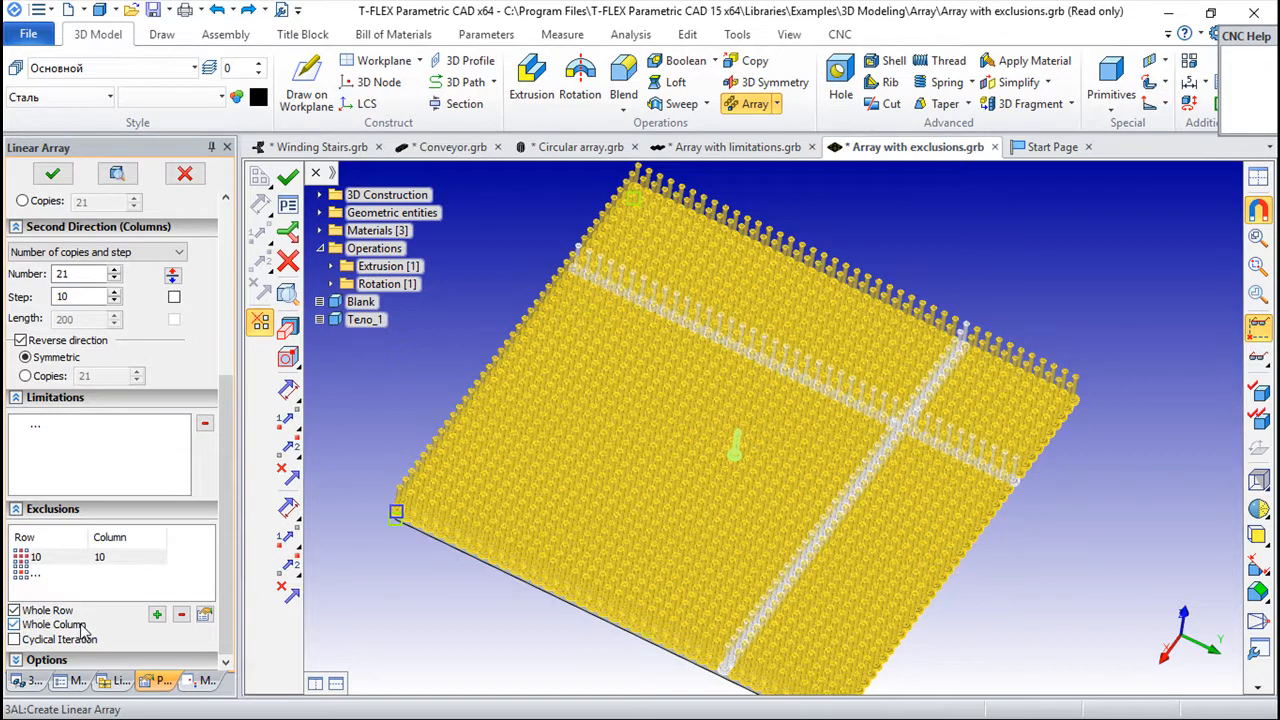
# Add another exclusion at row position -10 and column position -10, extending it to the whole row and whole column.
pyautogui.click(157, 614)
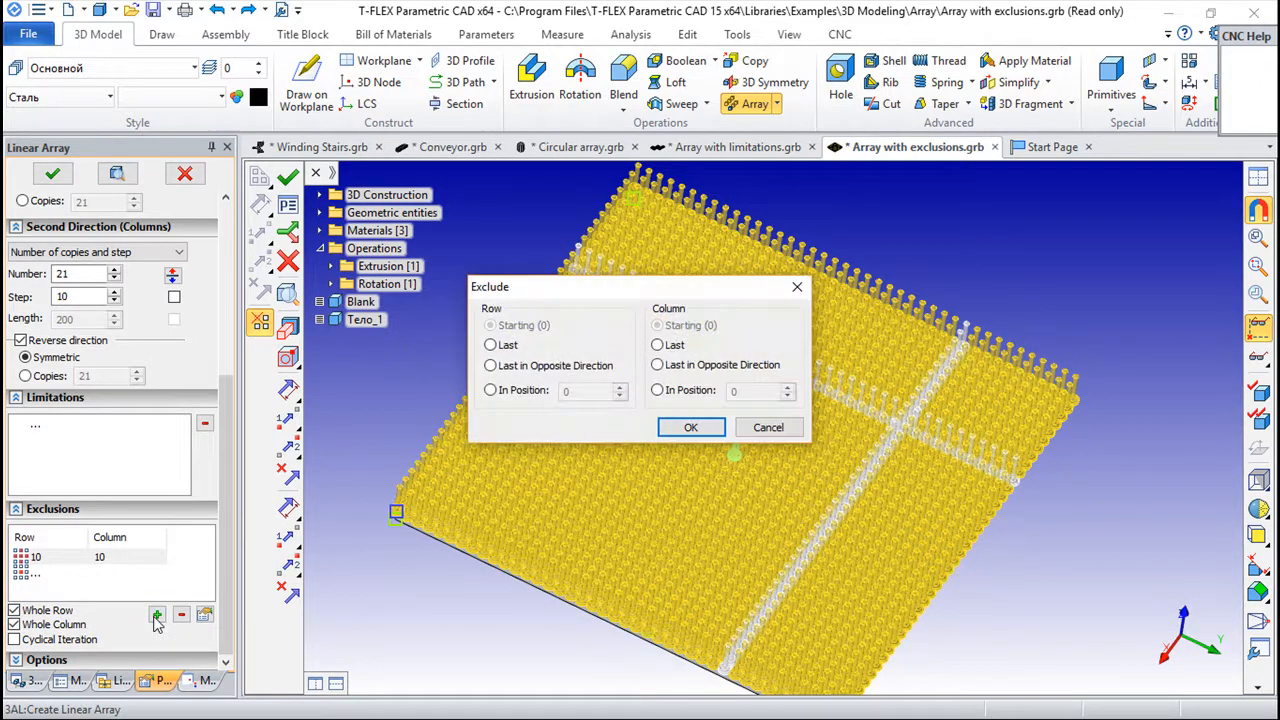
pyautogui.click(490, 395)
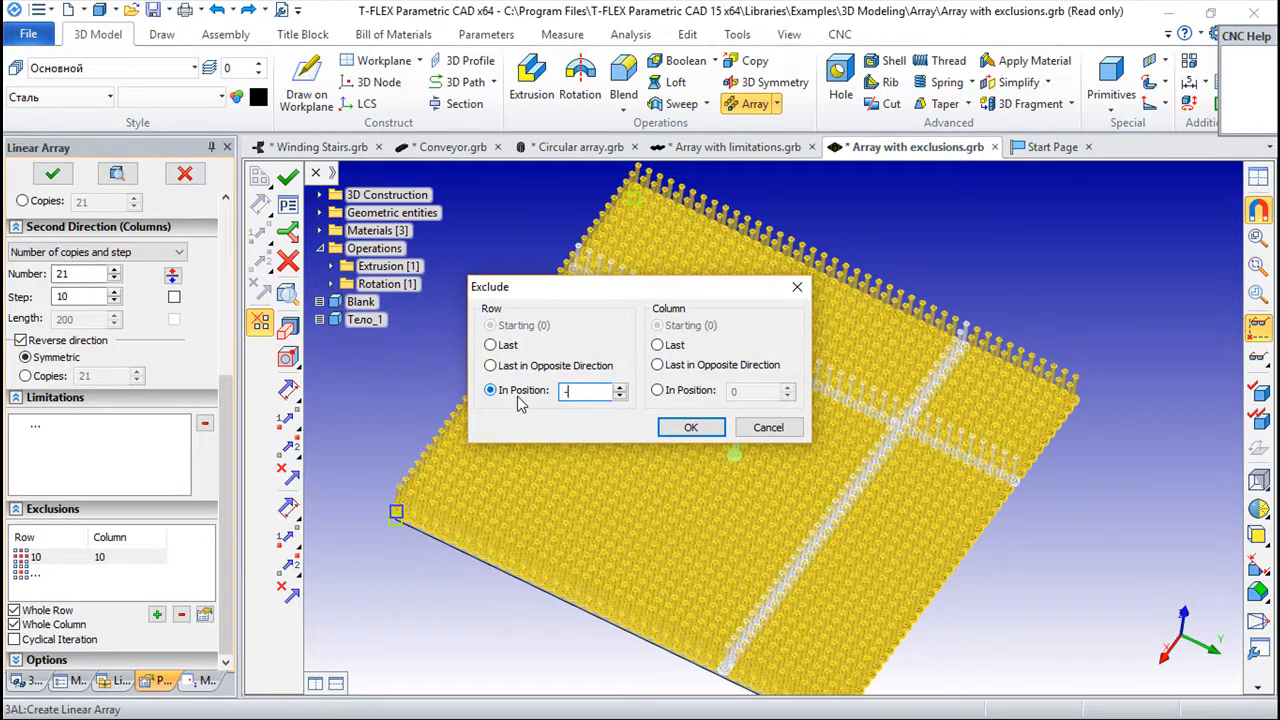
pyautogui.write('-10')
pyautogui.click(658, 391)
pyautogui.moveTo(754, 392); pyautogui.dragTo(722, 398)
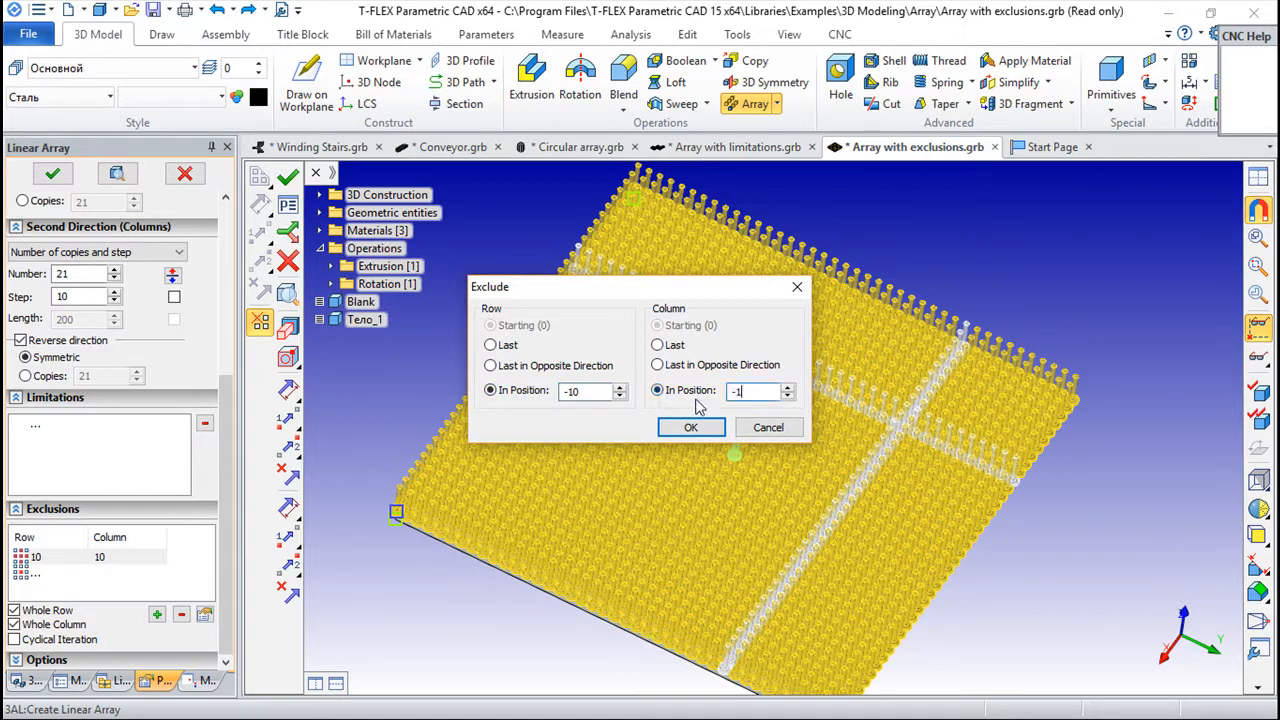
pyautogui.click(684, 426)
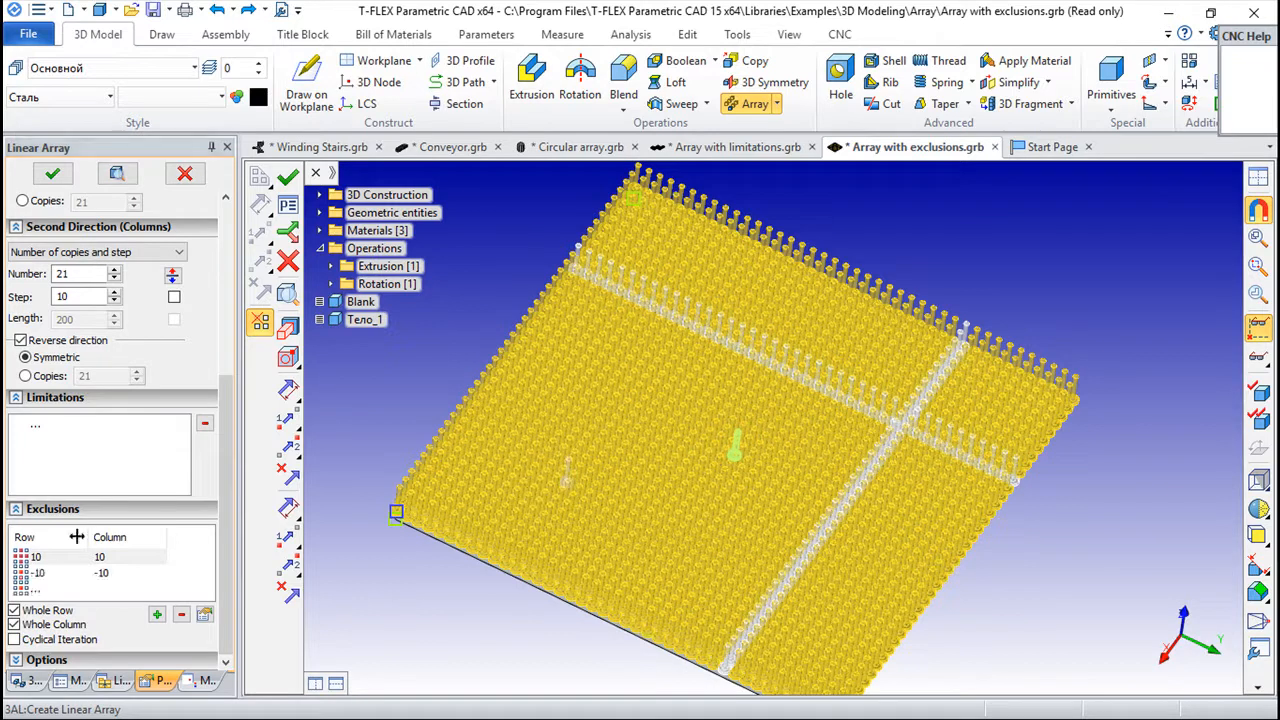
pyautogui.click(35, 575)
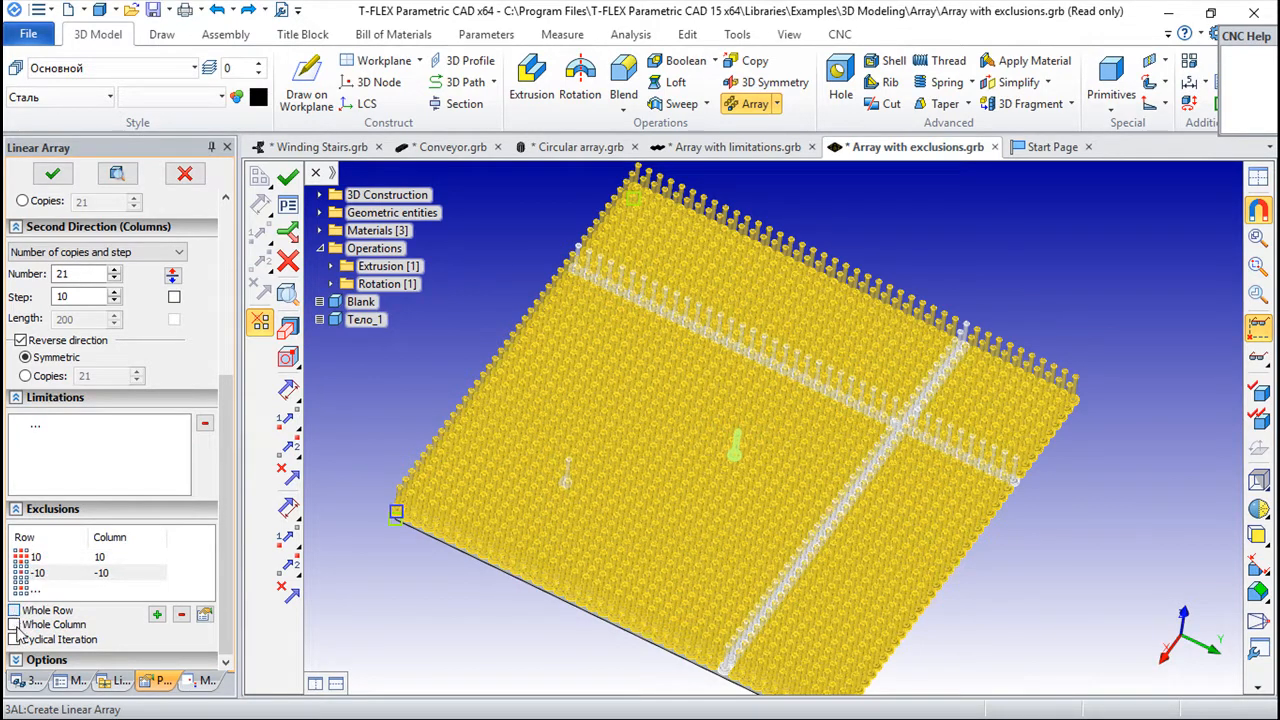
pyautogui.click(14, 610)
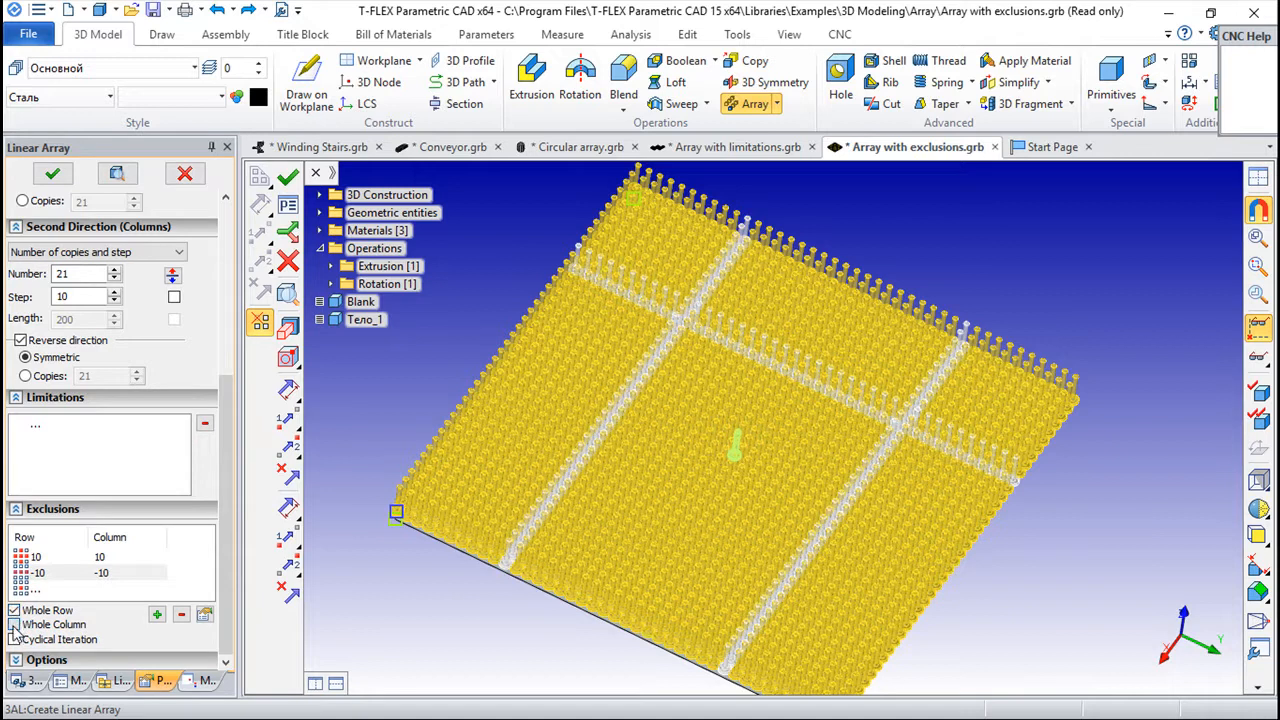
pyautogui.click(14, 624)
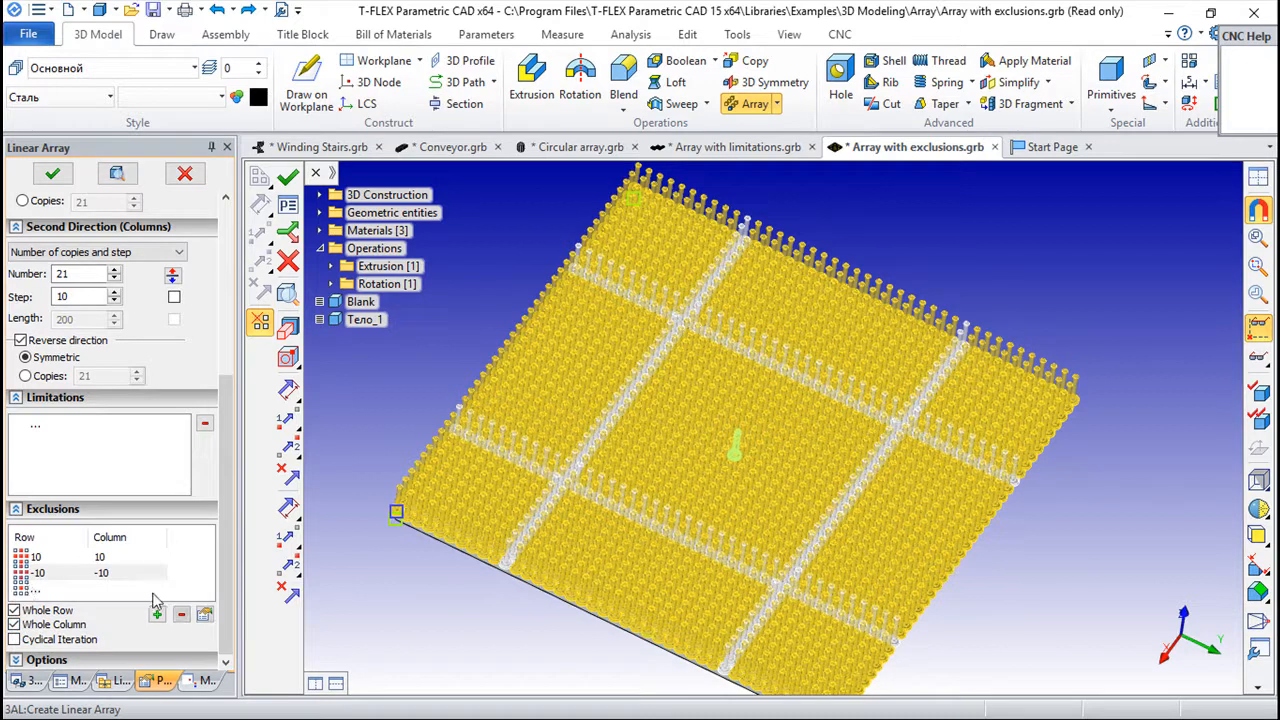
pyautogui.click(100, 590)
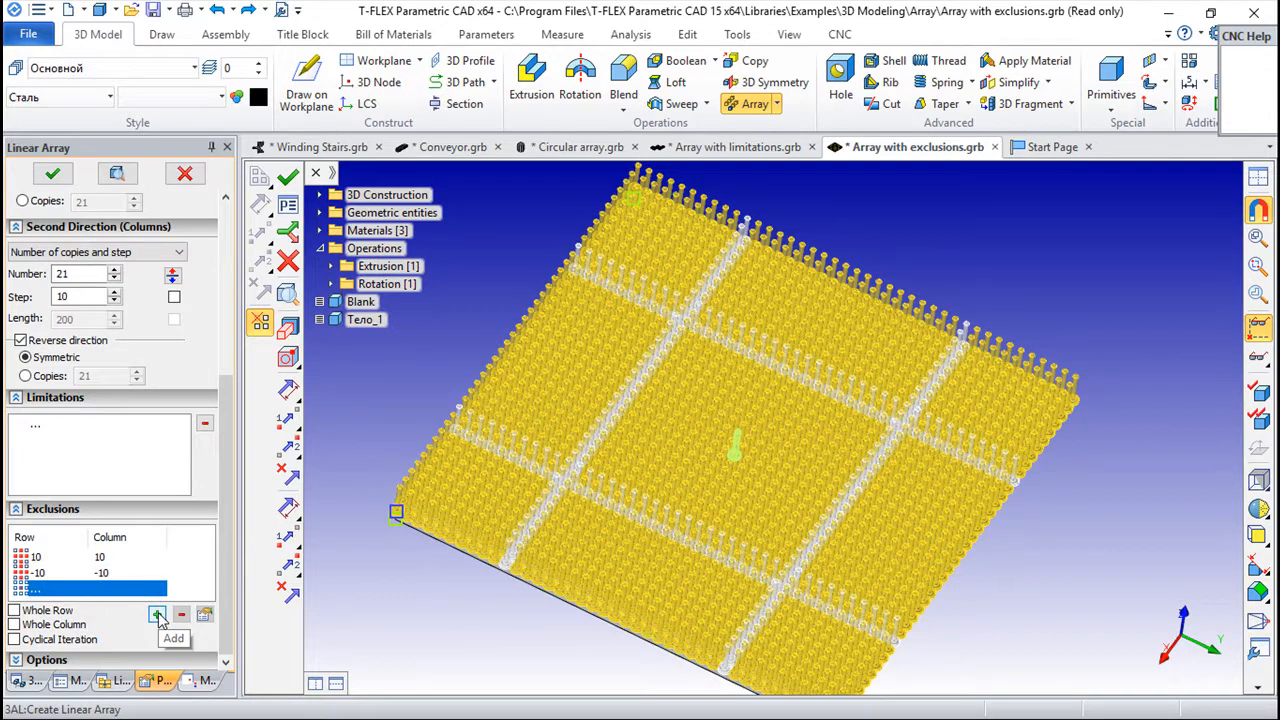
pyautogui.click(16, 611)
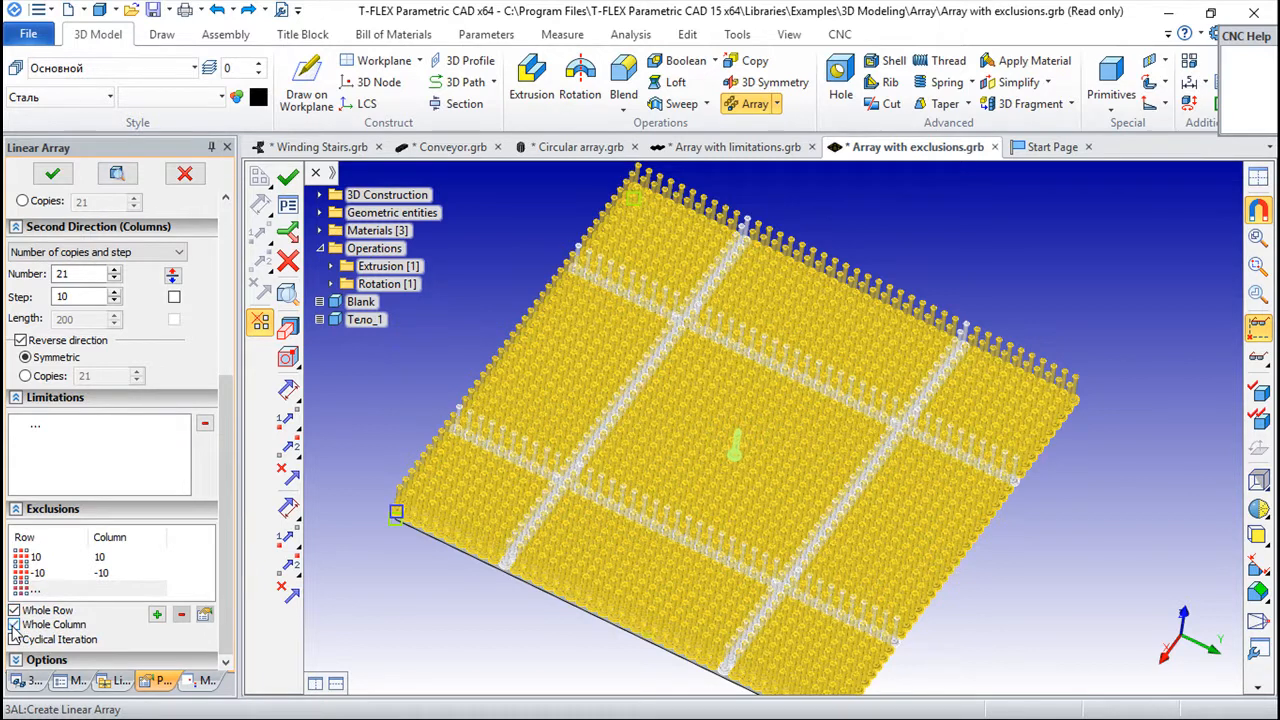
pyautogui.click(13, 625)
pyautogui.click(28, 591)
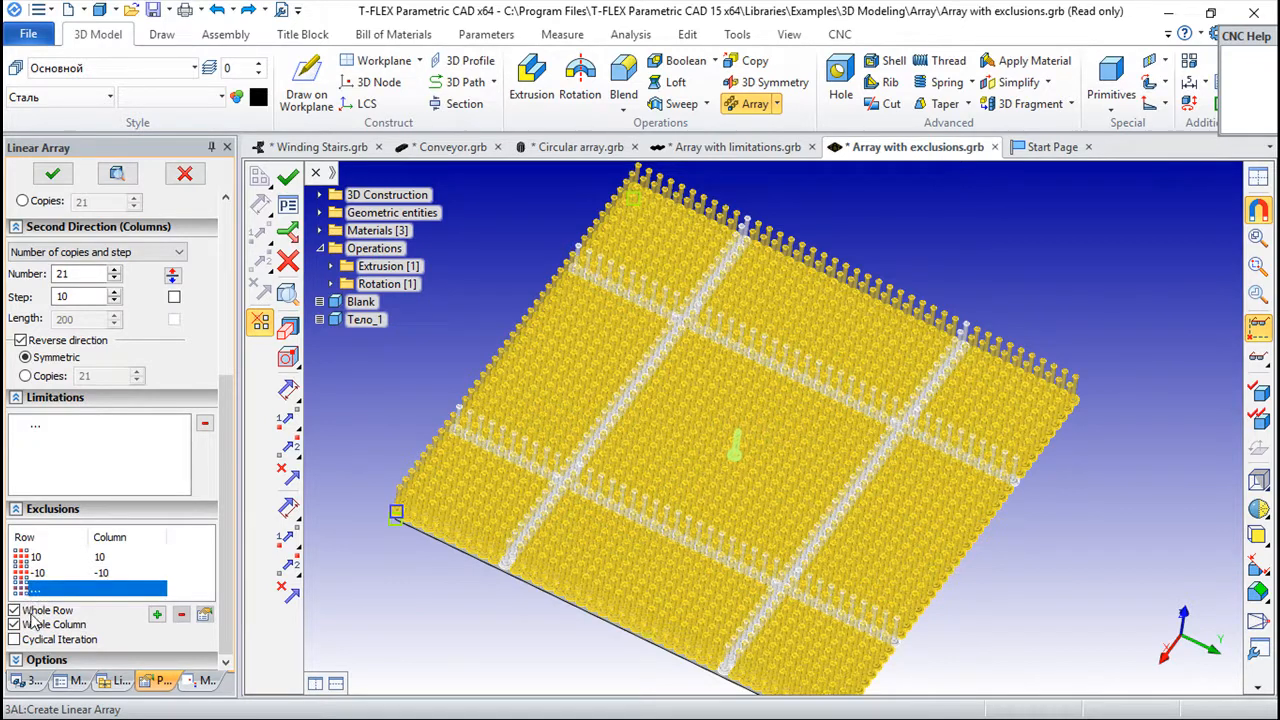
pyautogui.click(157, 614)
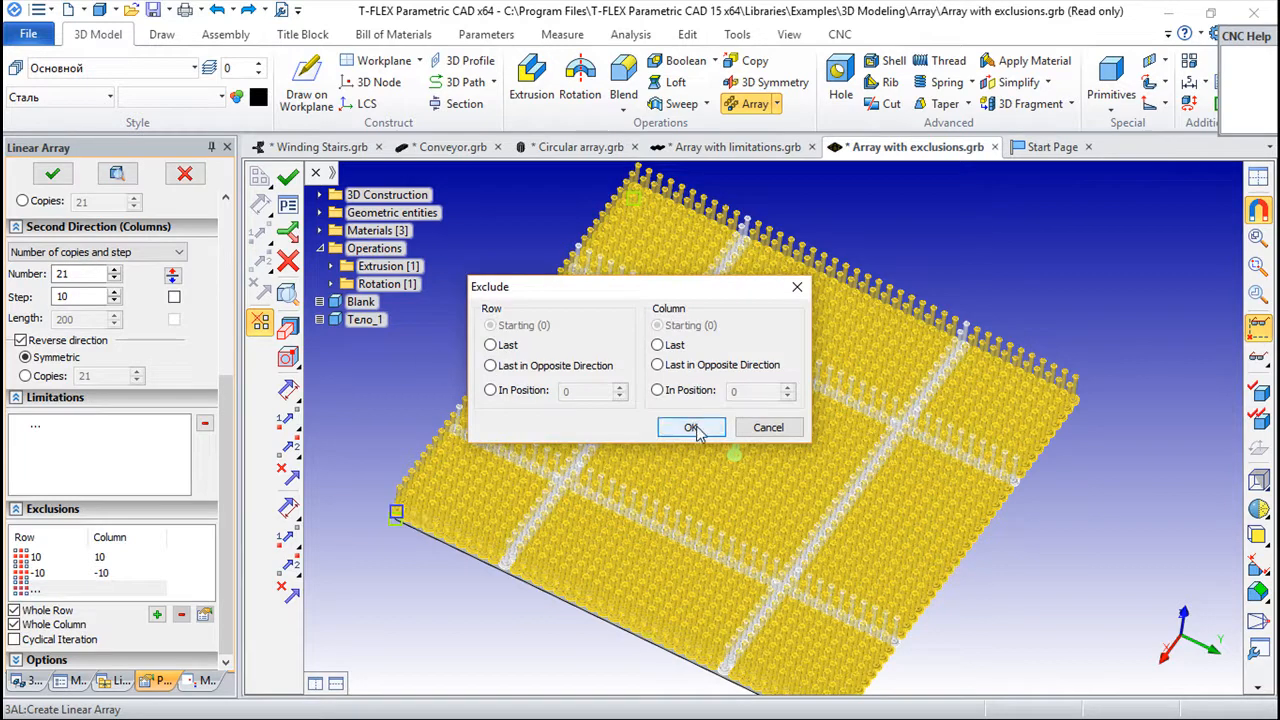
pyautogui.click(767, 427)
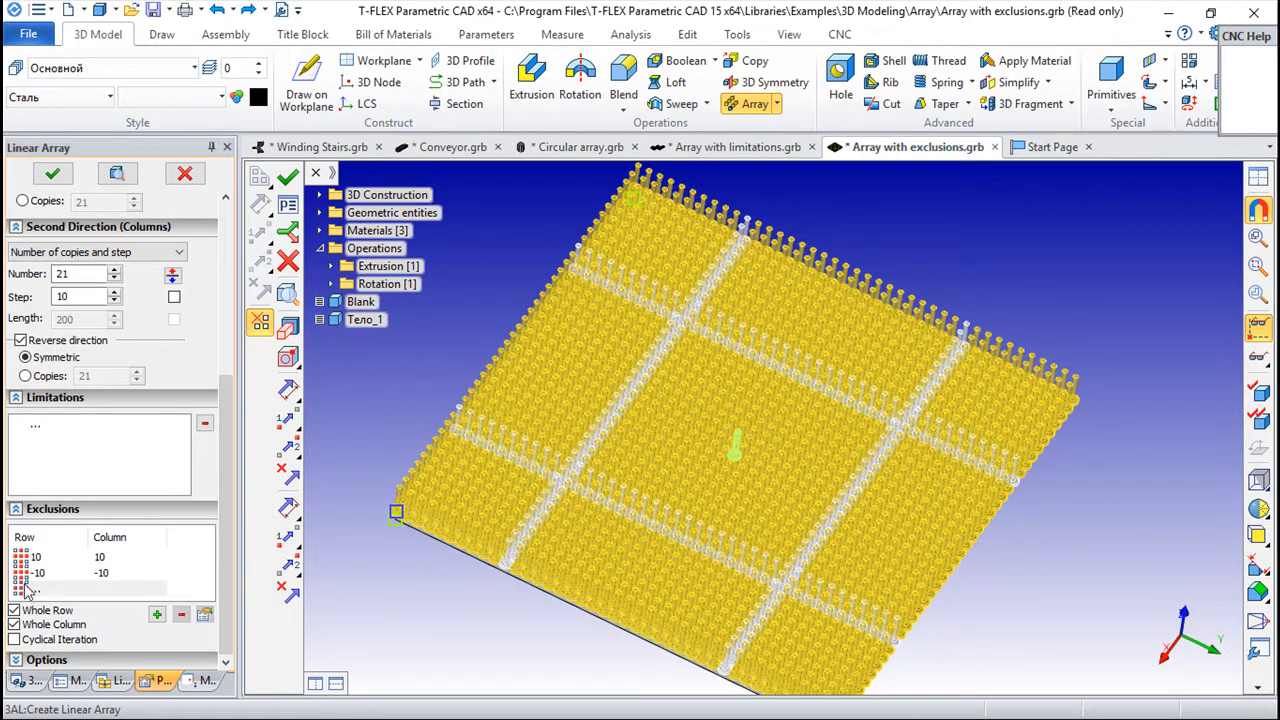
pyautogui.click(28, 592)
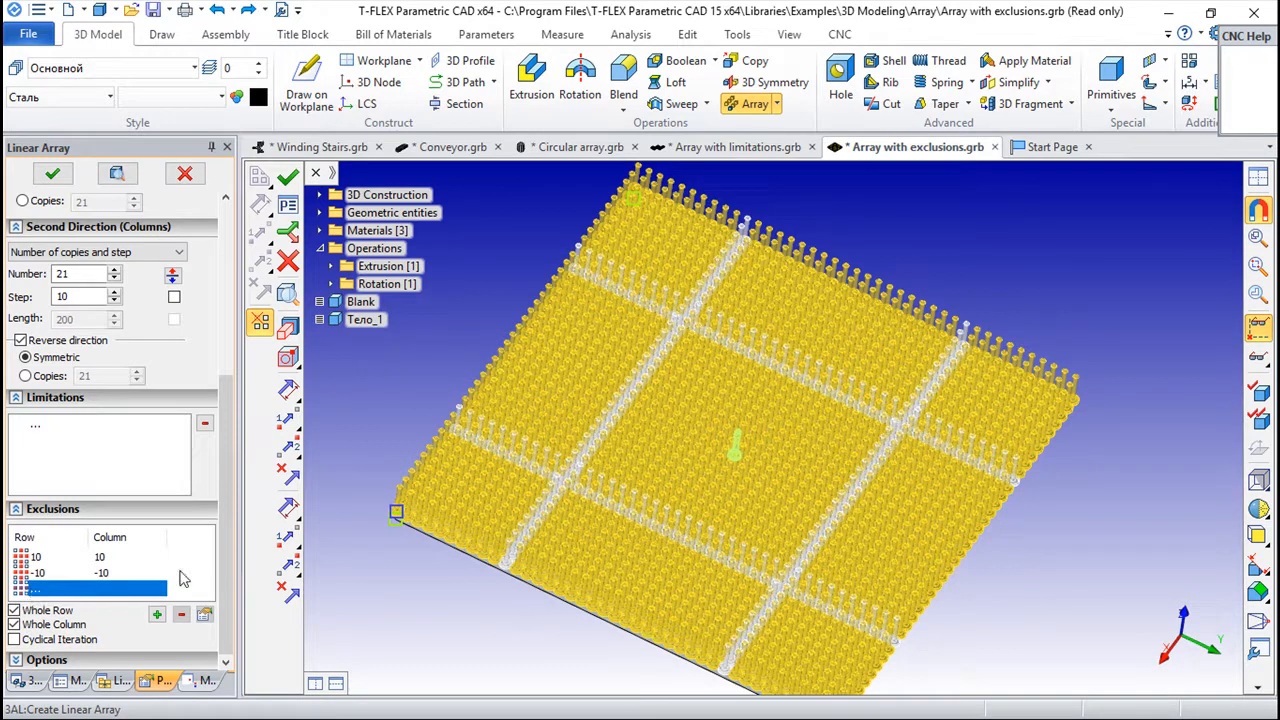
# Create the linear array of pins with the defined row and column exclusions and view it.
pyautogui.click(288, 176)
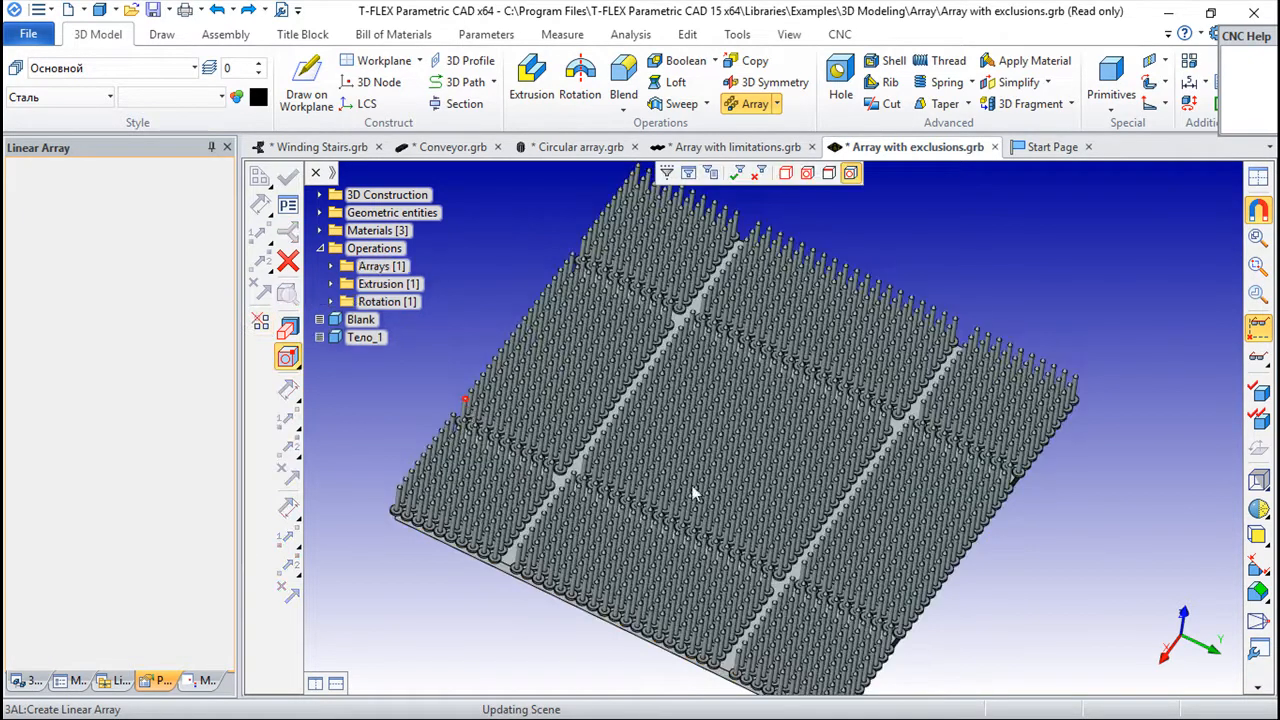
pyautogui.moveTo(1124, 566); pyautogui.dragTo(1022, 526, button='right')
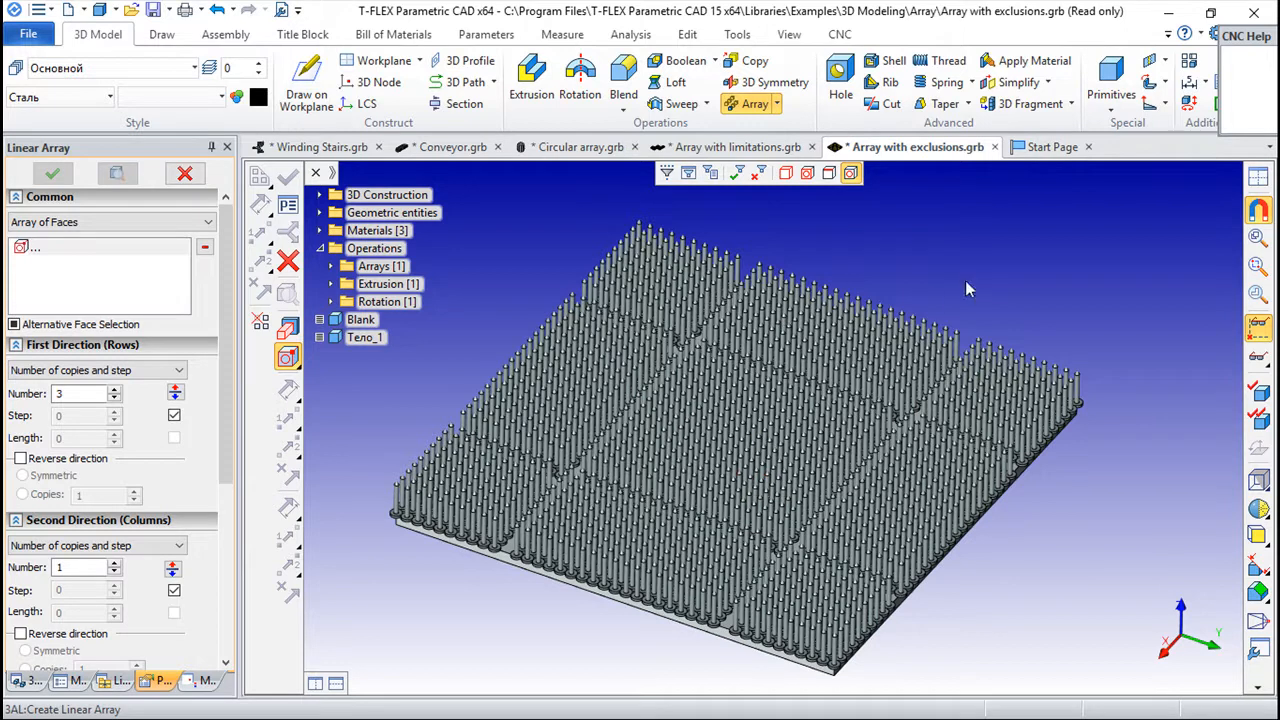
# Switch to the Array with limitations document and frame the zigzag plate.
pyautogui.click(745, 150)
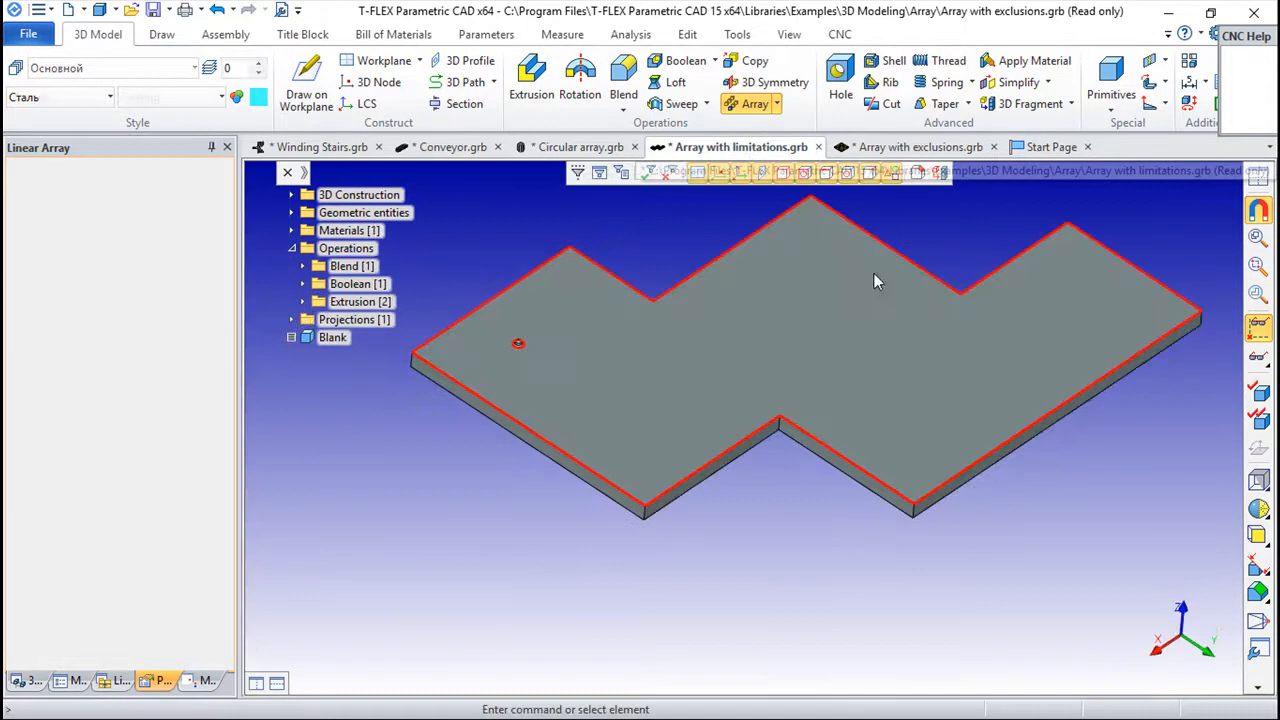
pyautogui.scroll(-1, 1048, 519)
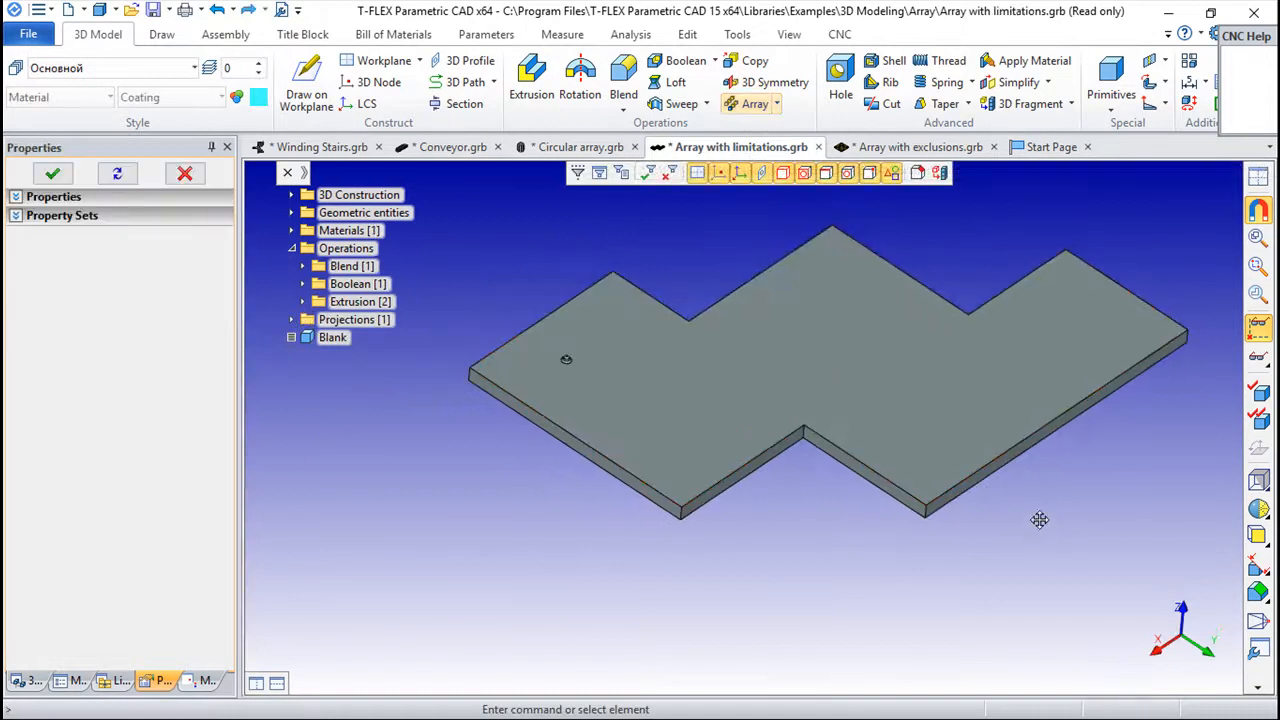
pyautogui.moveTo(1048, 519); pyautogui.dragTo(1007, 533, button='middle')
pyautogui.scroll(2, 1020, 546)
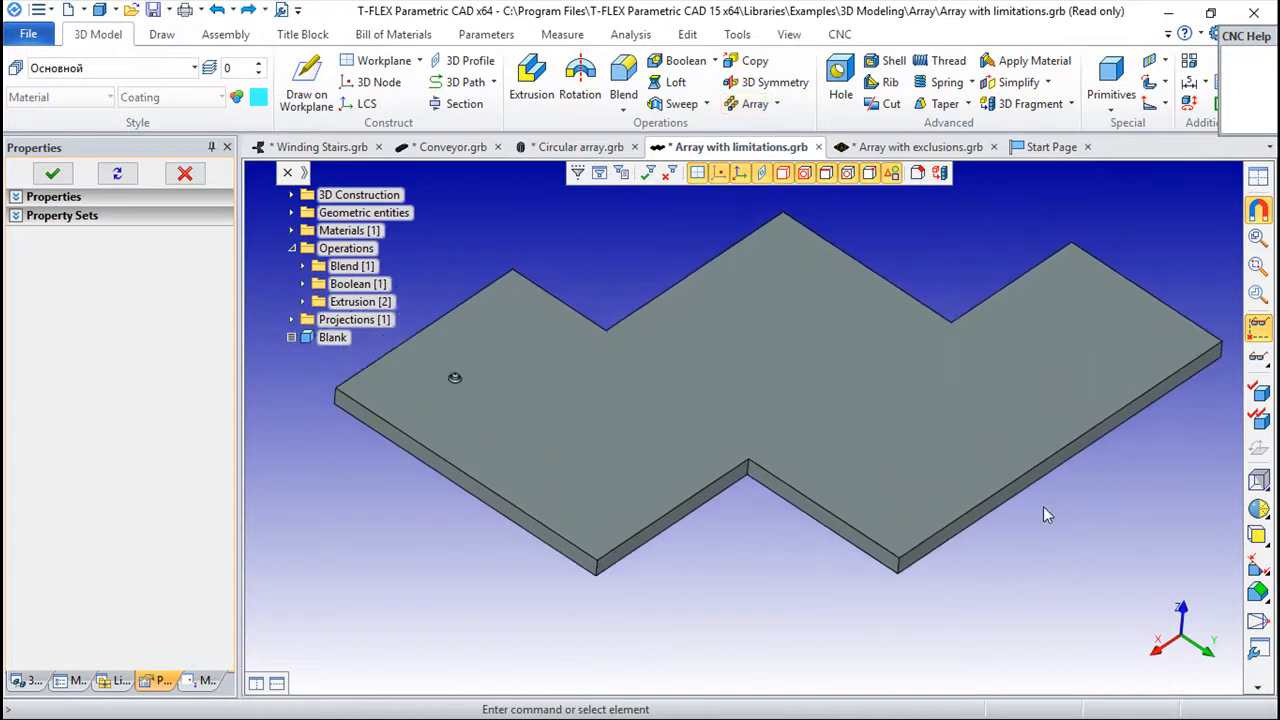
# Start a linear array of faces and pick the small boss's Blend_0 and Extrusion_1 operations as its source.
pyautogui.click(752, 104)
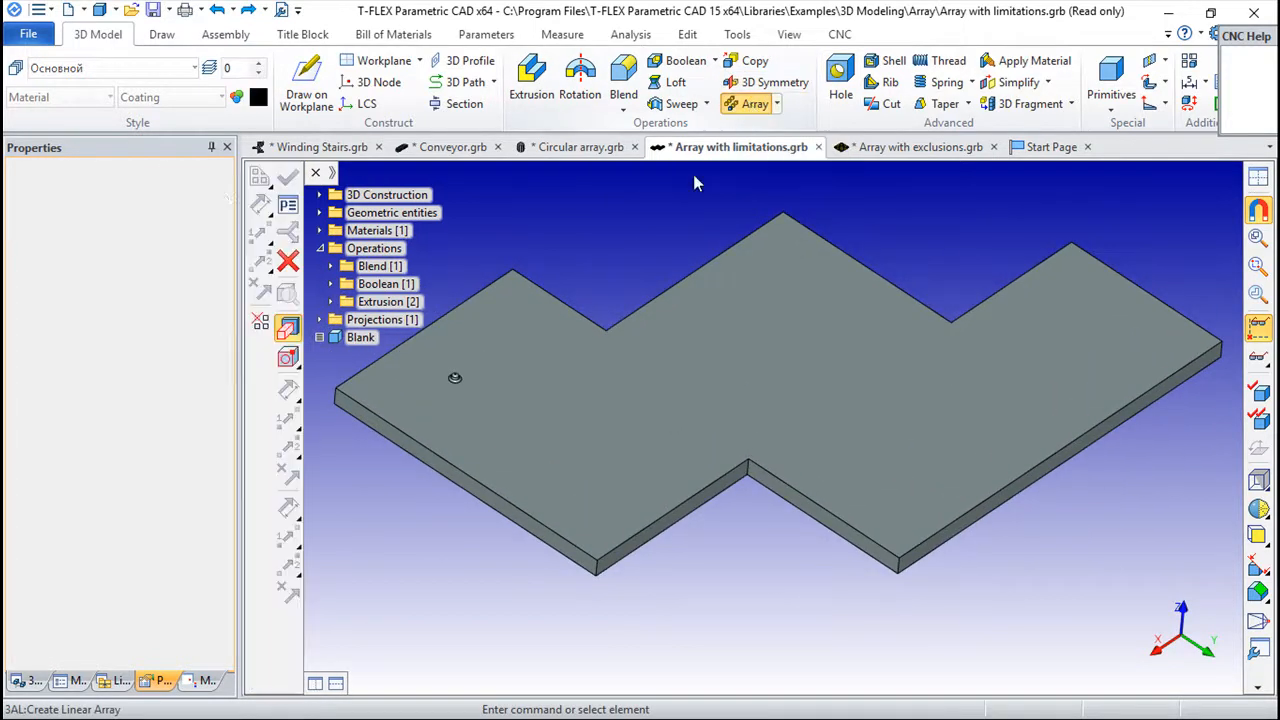
pyautogui.scroll(7, 452, 405)
pyautogui.moveTo(550, 376); pyautogui.dragTo(655, 583, button='middle')
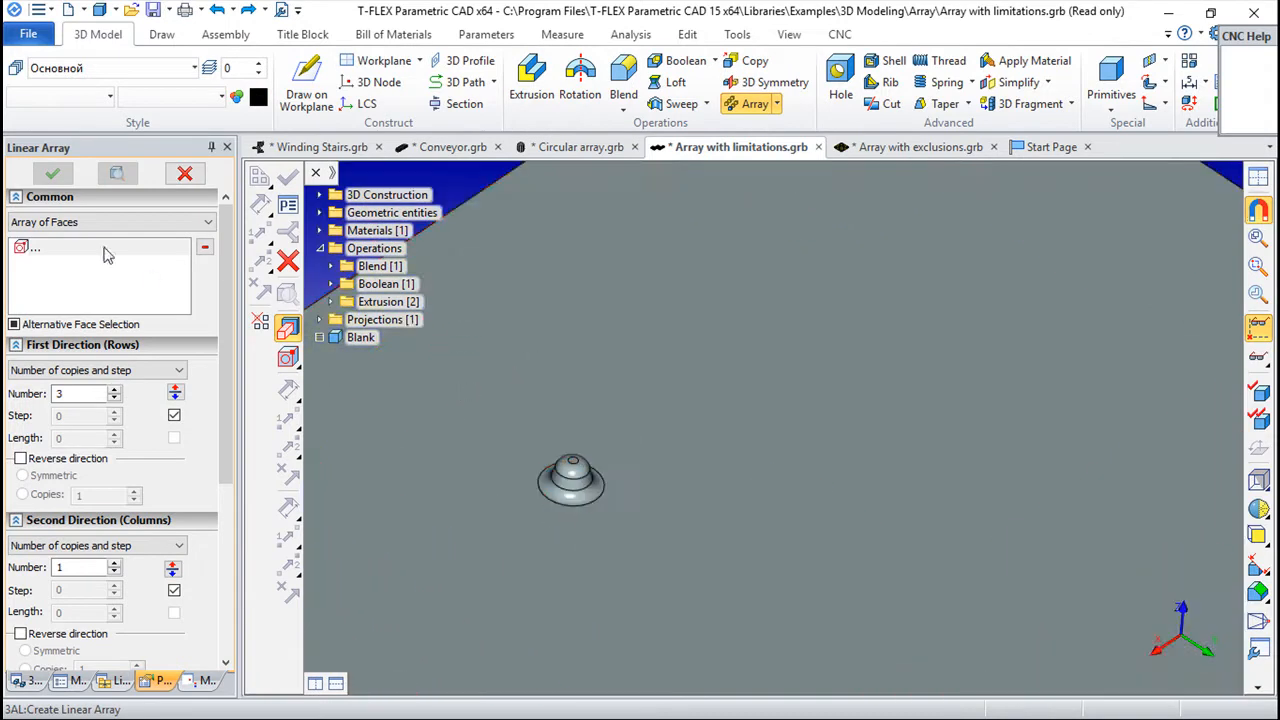
pyautogui.click(599, 512)
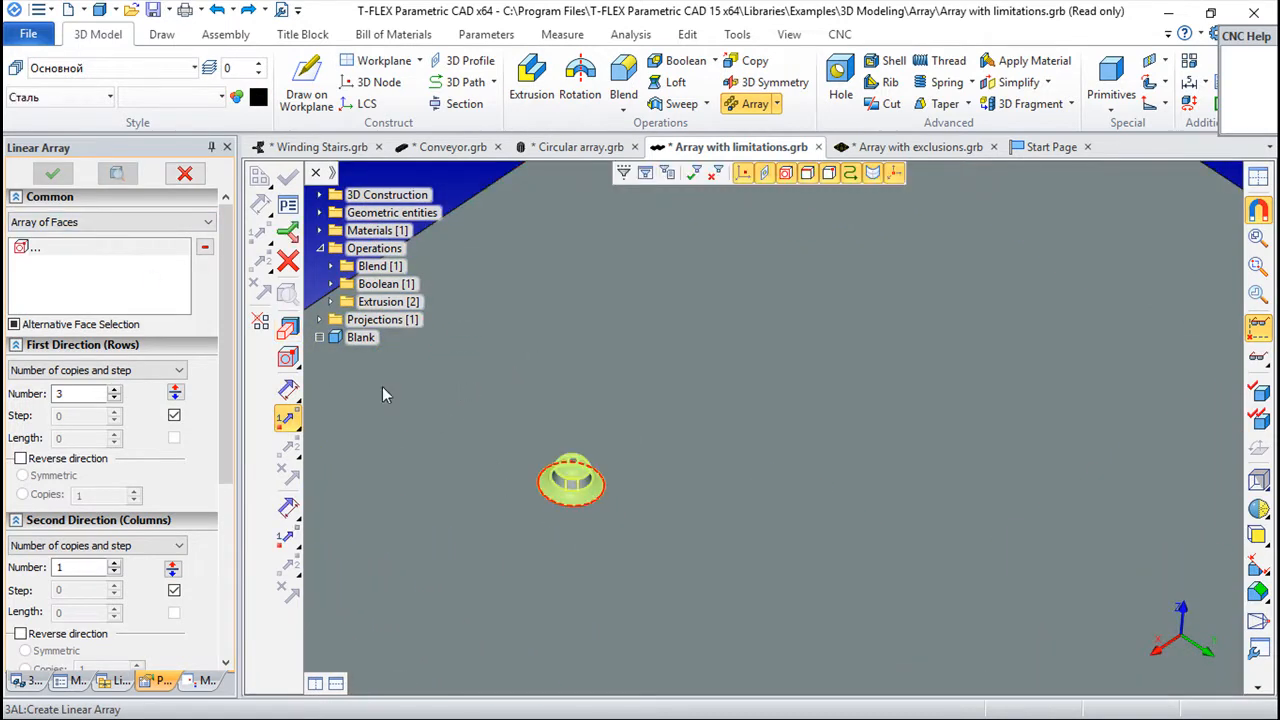
pyautogui.click(288, 327)
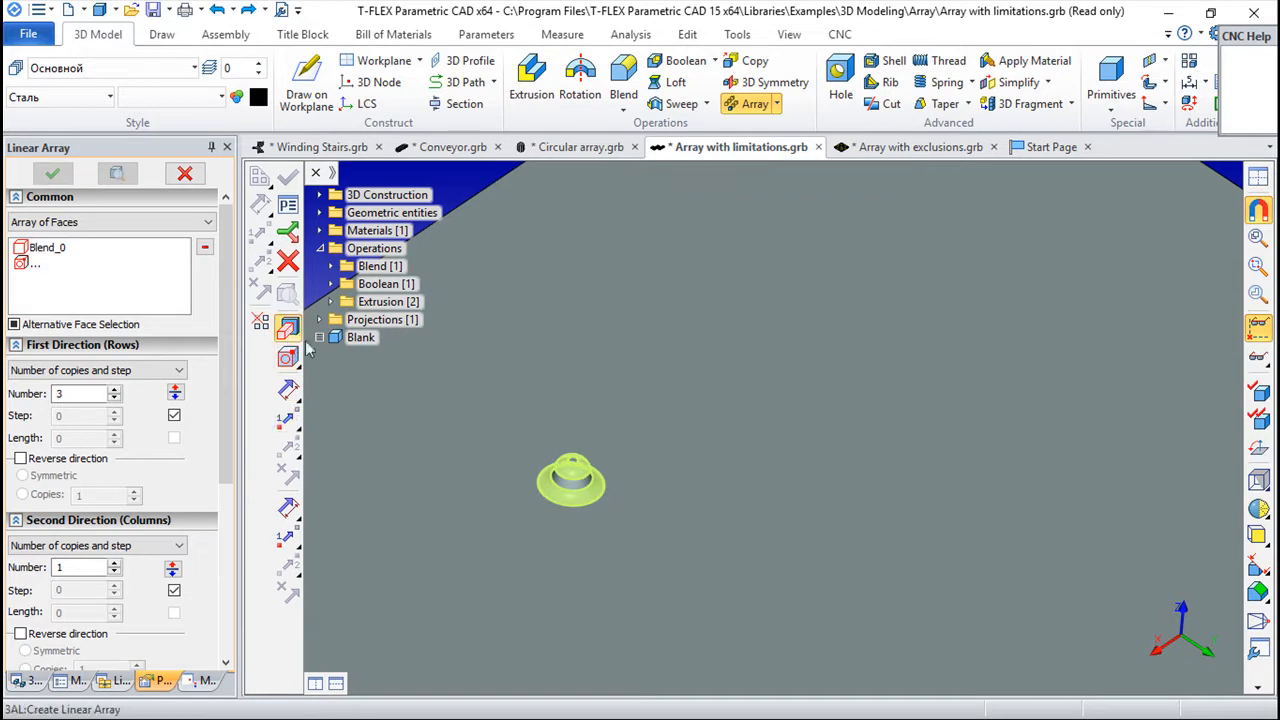
pyautogui.click(576, 488)
# Limit the array to the top face of the zigzag plate.
pyautogui.scroll(-5, 549, 527)
pyautogui.moveTo(716, 595); pyautogui.dragTo(673, 424, button='middle')
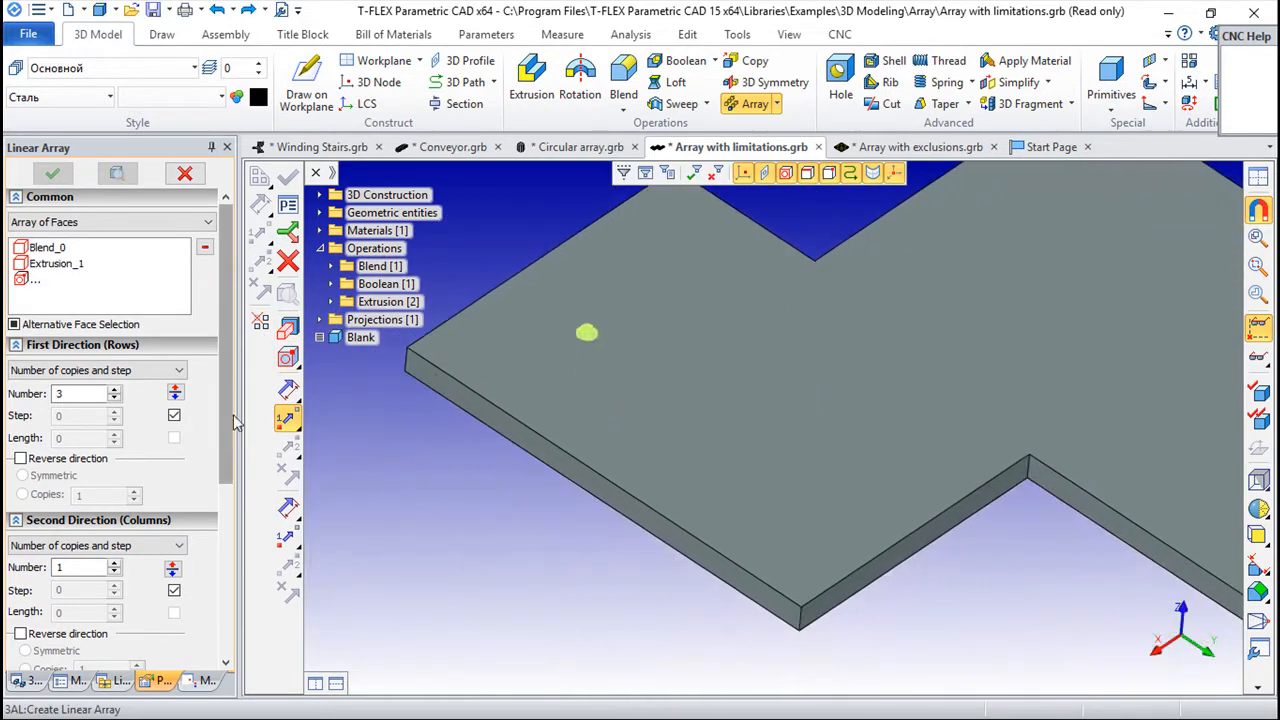
pyautogui.moveTo(224, 432); pyautogui.dragTo(242, 608)
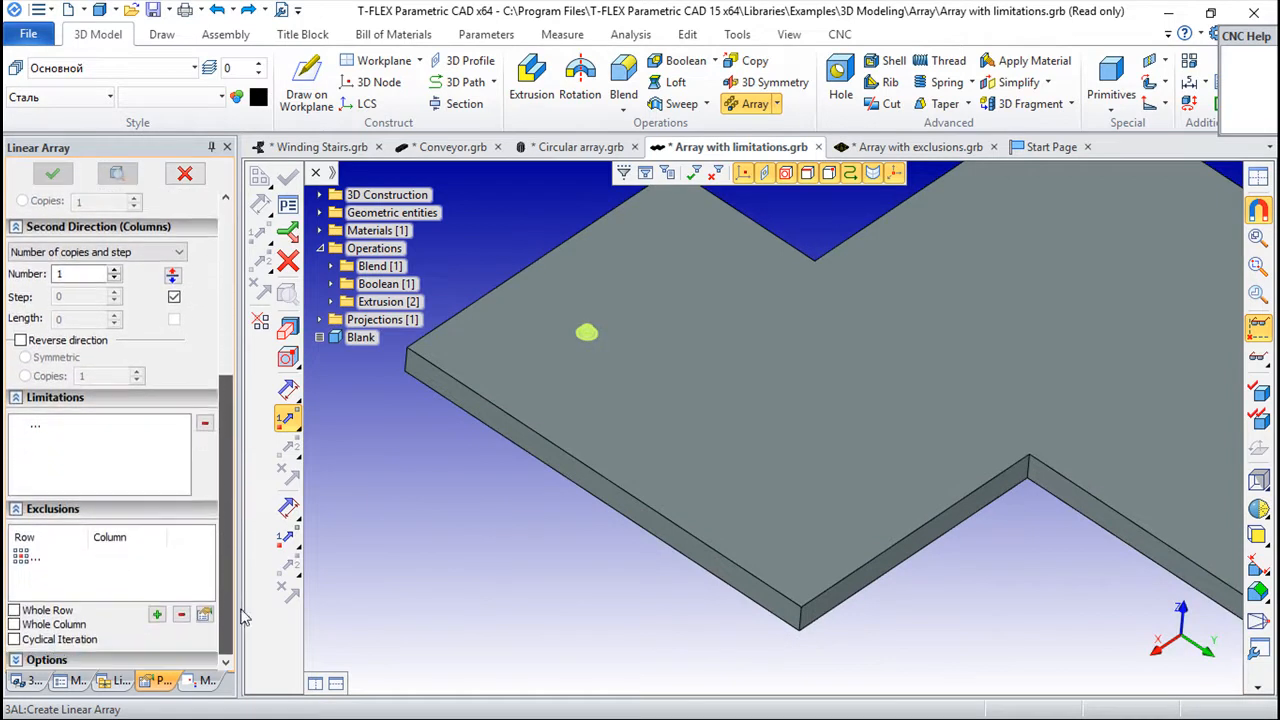
pyautogui.click(35, 425)
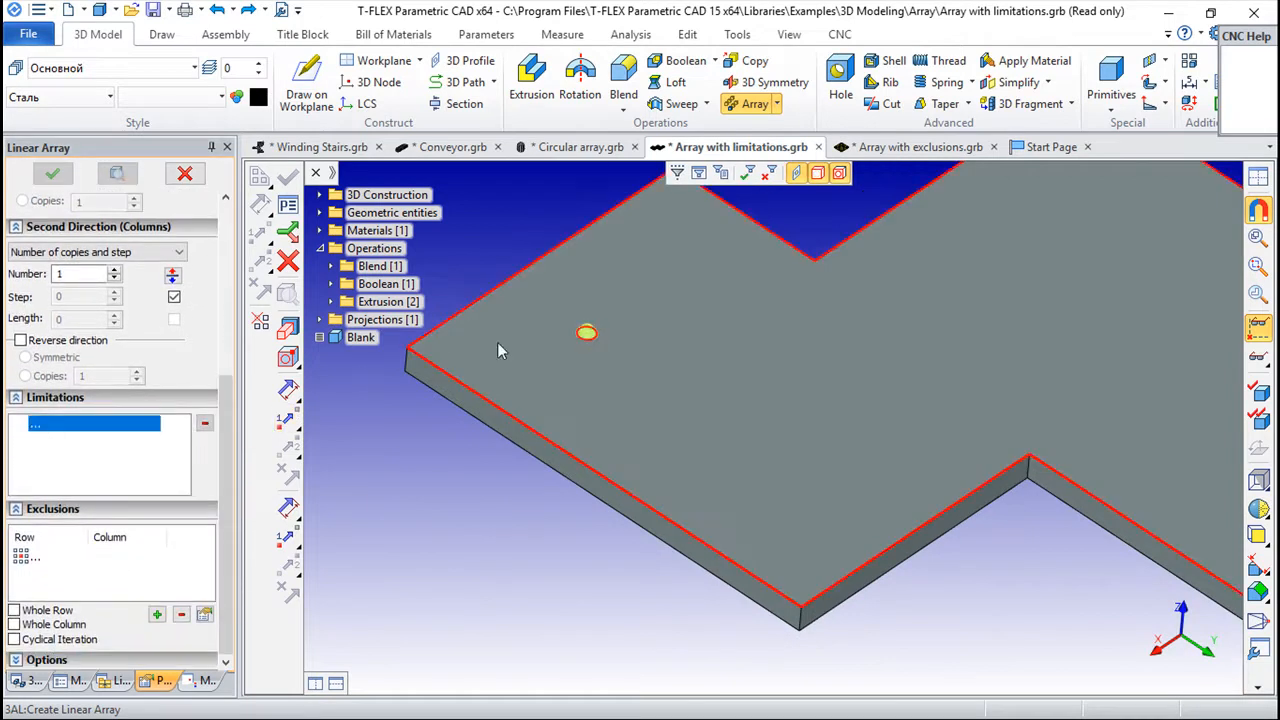
pyautogui.click(470, 470)
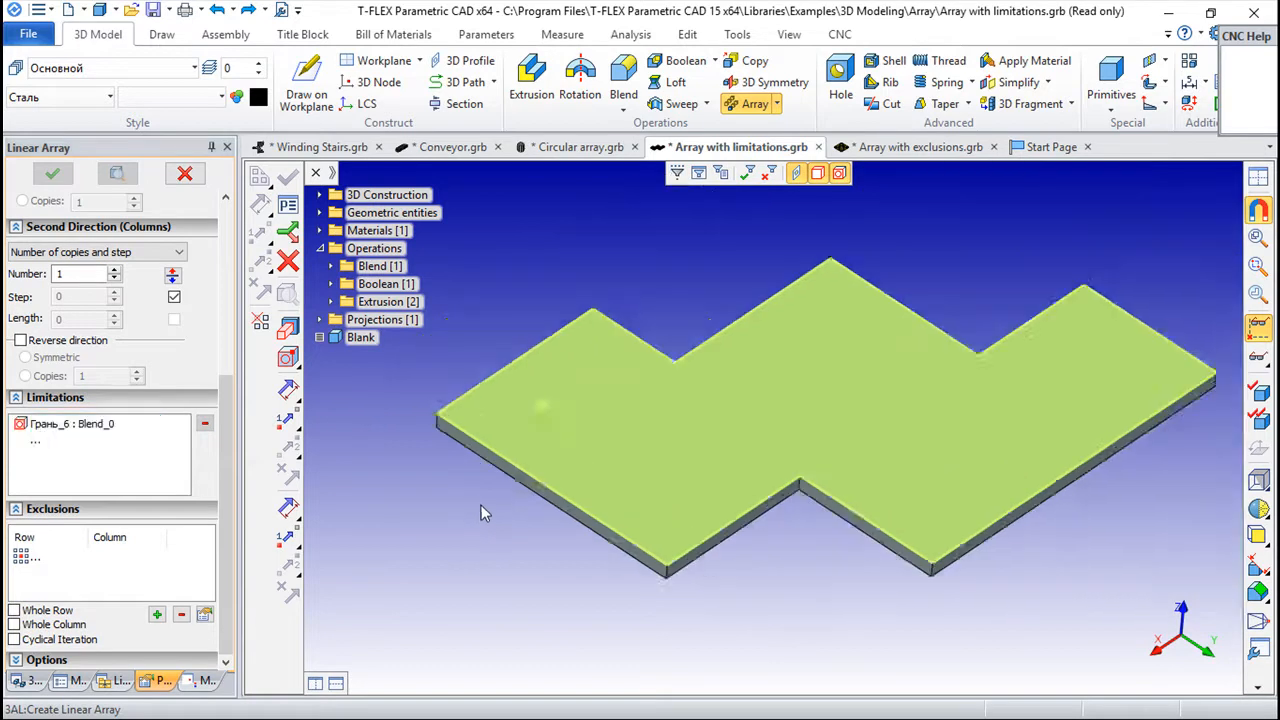
pyautogui.moveTo(711, 407); pyautogui.dragTo(603, 428, button='middle')
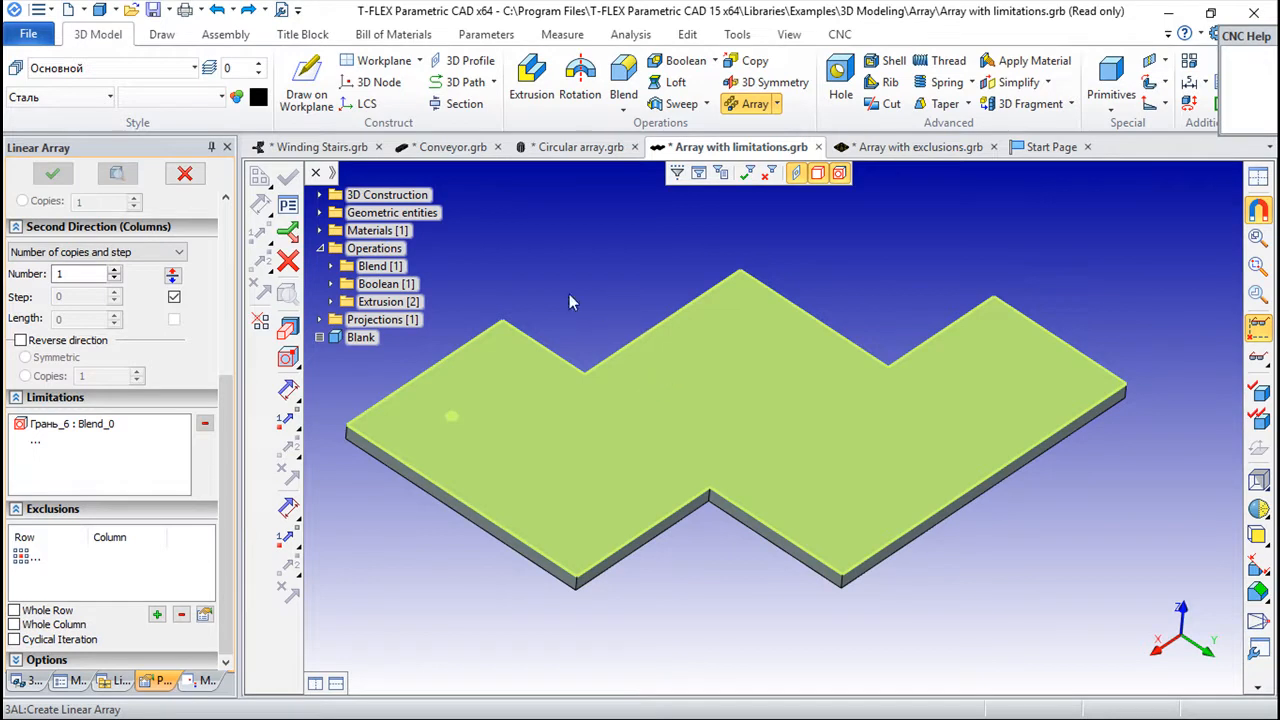
# Define the row direction from the plate's end corner to the neighbouring corner along the long straight edge of its end section.
pyautogui.click(289, 358)
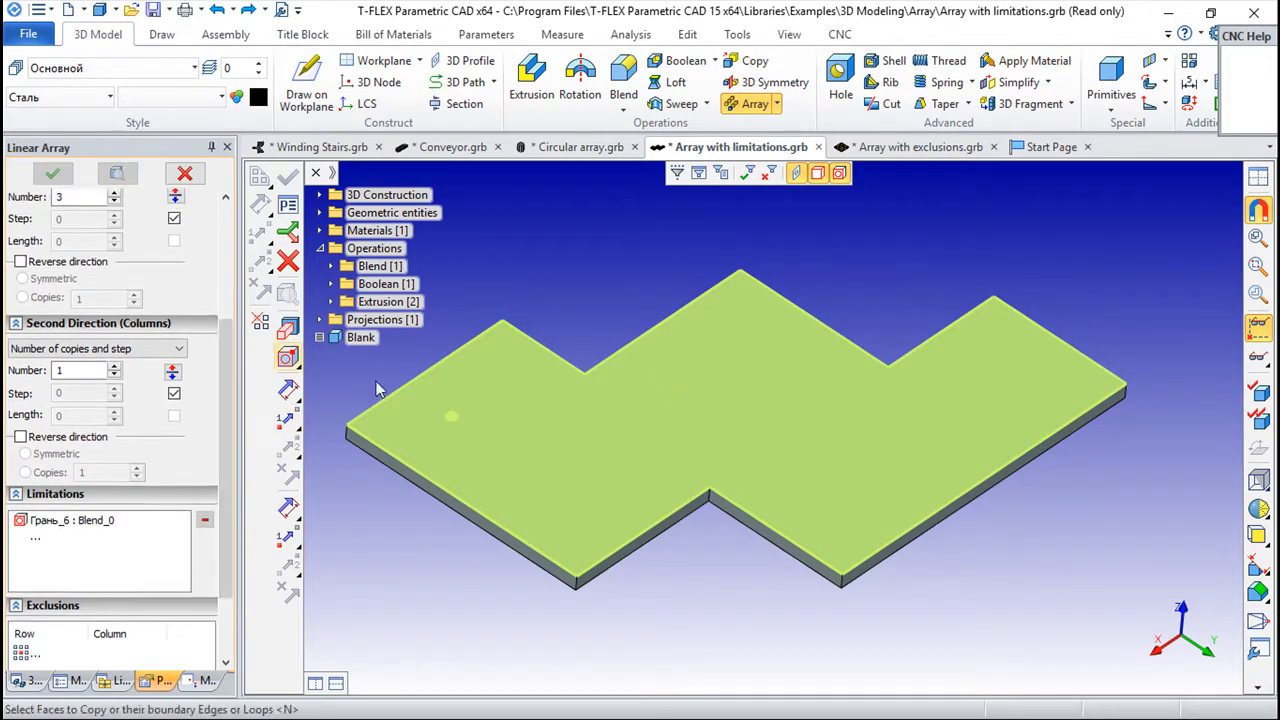
pyautogui.click(288, 420)
pyautogui.click(347, 427)
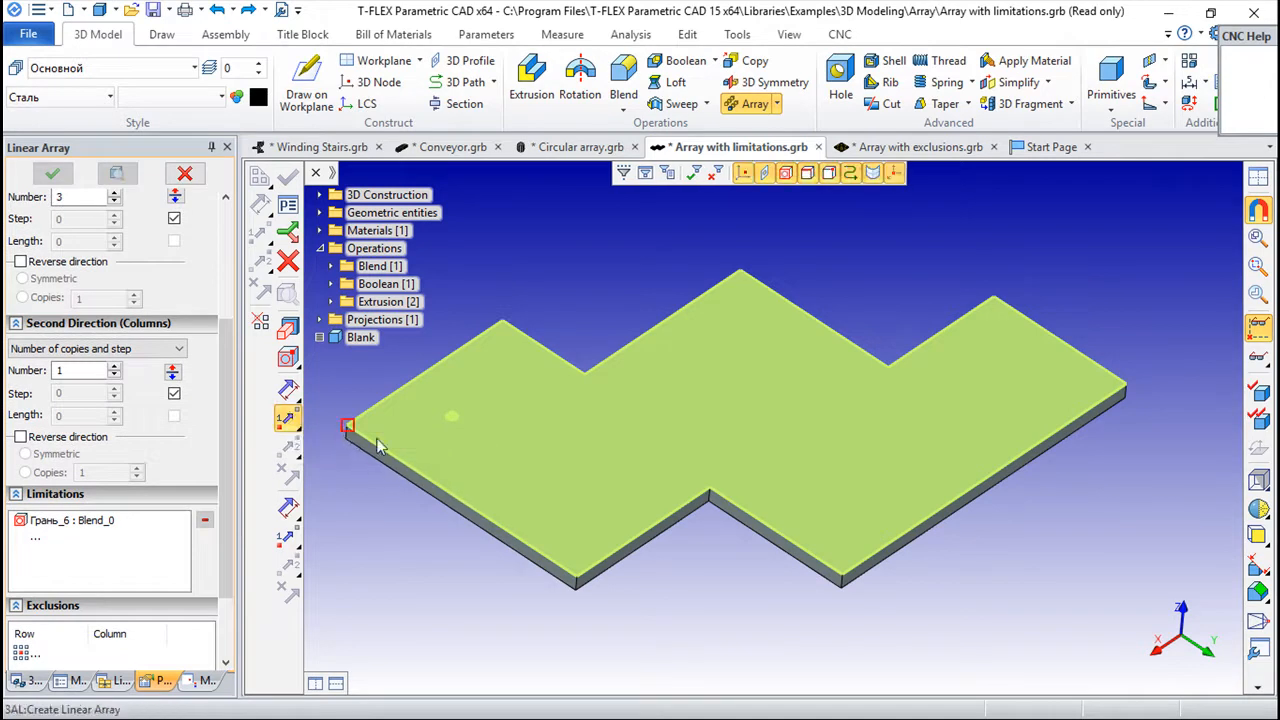
pyautogui.click(578, 592)
# Define the column direction along the plate's short end edge, from the shared corner's lower vertex to the edge's other lower vertex.
pyautogui.moveTo(634, 628); pyautogui.dragTo(1203, 484, button='right')
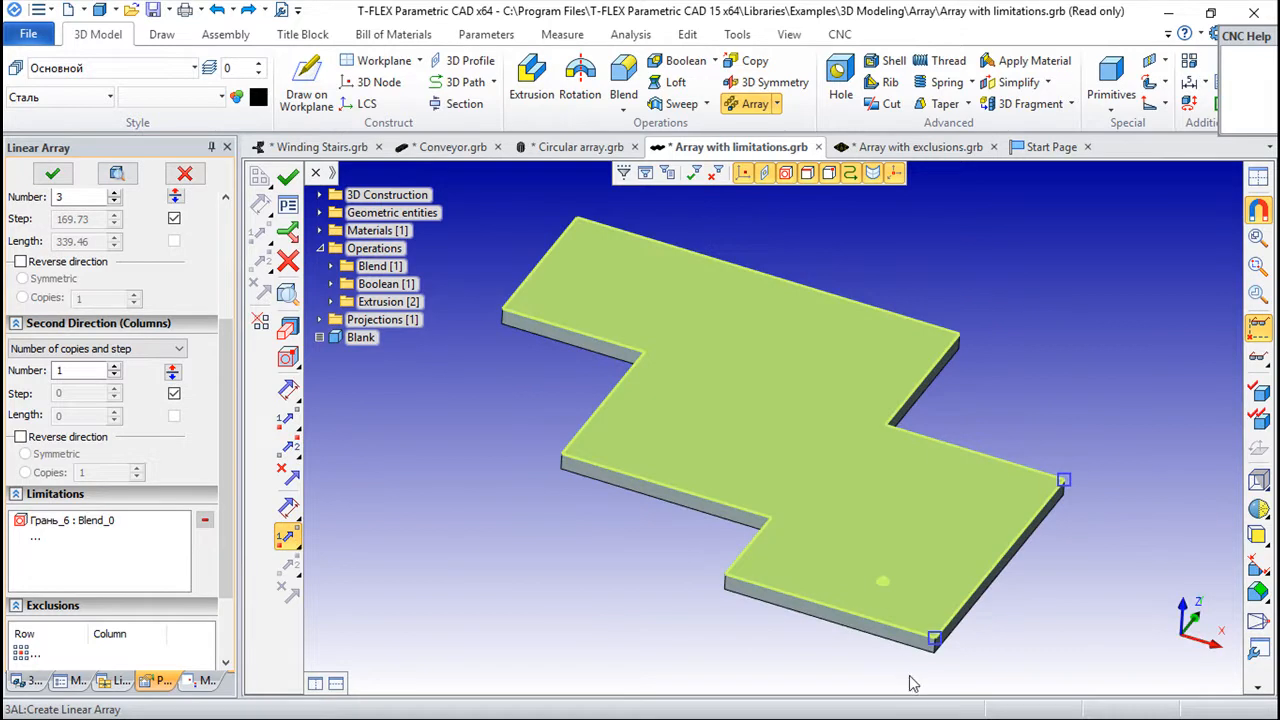
pyautogui.click(933, 652)
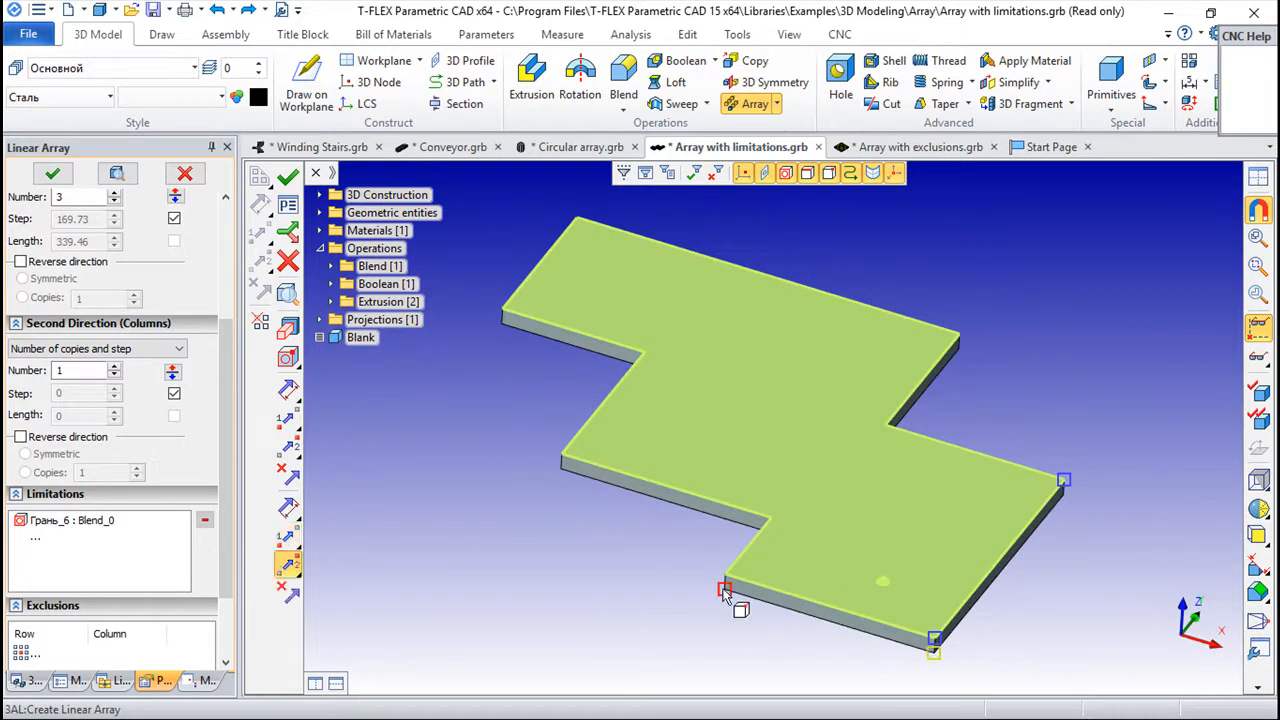
pyautogui.click(725, 590)
# Set the column direction to 45 copies with a manual step of 7.
pyautogui.moveTo(1104, 627); pyautogui.dragTo(511, 581, button='right')
pyautogui.moveTo(1152, 378); pyautogui.dragTo(601, 496, button='right')
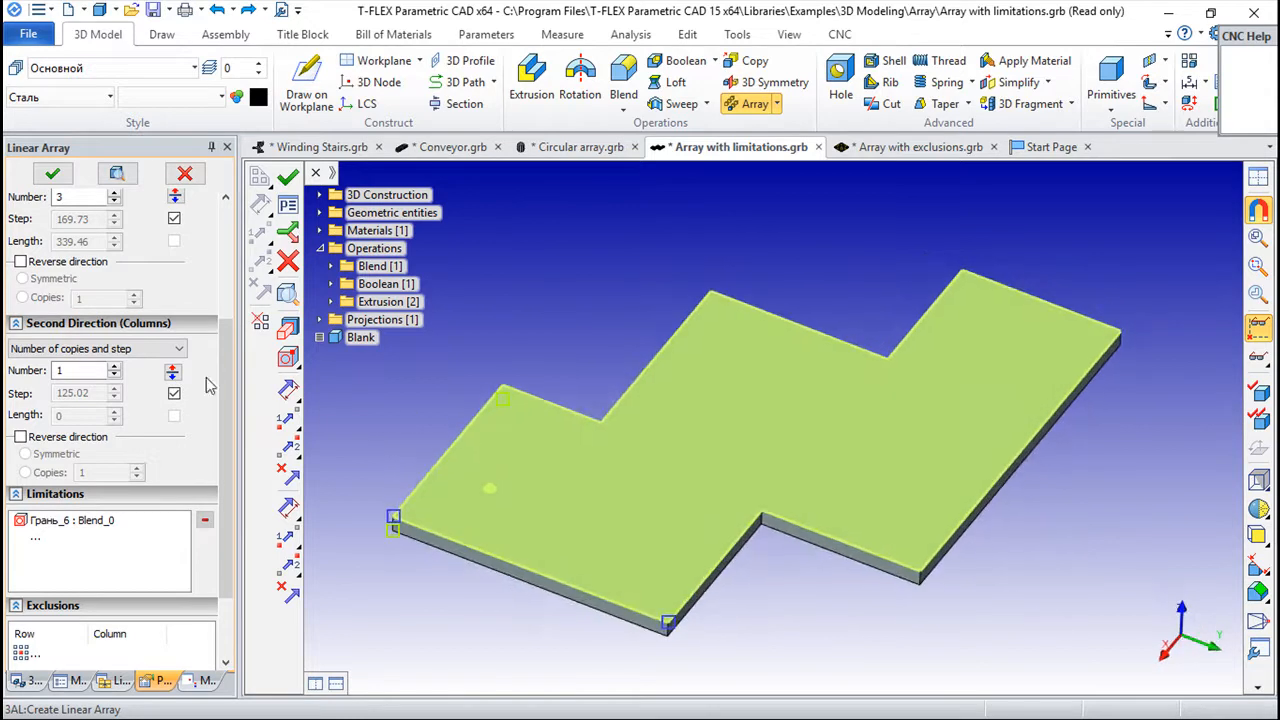
pyautogui.doubleClick(69, 371)
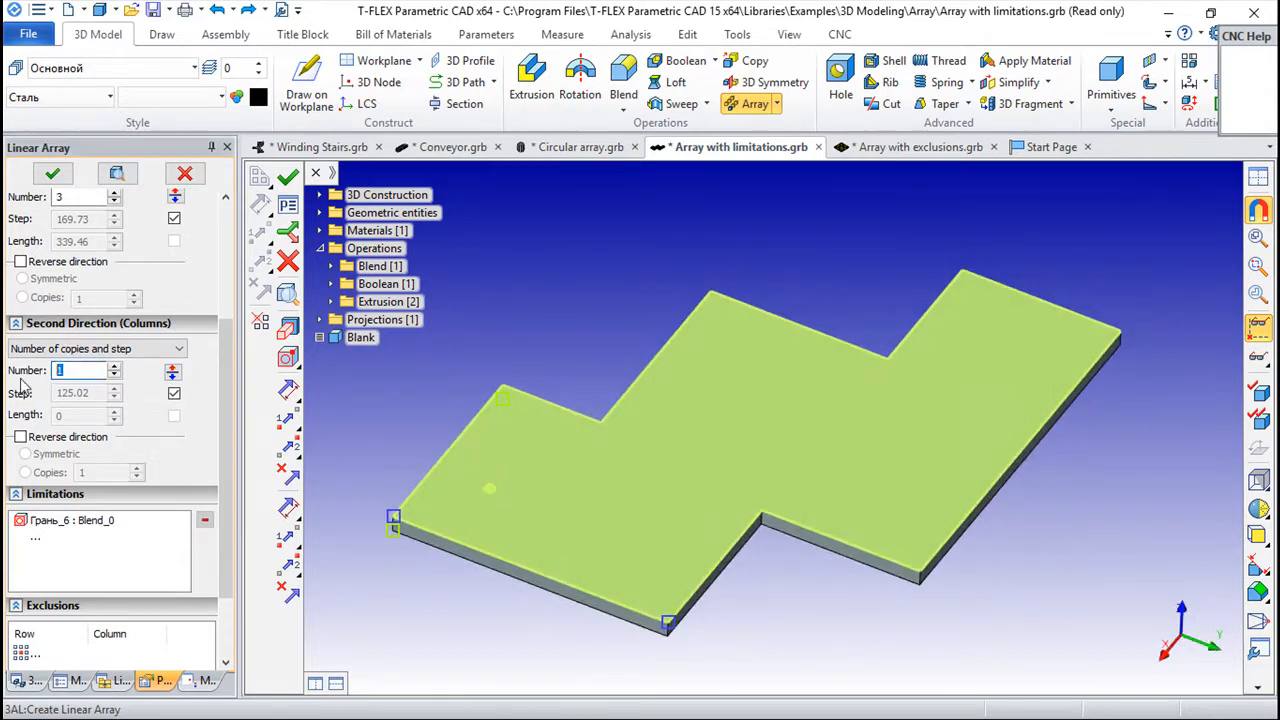
pyautogui.write('45')
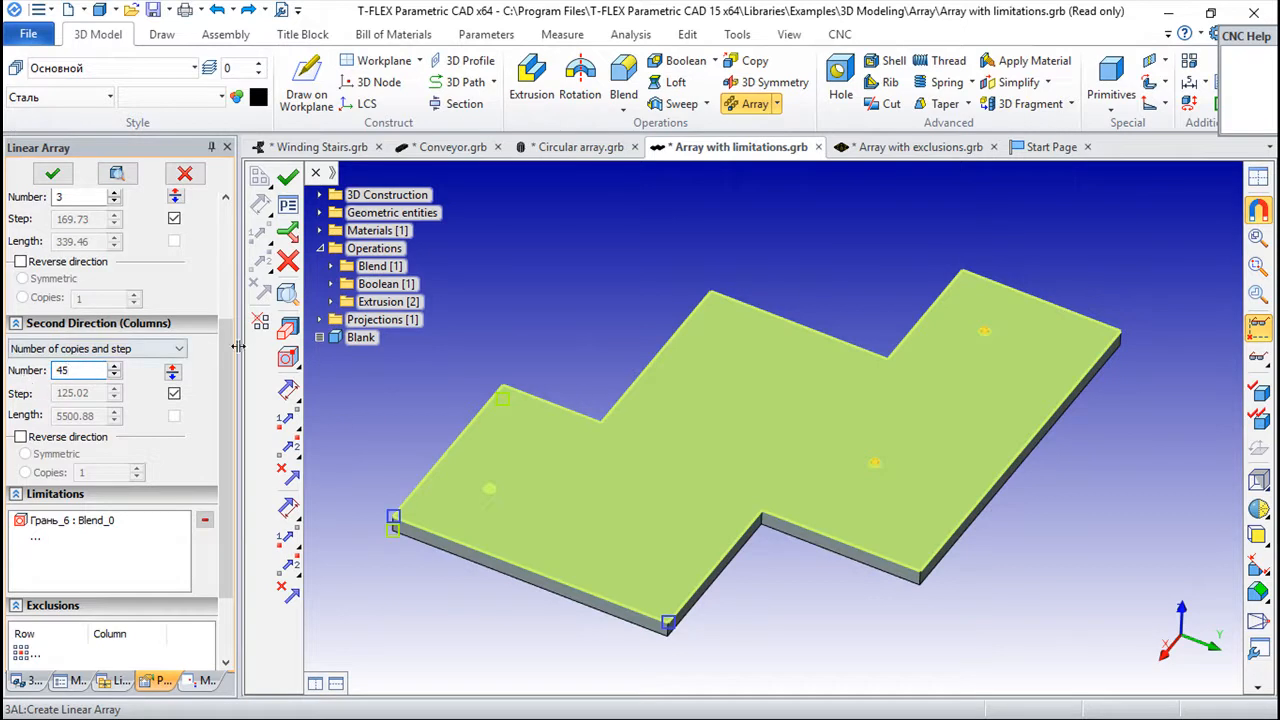
pyautogui.click(174, 394)
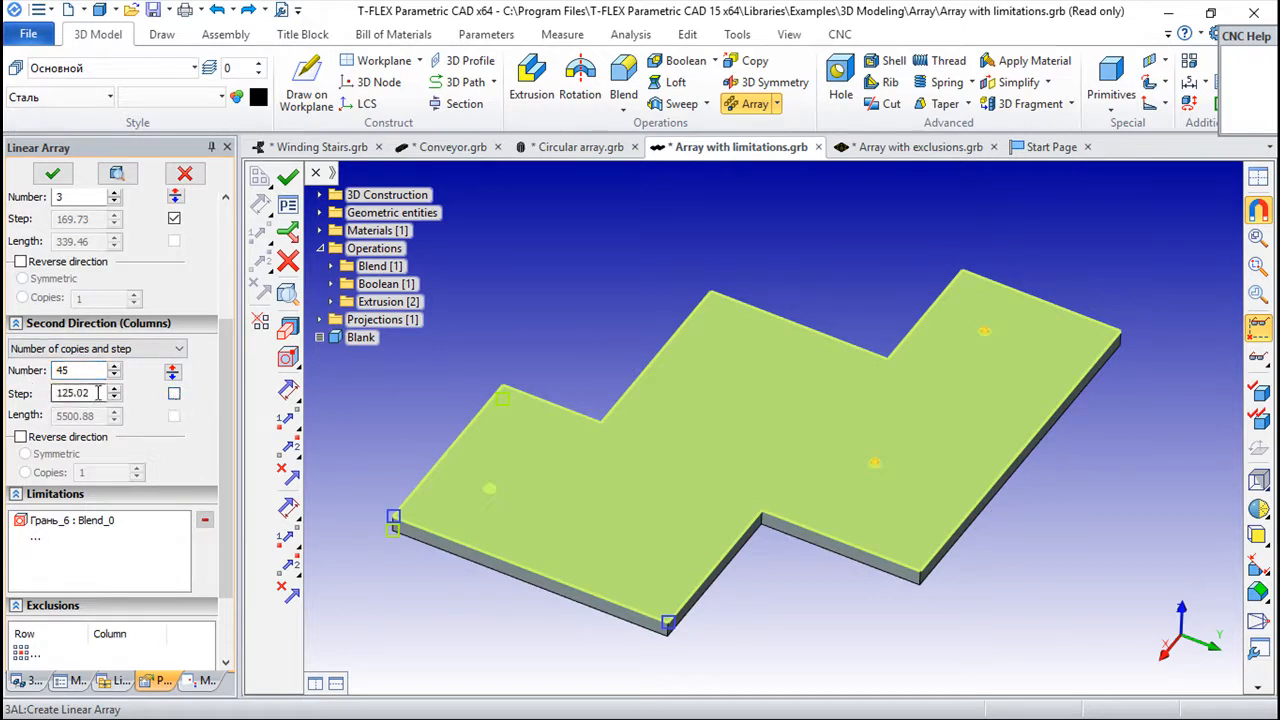
pyautogui.write('7')
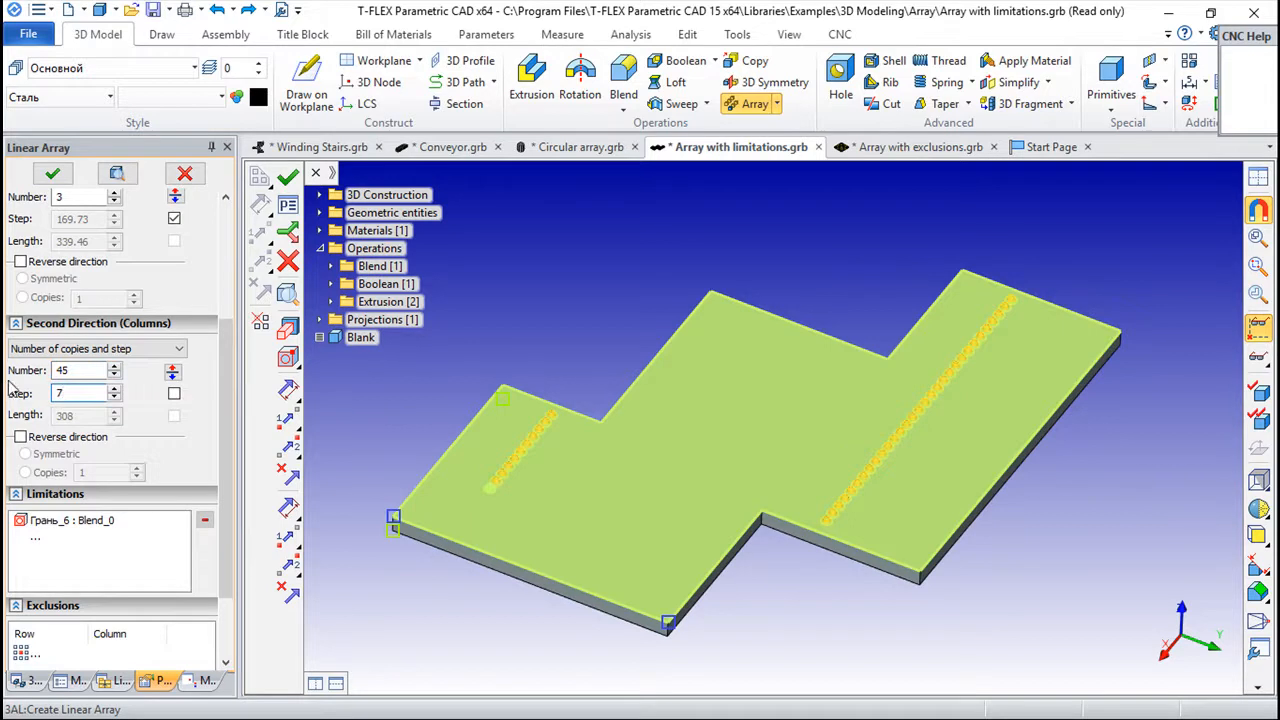
# Extend the columns in the reverse direction with 21 copies.
pyautogui.click(77, 372)
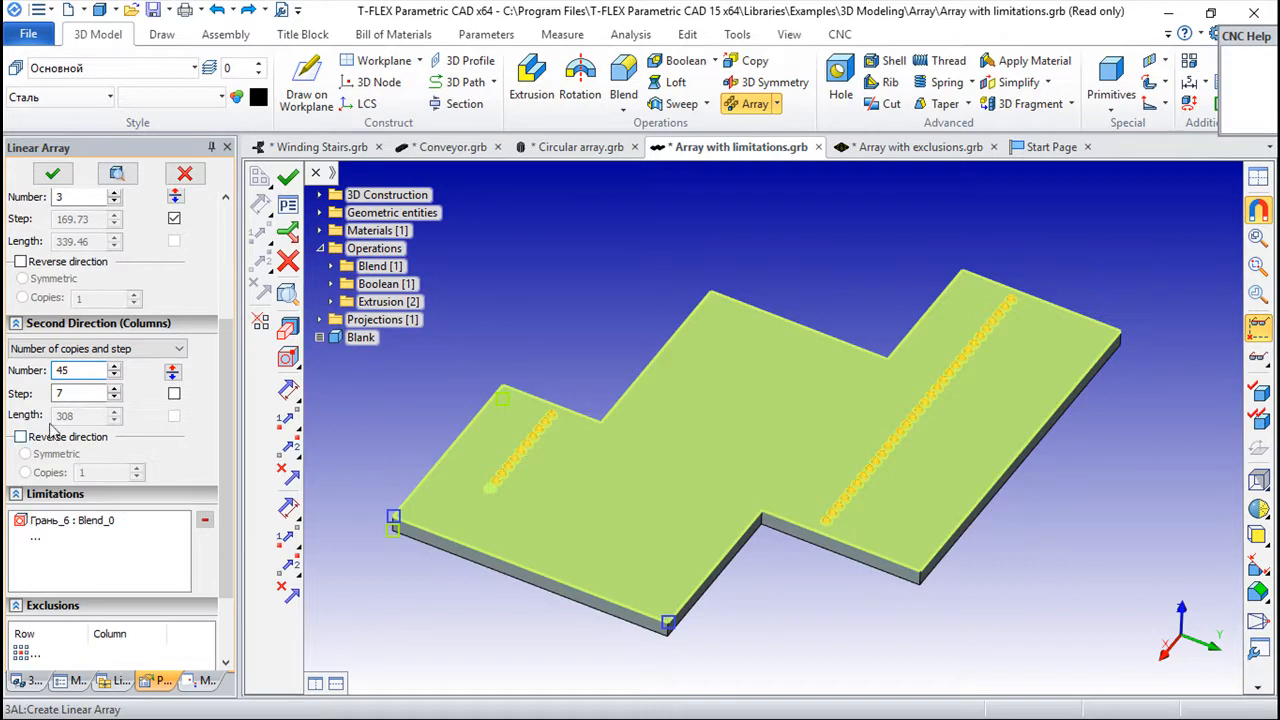
pyautogui.click(21, 437)
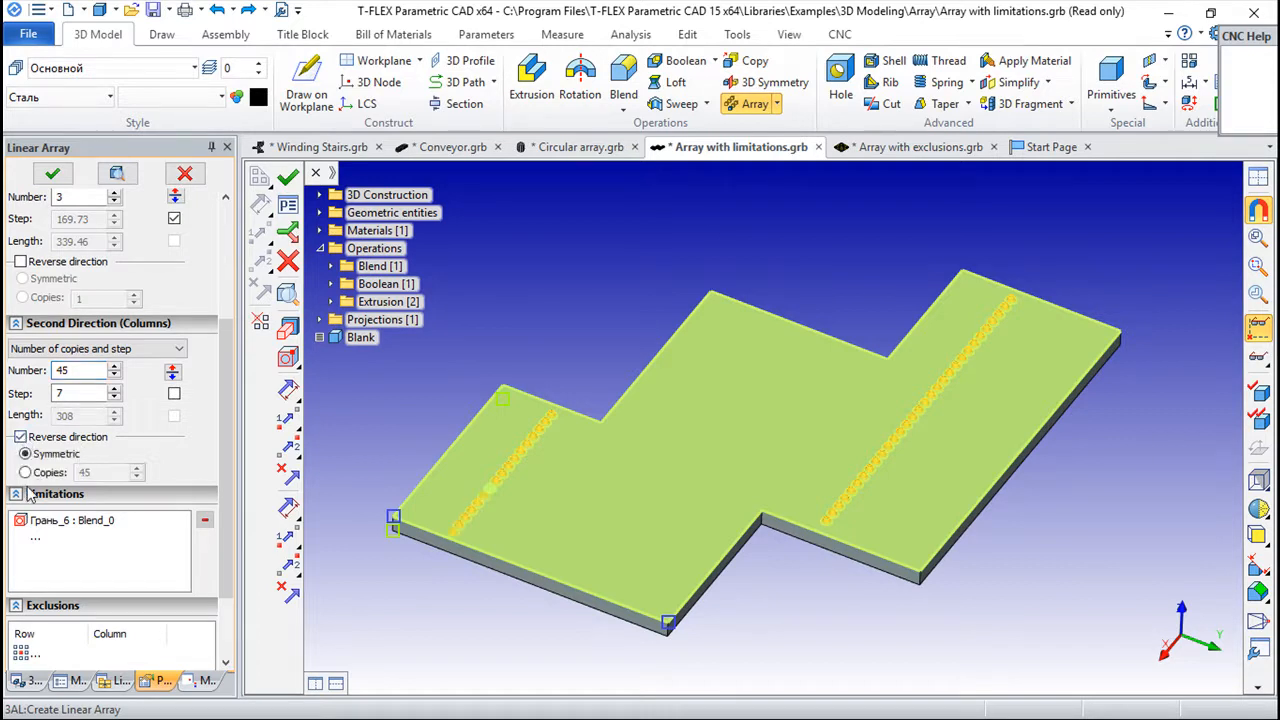
pyautogui.click(26, 474)
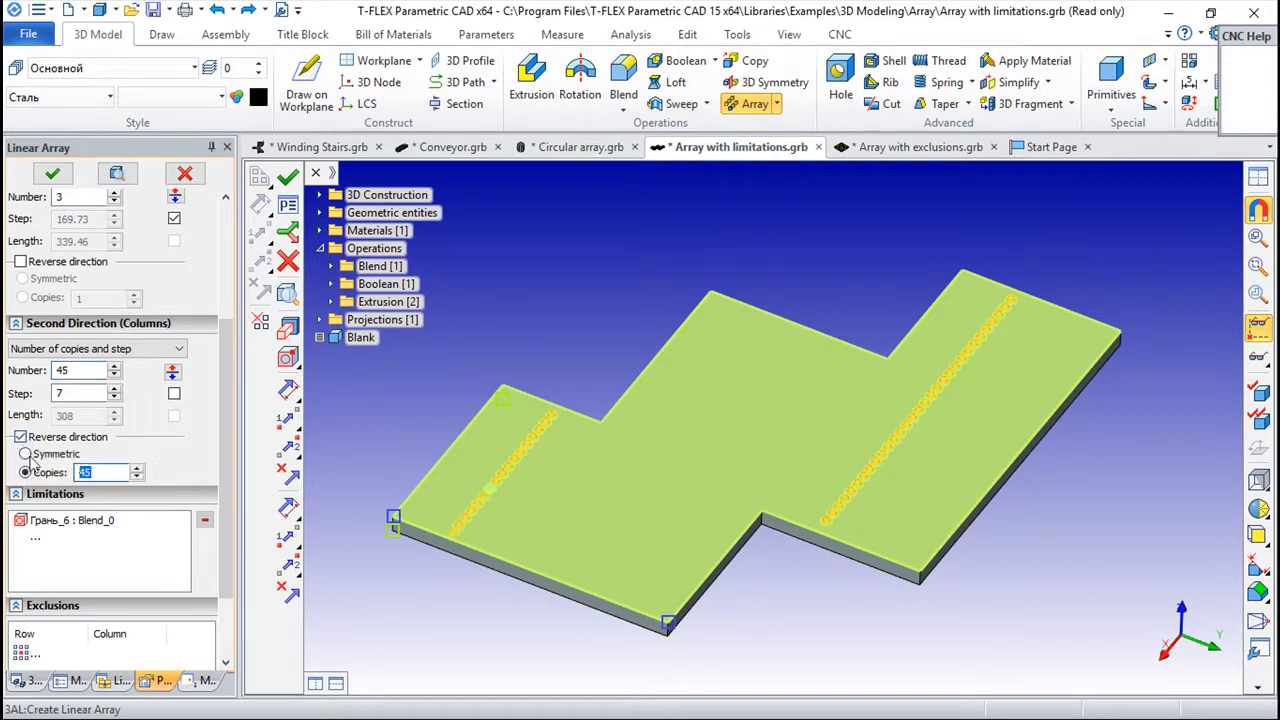
pyautogui.click(80, 370)
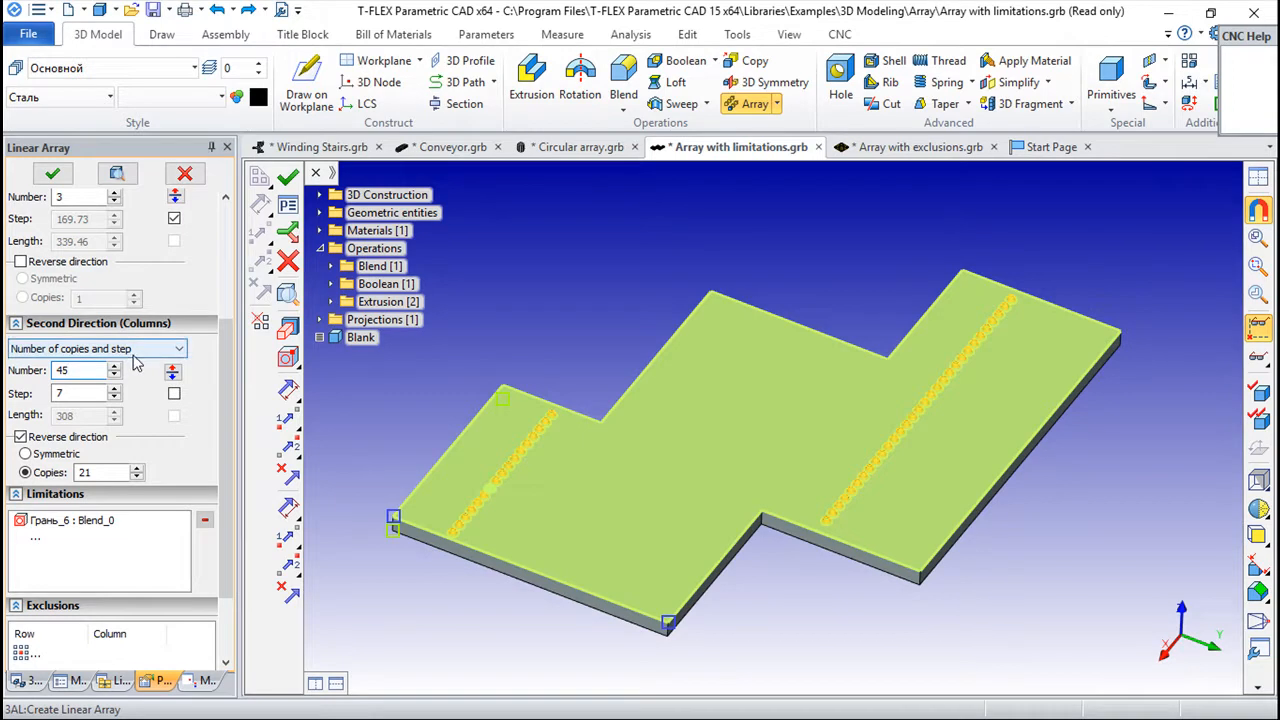
# Set the row direction to 45 copies with a manual step of 7.
pyautogui.moveTo(227, 386); pyautogui.dragTo(258, 266)
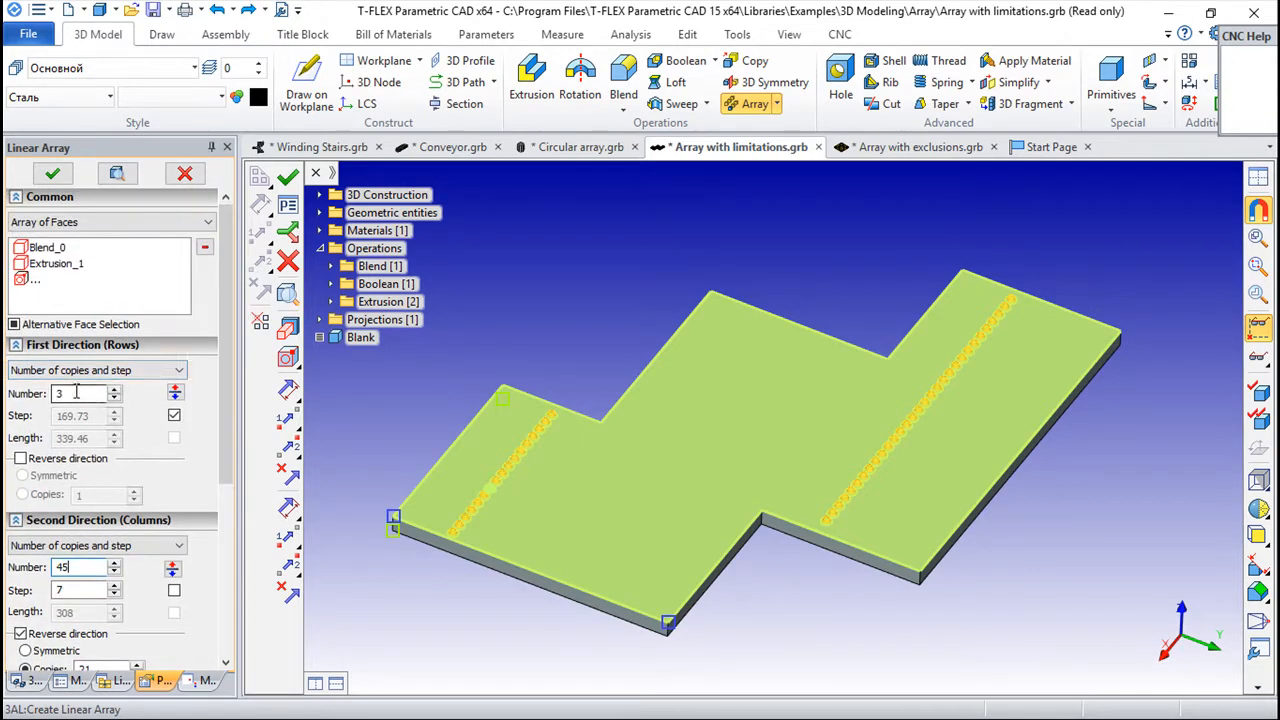
pyautogui.click(80, 393)
pyautogui.write('45')
pyautogui.click(174, 415)
pyautogui.moveTo(96, 416); pyautogui.dragTo(20, 418)
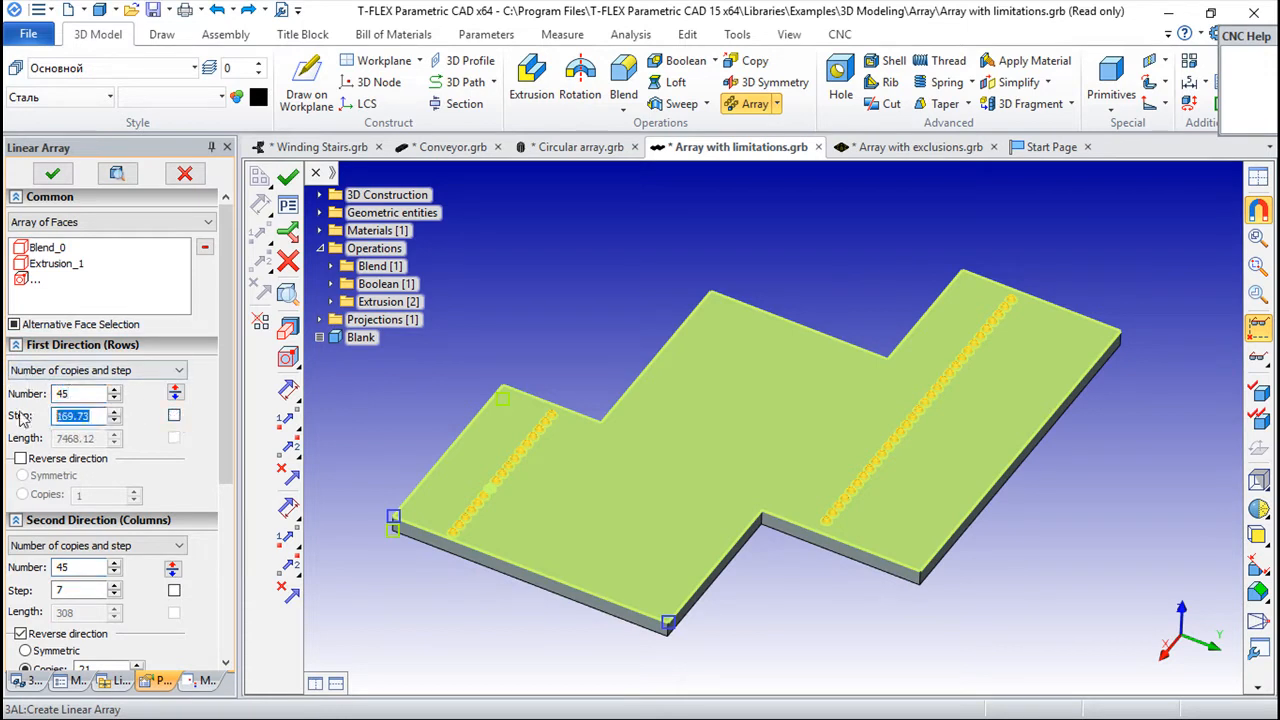
pyautogui.write('7')
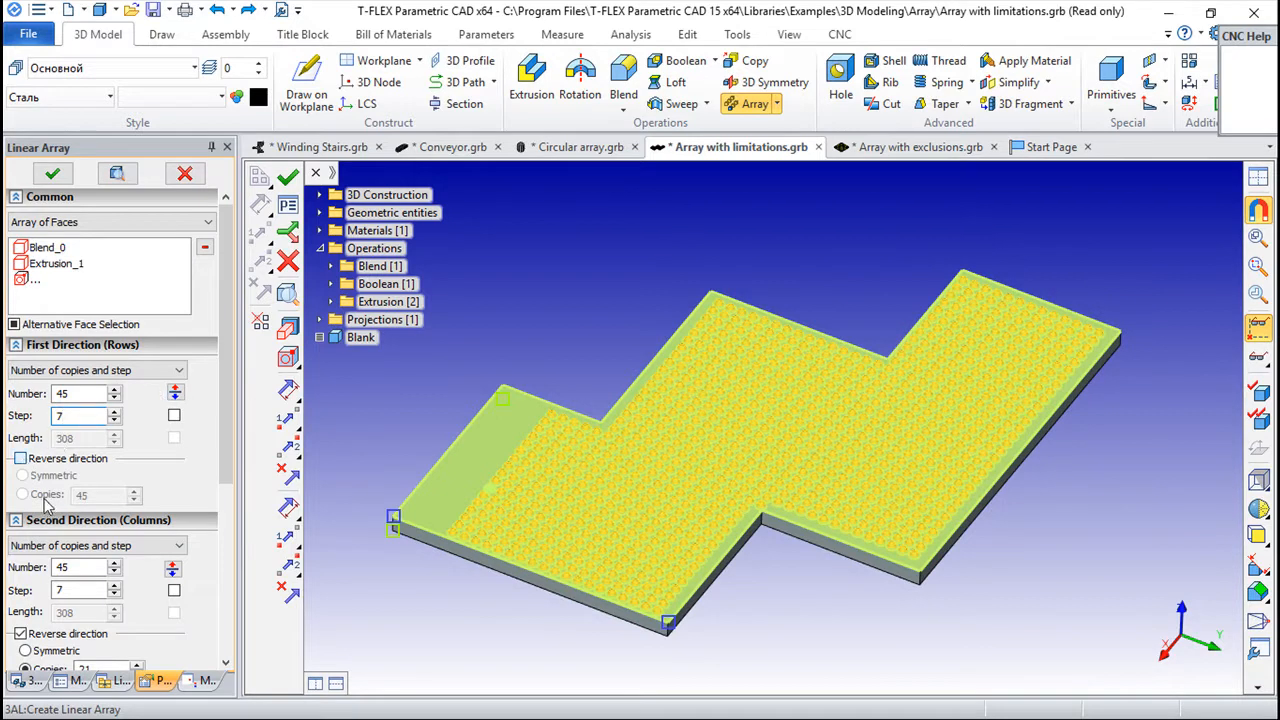
# Extend the rows in the reverse direction with 21 copies.
pyautogui.click(20, 458)
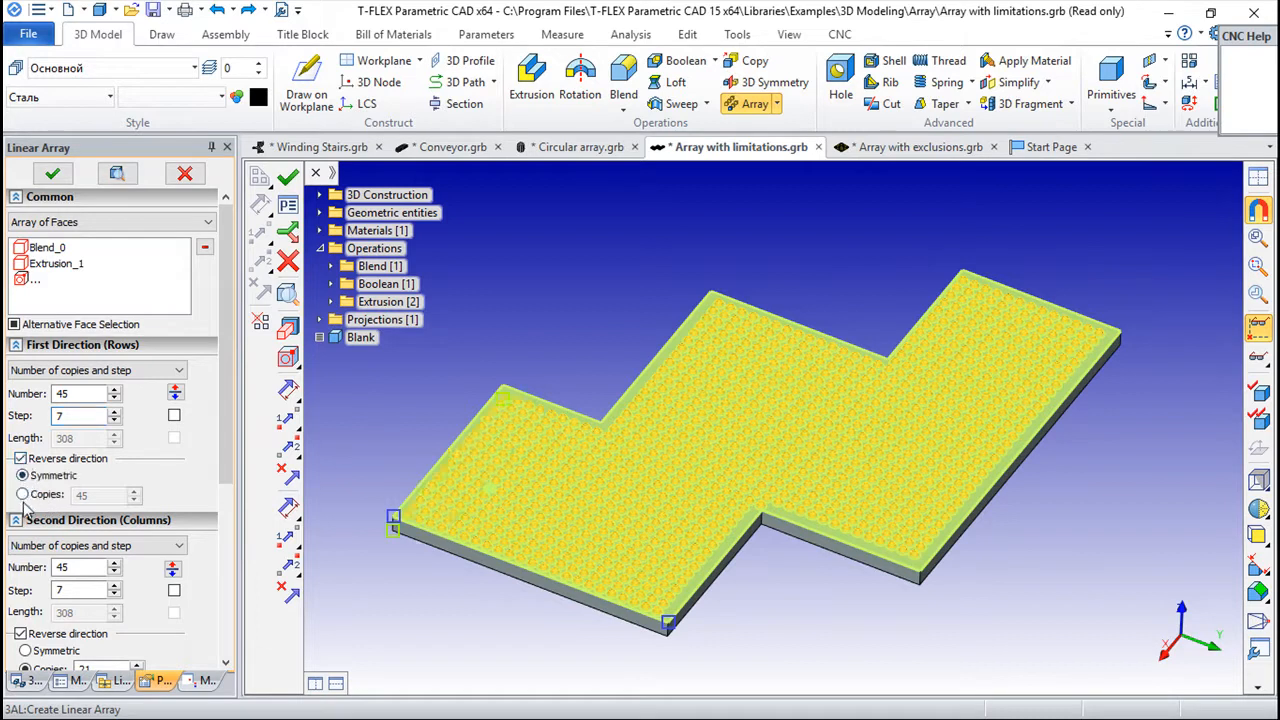
pyautogui.click(97, 496)
pyautogui.doubleClick(97, 496)
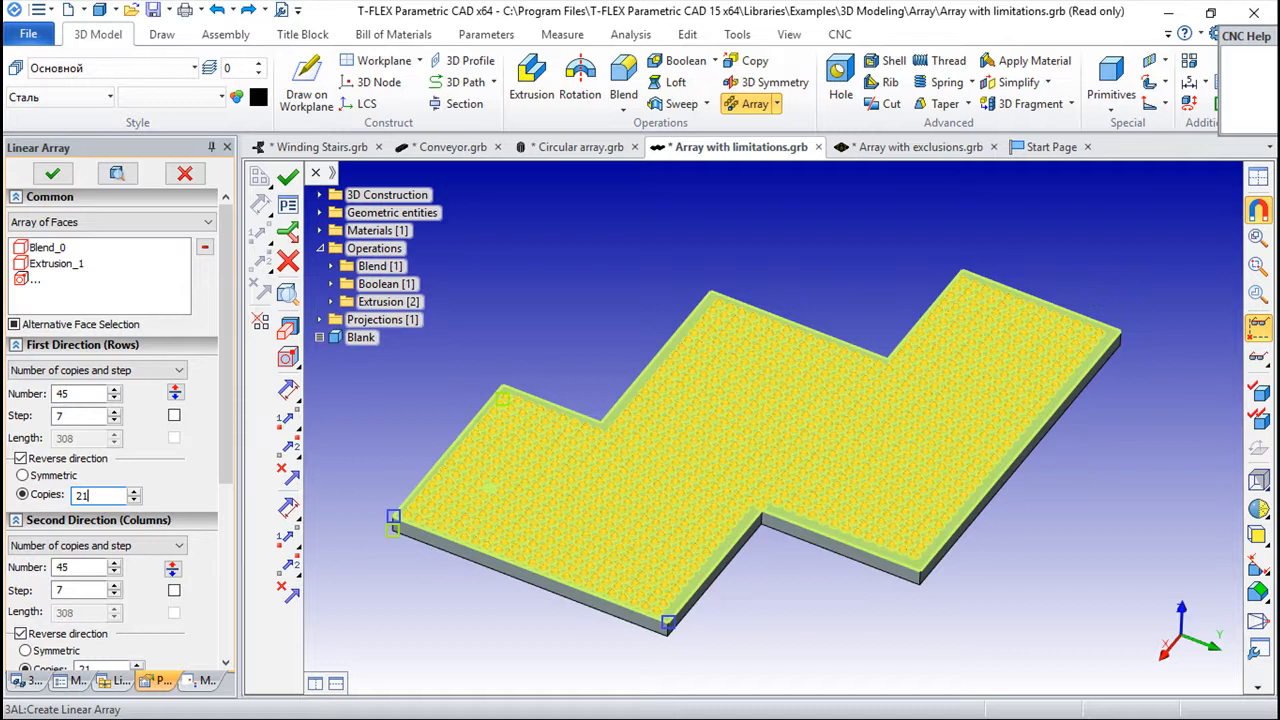
# Create the limited linear array of bosses and inspect it on the zigzag plate.
pyautogui.click(288, 176)
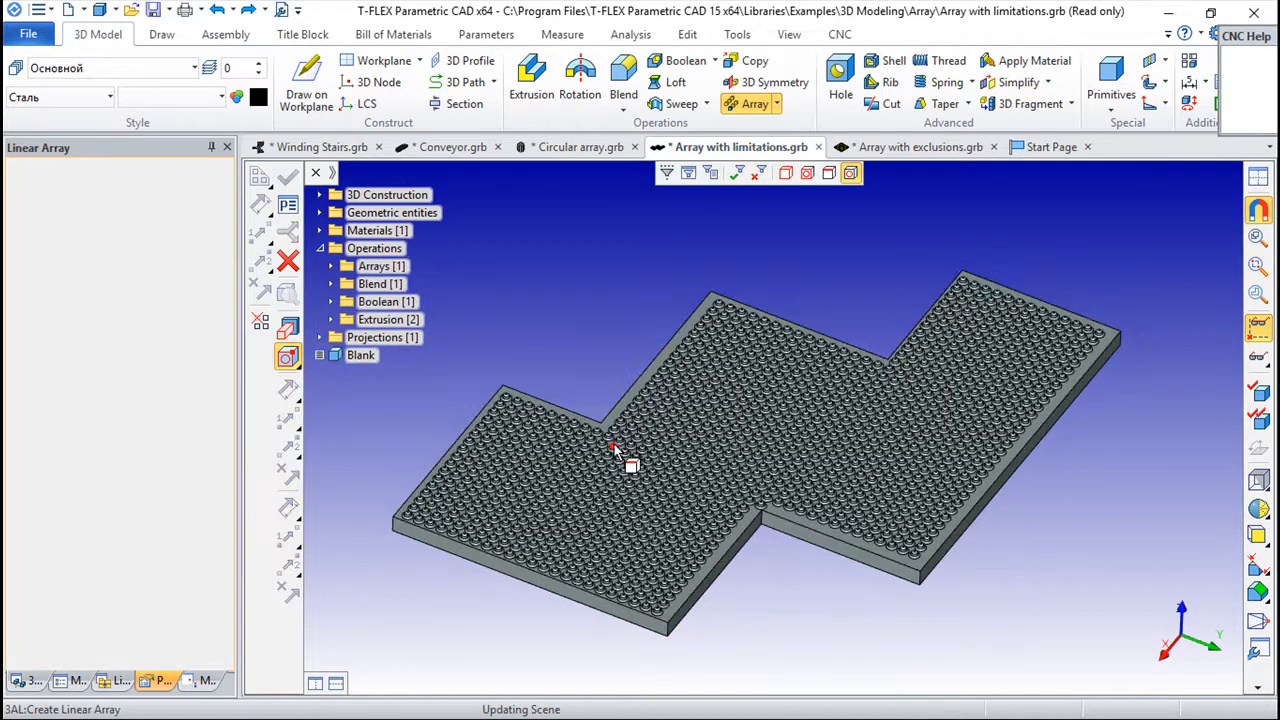
pyautogui.scroll(2, 920, 455)
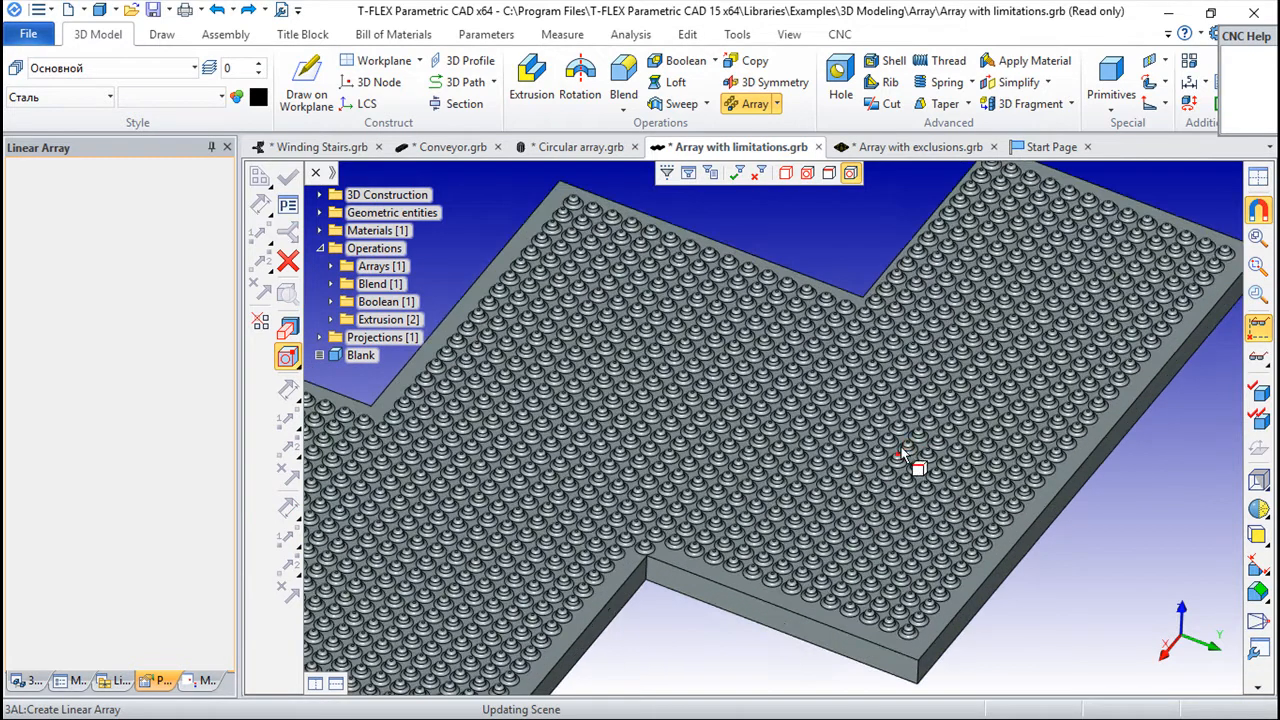
pyautogui.scroll(-2, 910, 455)
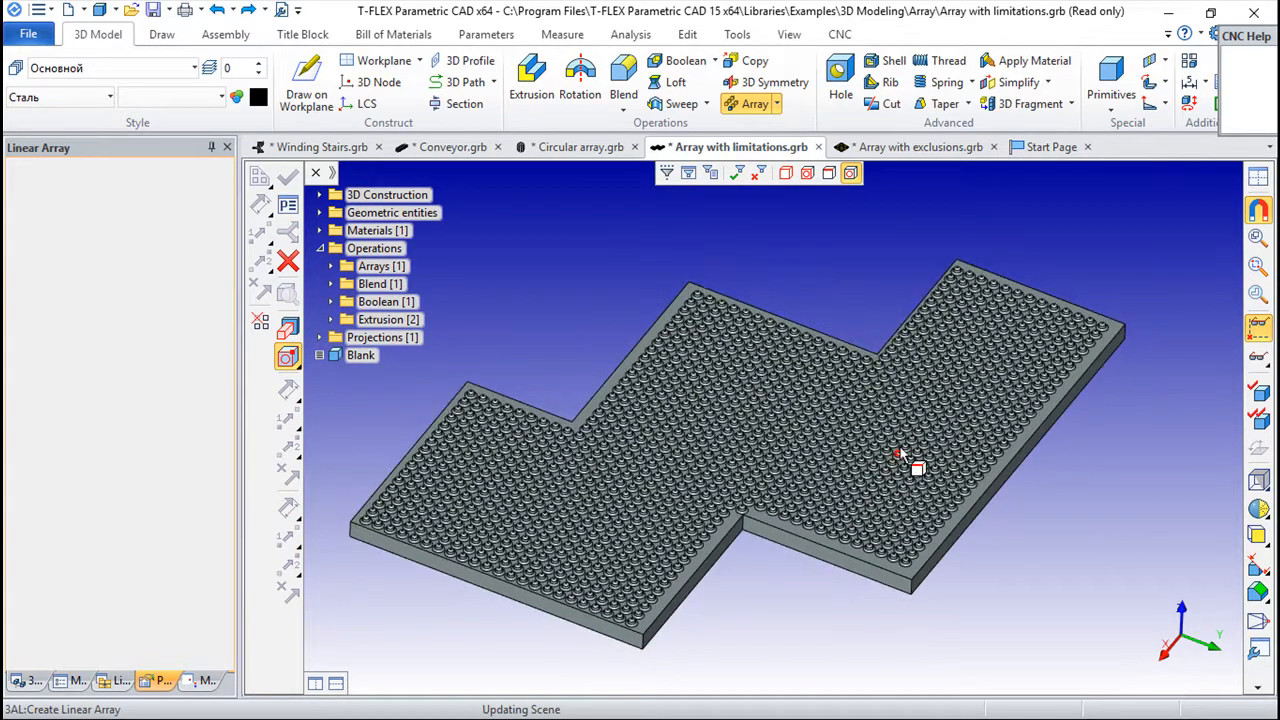
# Switch to the Circular array document and undo the existing stud array around the cylinder.
pyautogui.click(575, 147)
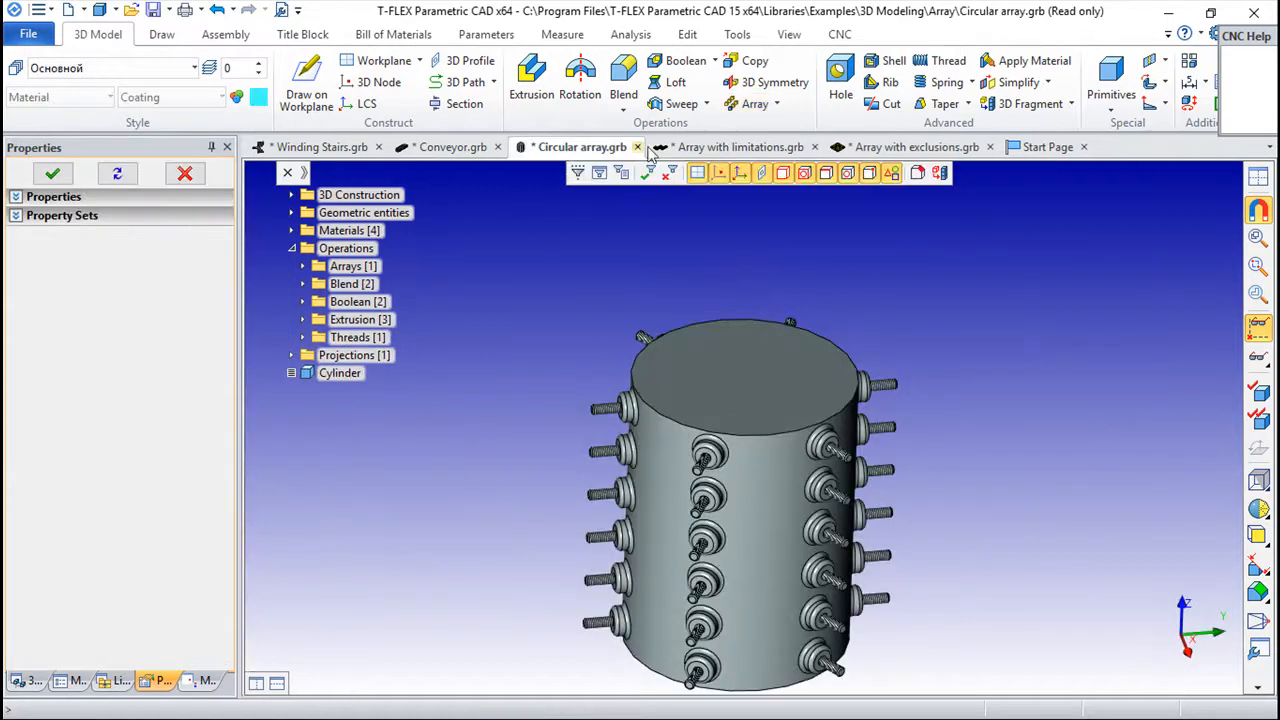
pyautogui.moveTo(887, 317); pyautogui.dragTo(951, 420, button='right')
pyautogui.moveTo(951, 420); pyautogui.dragTo(918, 412)
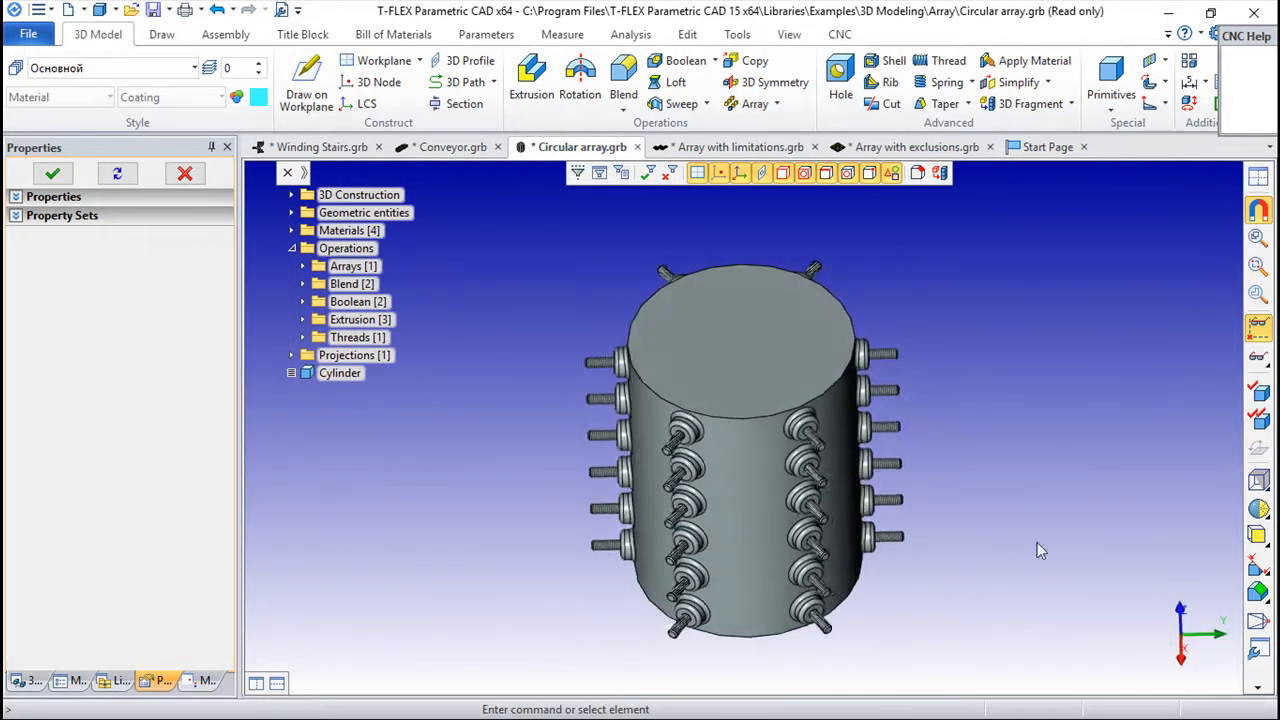
pyautogui.moveTo(1029, 492); pyautogui.dragTo(918, 565)
pyautogui.click(217, 11)
pyautogui.moveTo(740, 300); pyautogui.dragTo(940, 486)
pyautogui.scroll(3, 940, 488)
pyautogui.scroll(2, 939, 460)
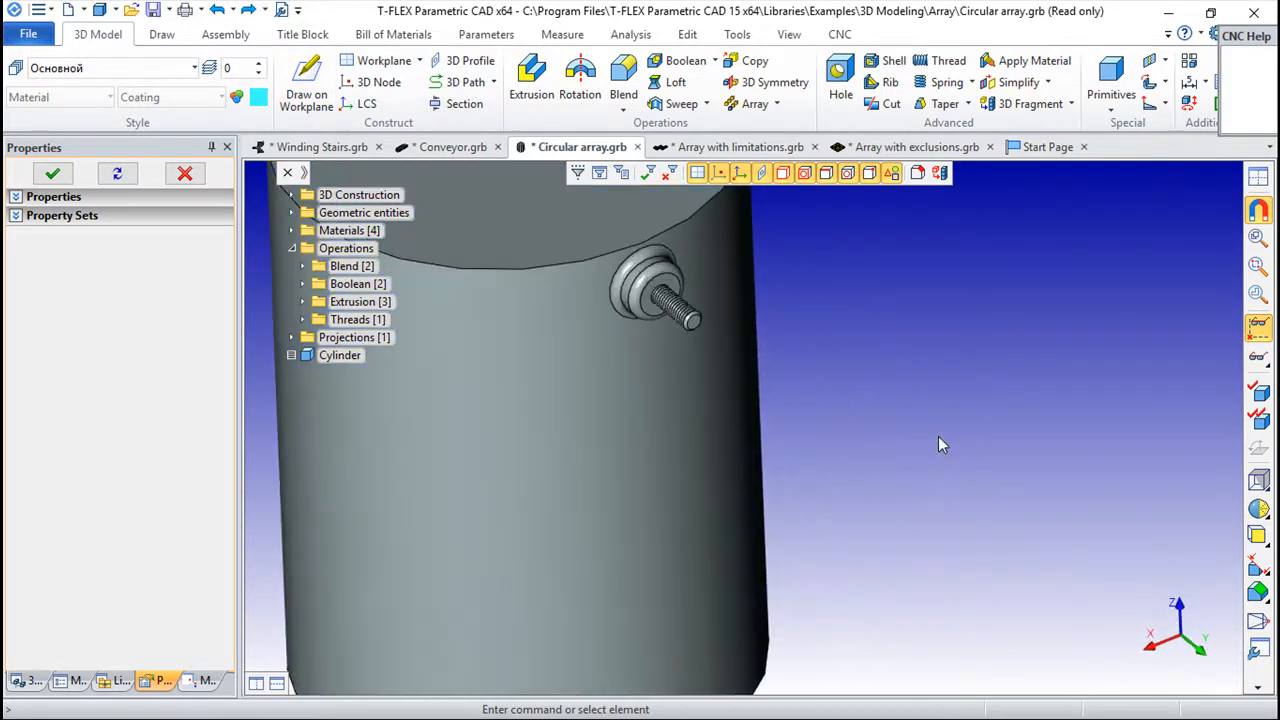
pyautogui.scroll(-2, 900, 350)
pyautogui.moveTo(900, 346); pyautogui.dragTo(847, 292)
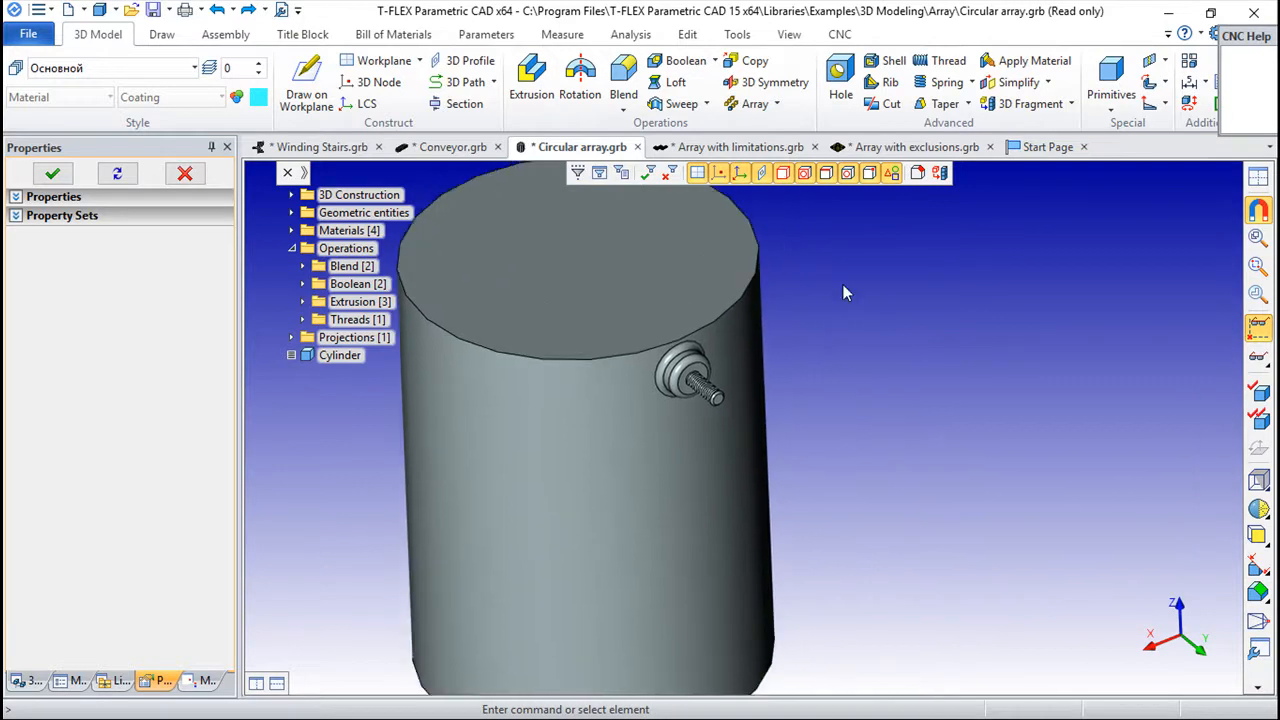
# Start a circular array of faces and select the stud's flange, blend, threaded shank and end faces.
pyautogui.click(776, 104)
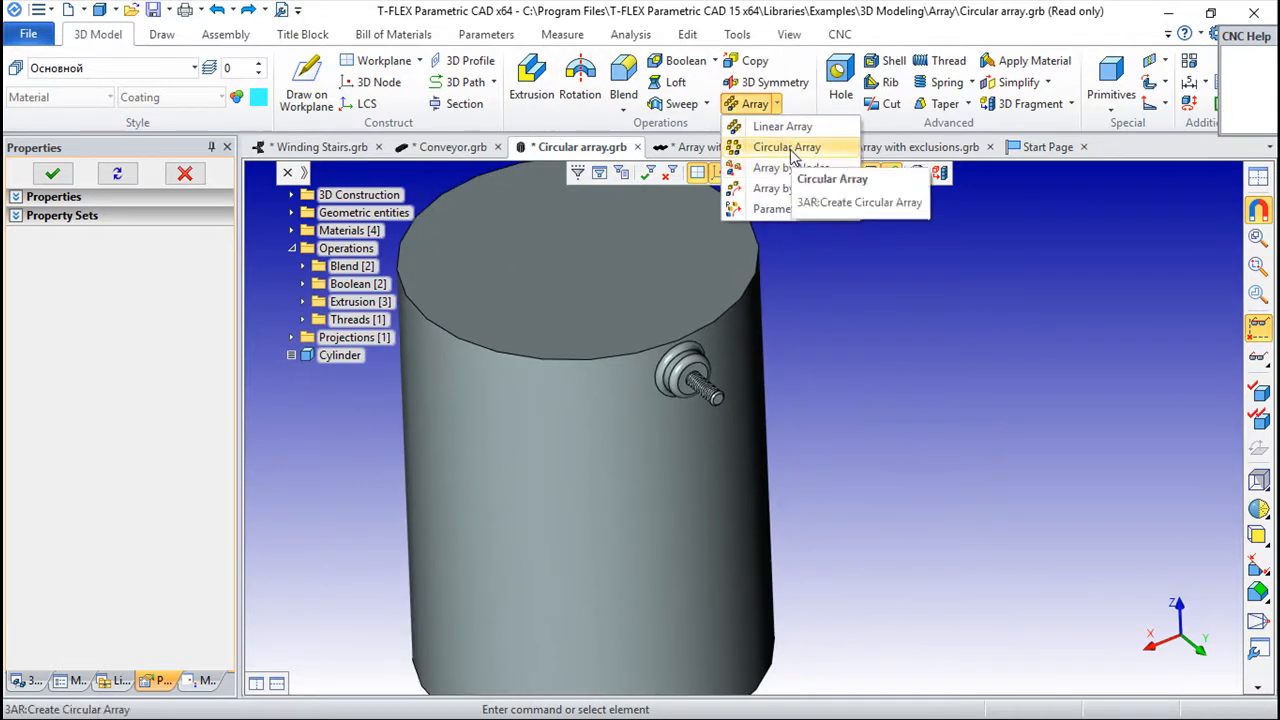
pyautogui.click(790, 148)
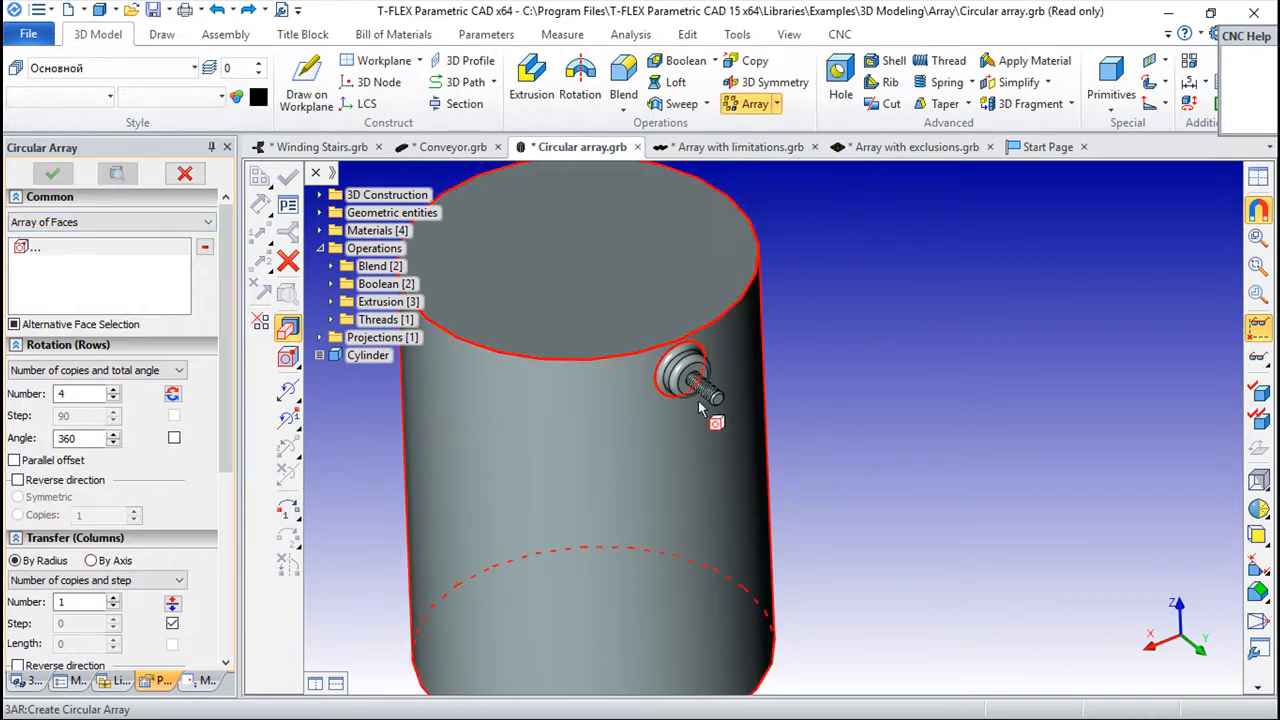
pyautogui.scroll(2, 682, 365)
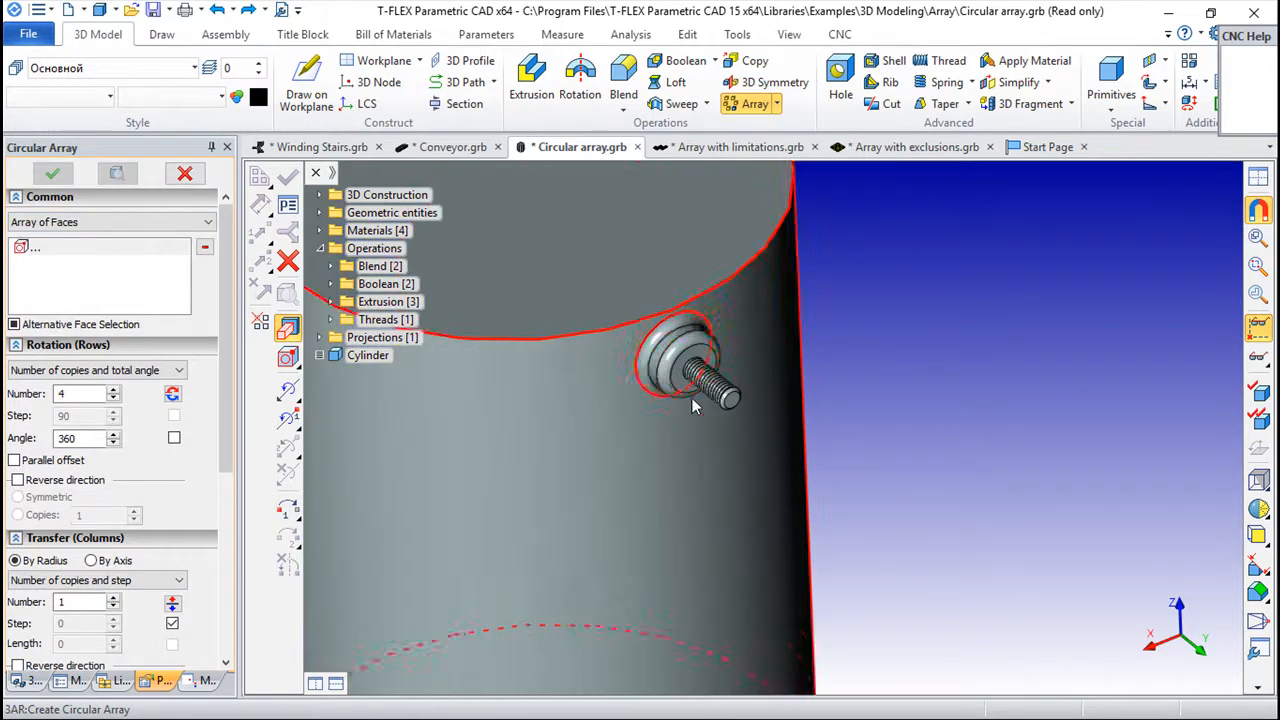
pyautogui.click(662, 345)
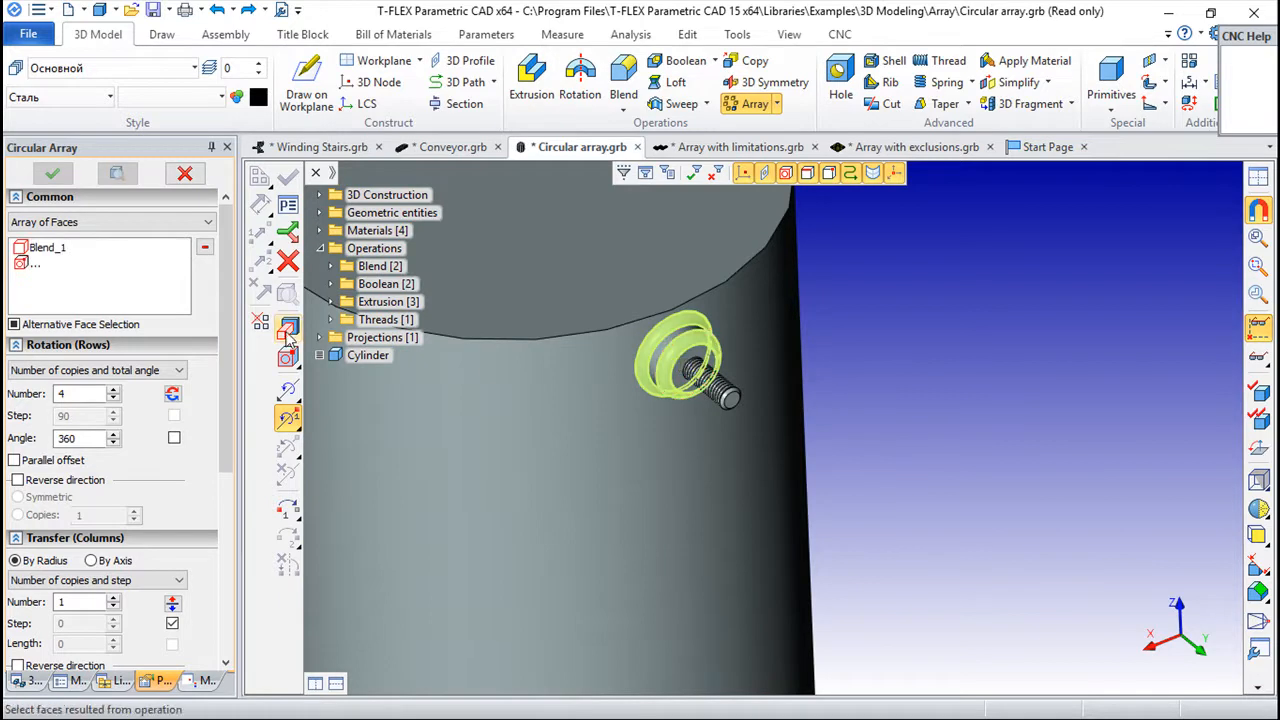
pyautogui.click(287, 330)
pyautogui.scroll(2, 641, 423)
pyautogui.click(710, 292)
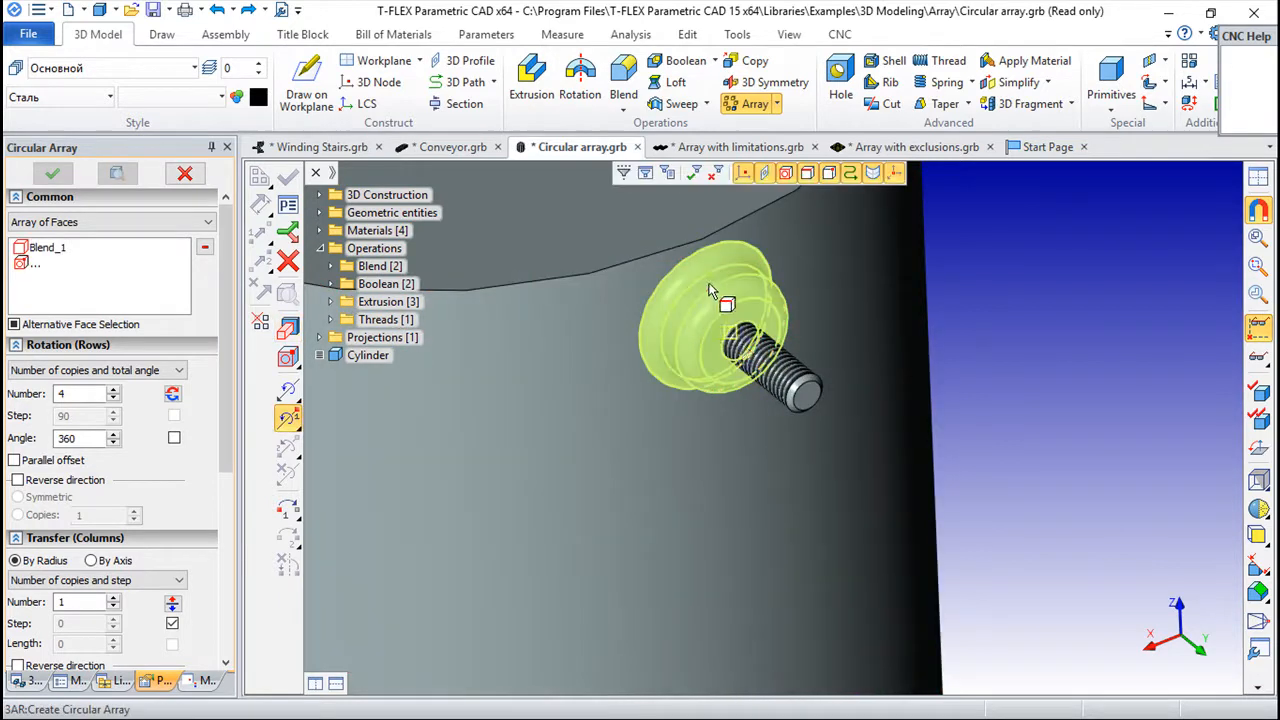
pyautogui.click(745, 352)
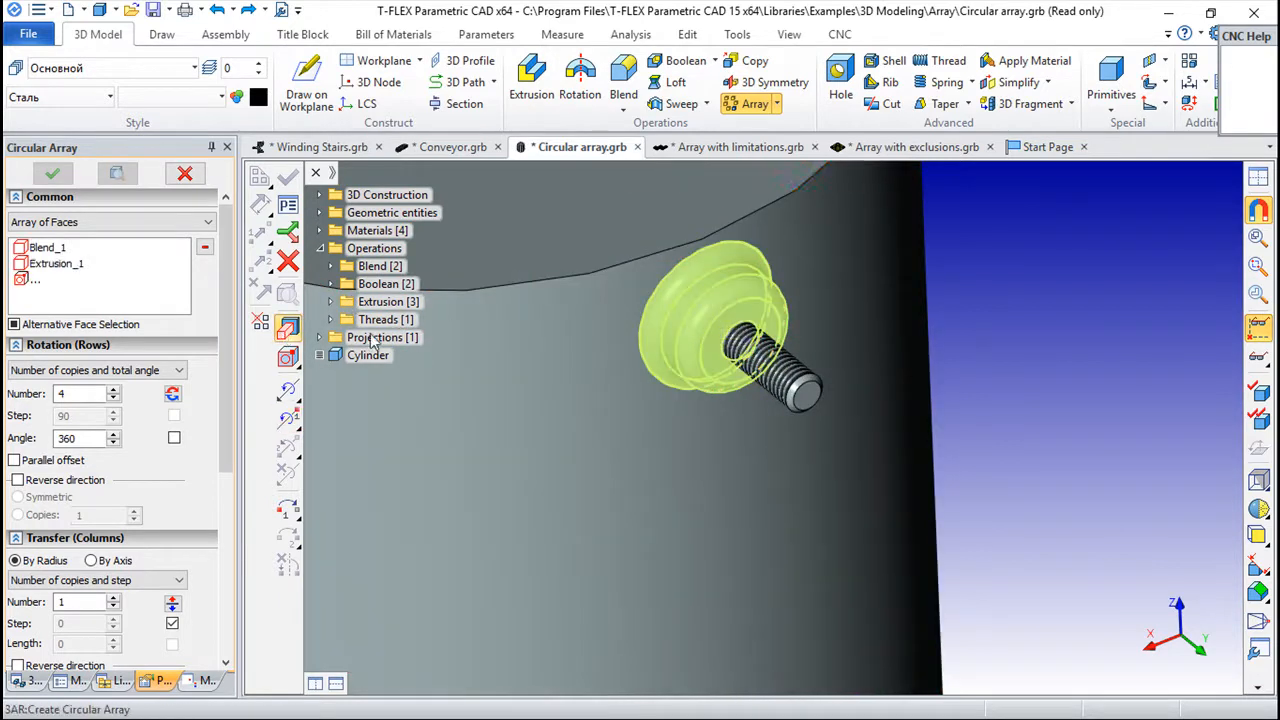
pyautogui.click(810, 398)
pyautogui.click(287, 327)
pyautogui.click(806, 378)
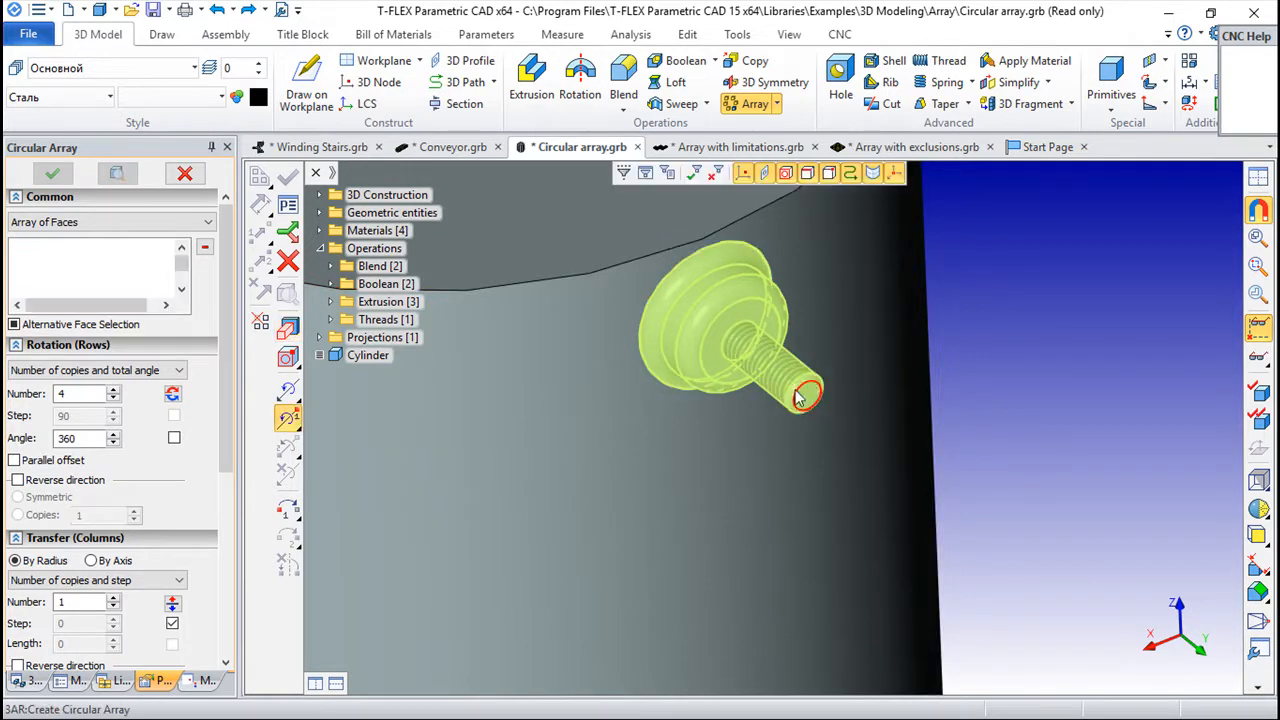
# Use the cylinder's side face as the rotation axis and set 10 copies over the total angle of 360.
pyautogui.scroll(-5, 676, 405)
pyautogui.moveTo(925, 440); pyautogui.dragTo(1086, 452)
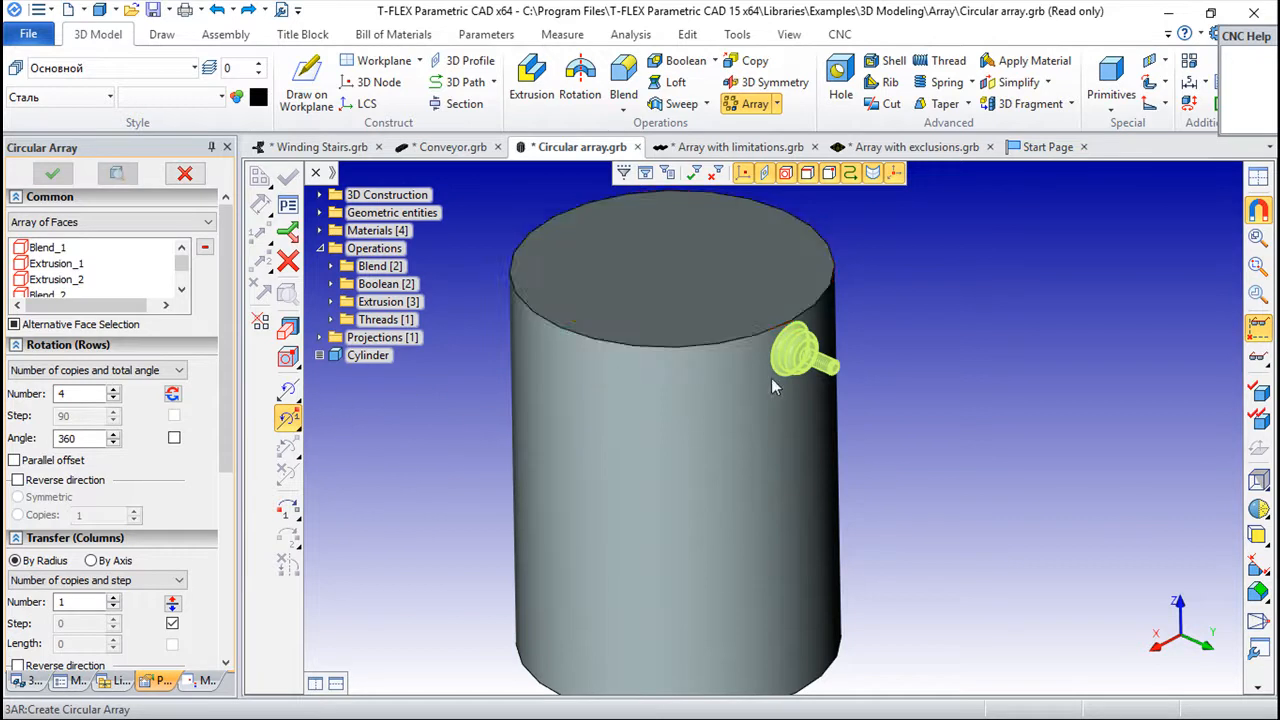
pyautogui.scroll(-3, 679, 425)
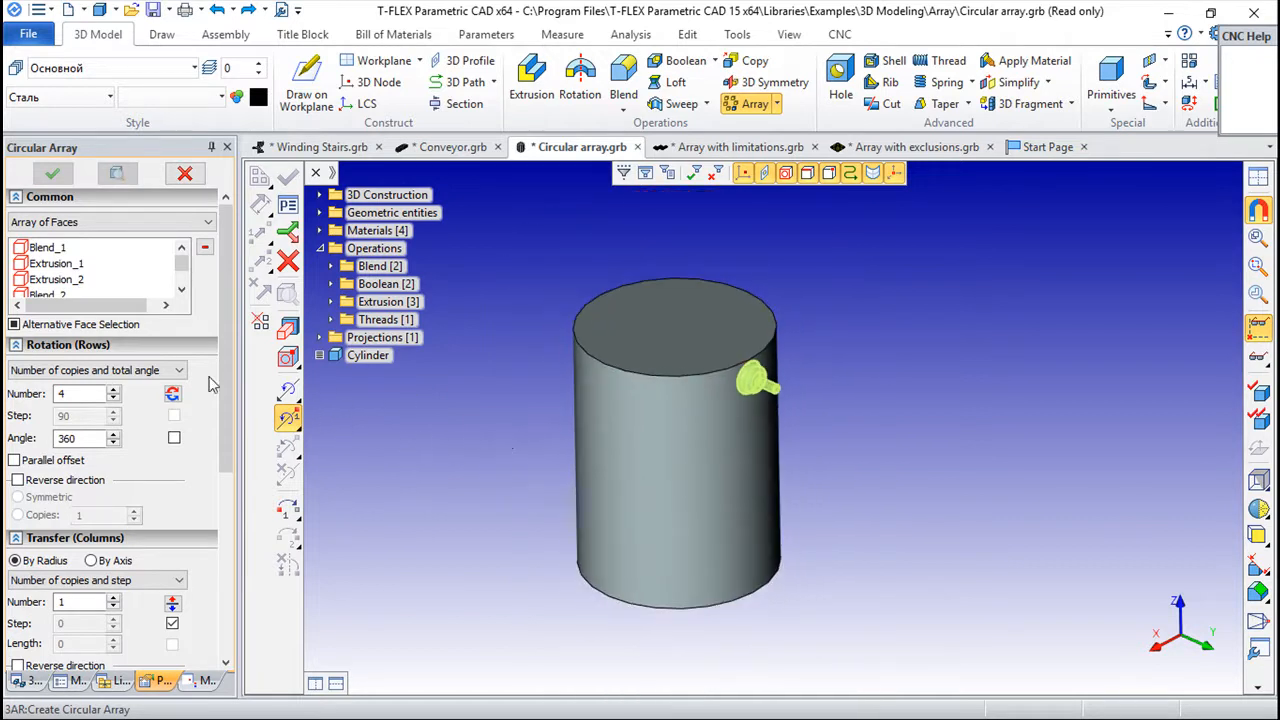
pyautogui.click(172, 393)
pyautogui.click(286, 392)
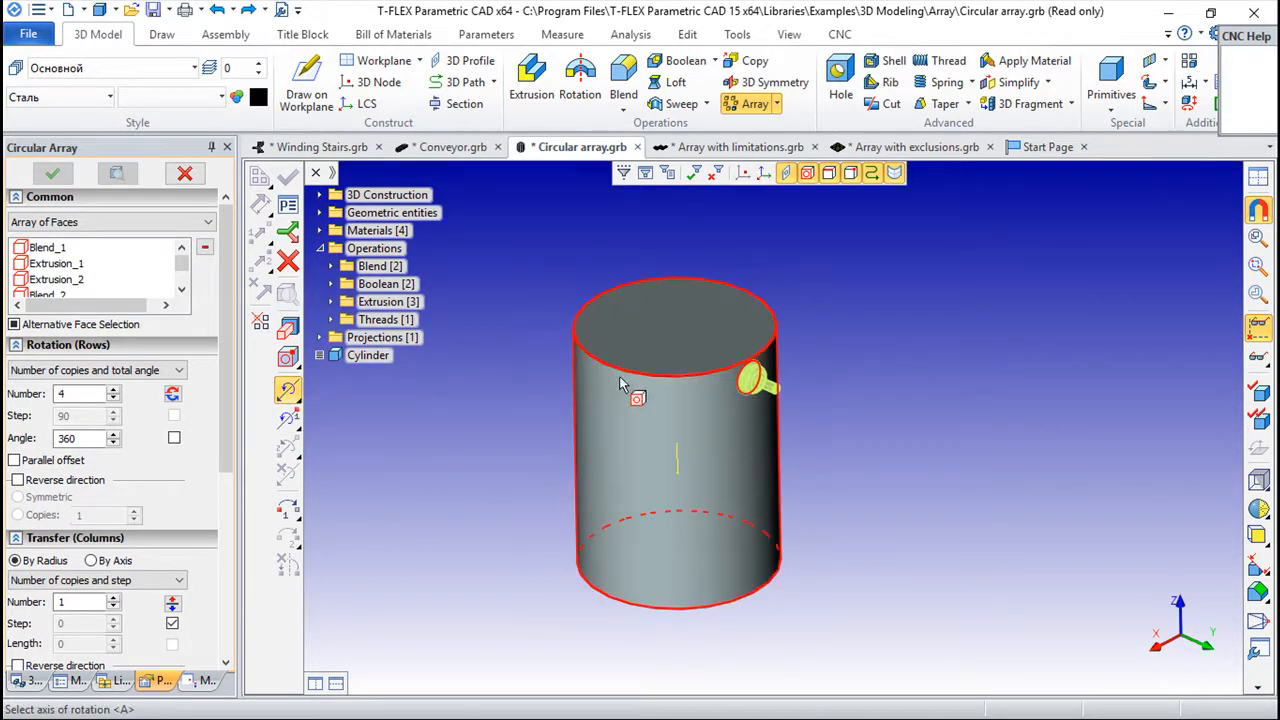
pyautogui.click(651, 425)
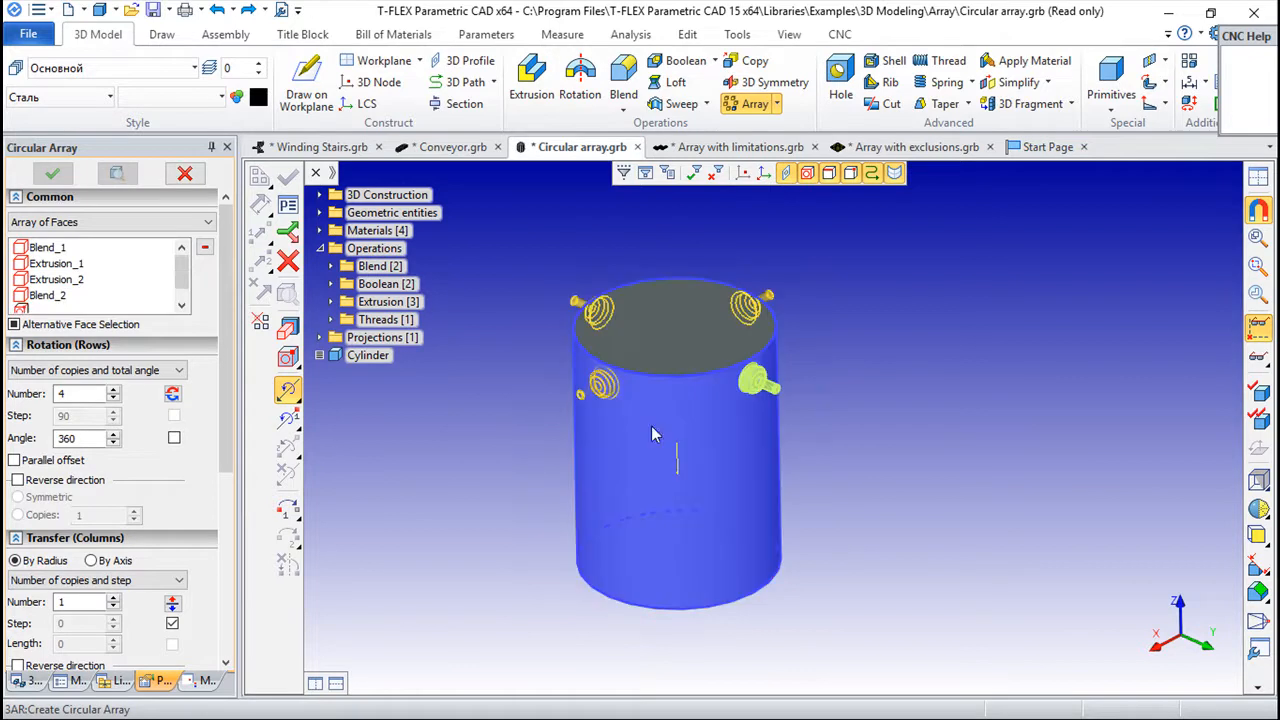
pyautogui.moveTo(651, 425); pyautogui.dragTo(692, 566, button='middle')
pyautogui.scroll(3, 728, 483)
pyautogui.scroll(-1, 728, 483)
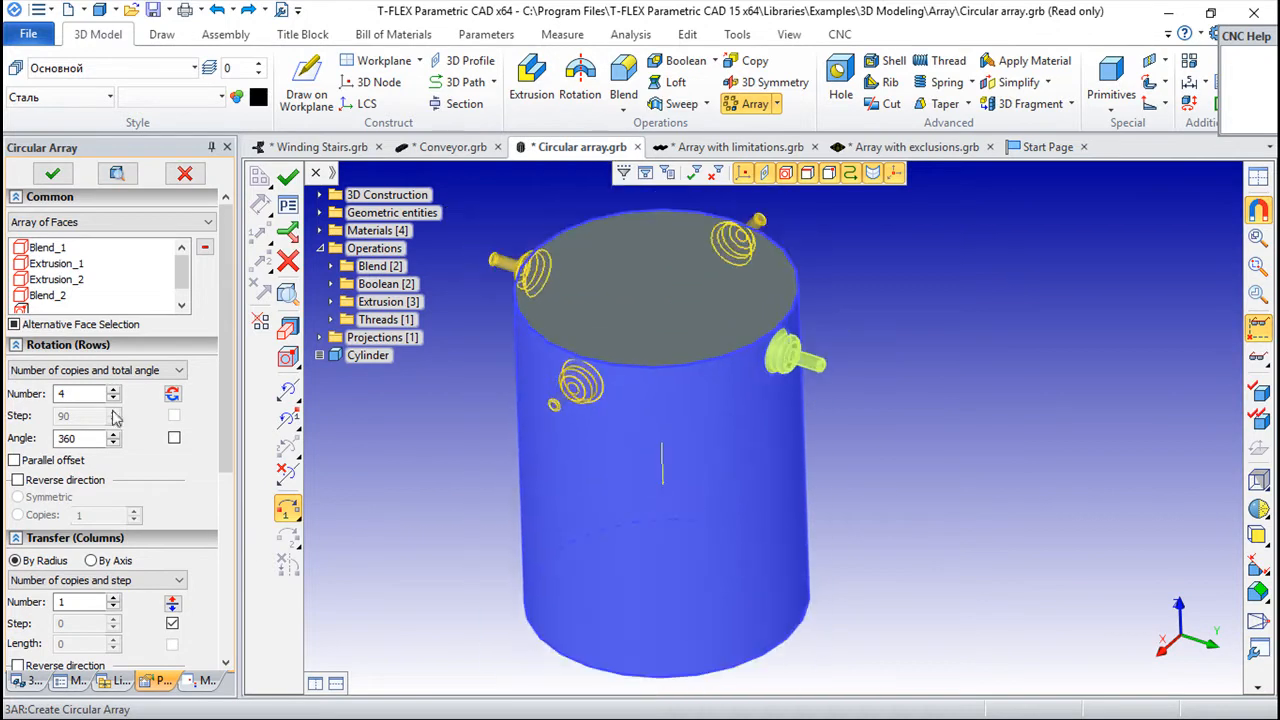
pyautogui.moveTo(74, 393); pyautogui.dragTo(6, 376)
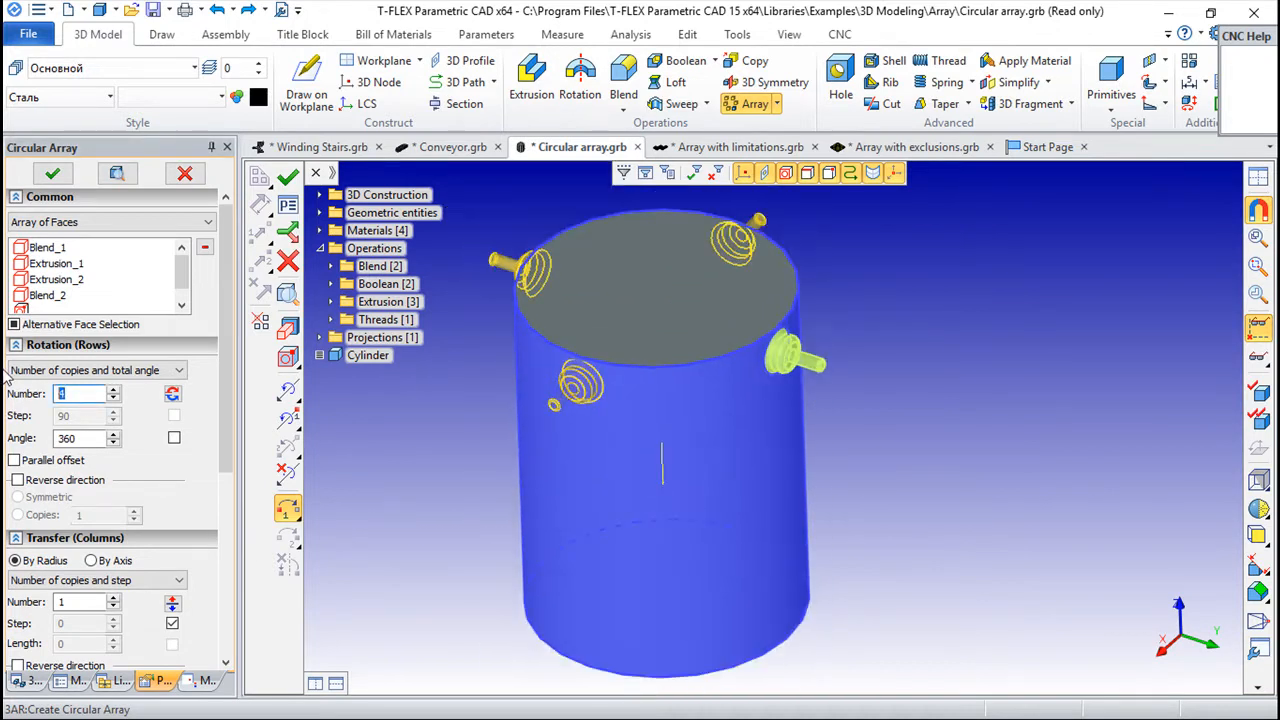
pyautogui.write('10')
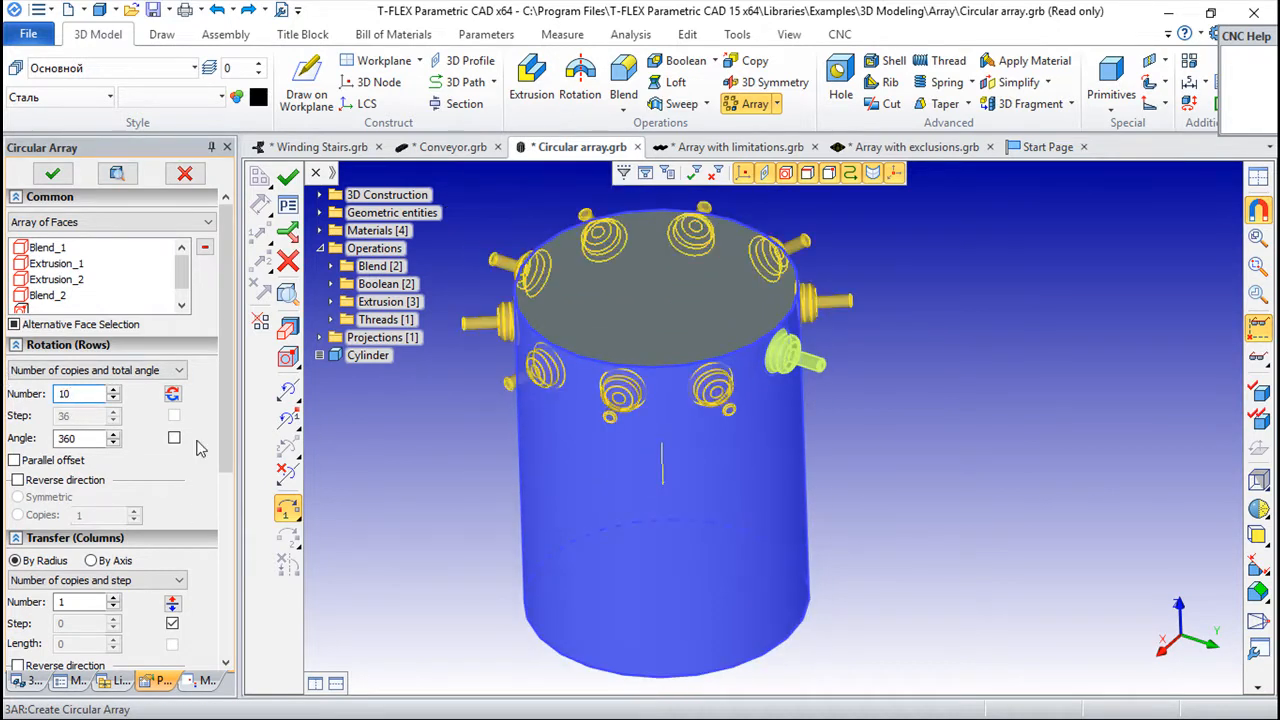
# Transfer the studs by axis with 6 copies at a manual step of 38, and create the circular array.
pyautogui.moveTo(223, 447); pyautogui.dragTo(225, 531)
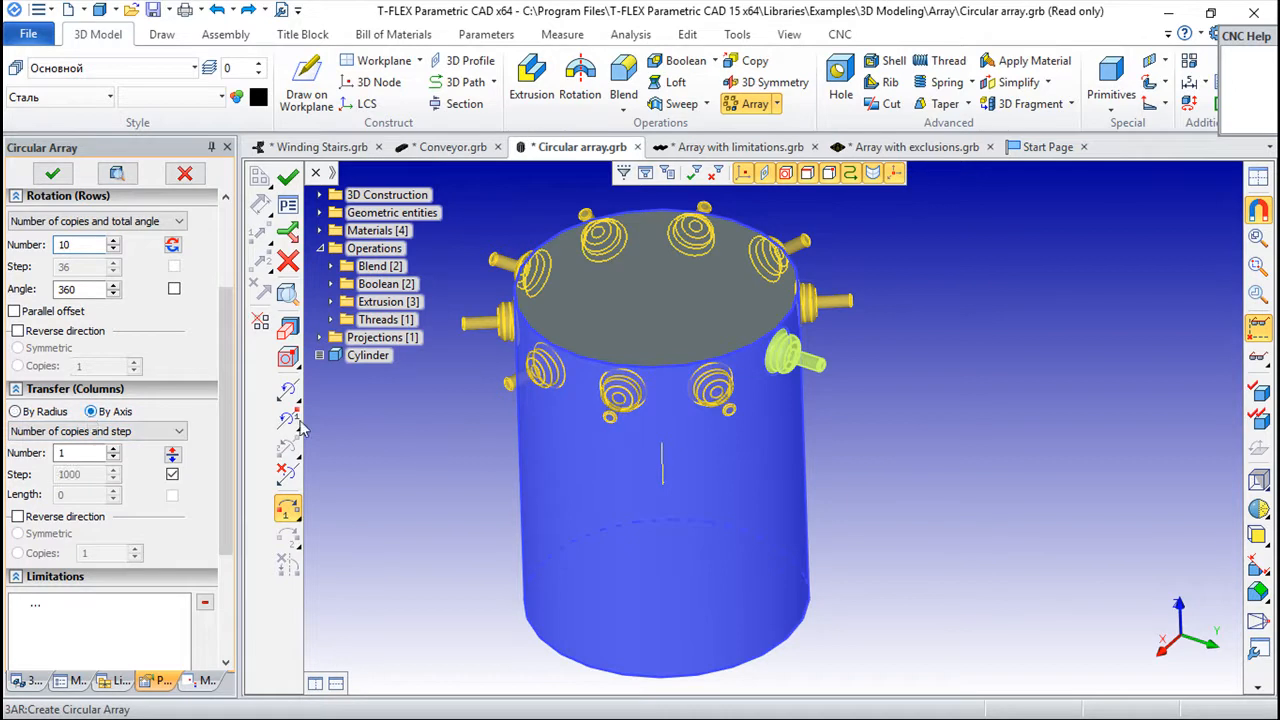
pyautogui.doubleClick(64, 453)
pyautogui.write('6')
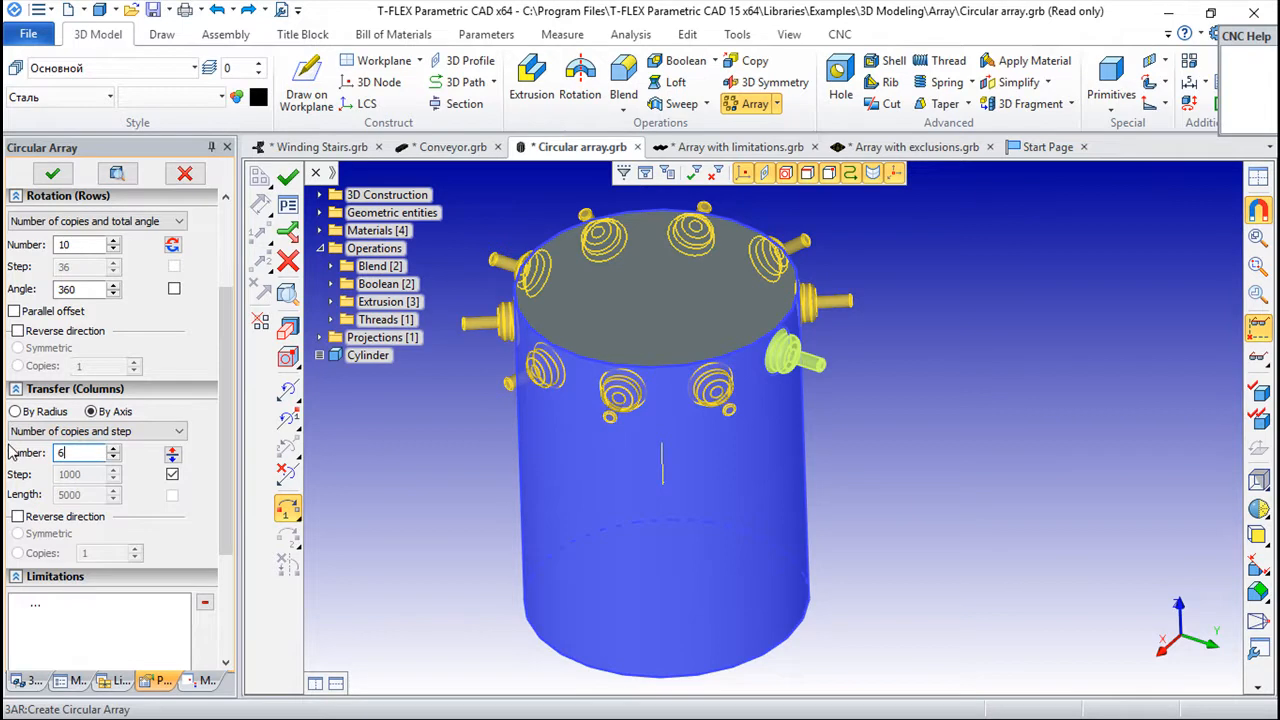
pyautogui.click(172, 476)
pyautogui.doubleClick(90, 472)
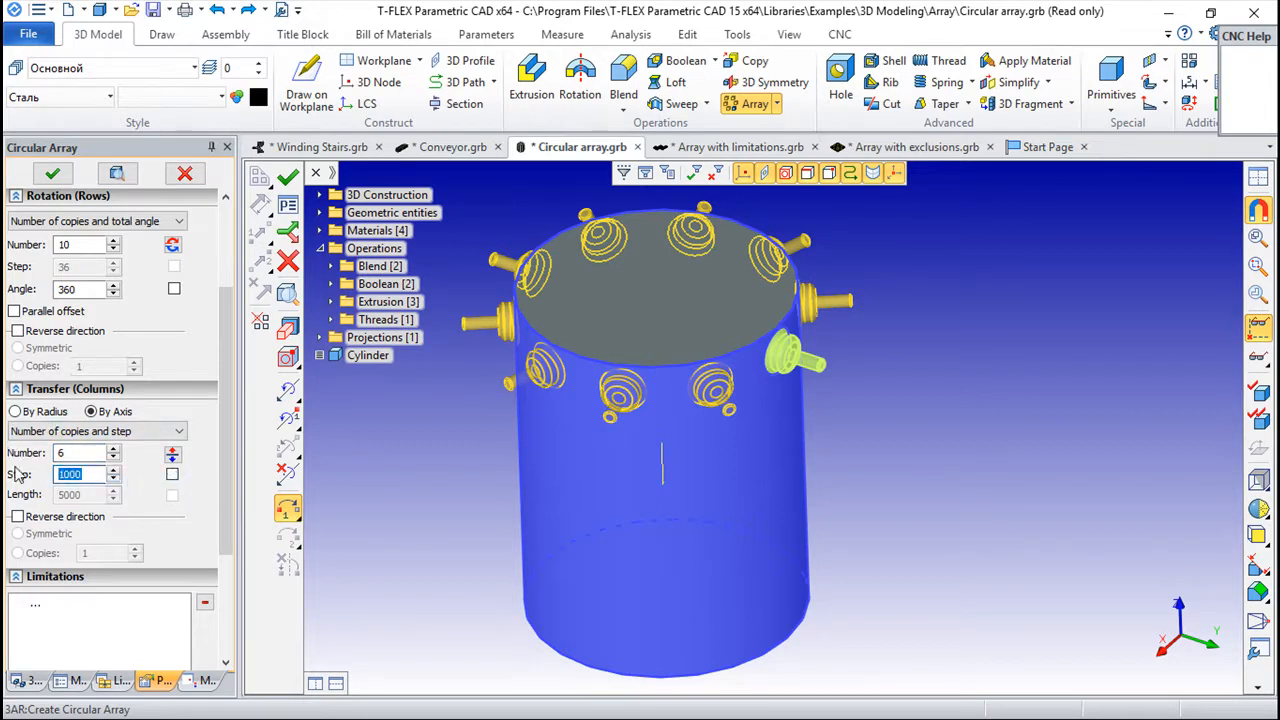
pyautogui.write('38')
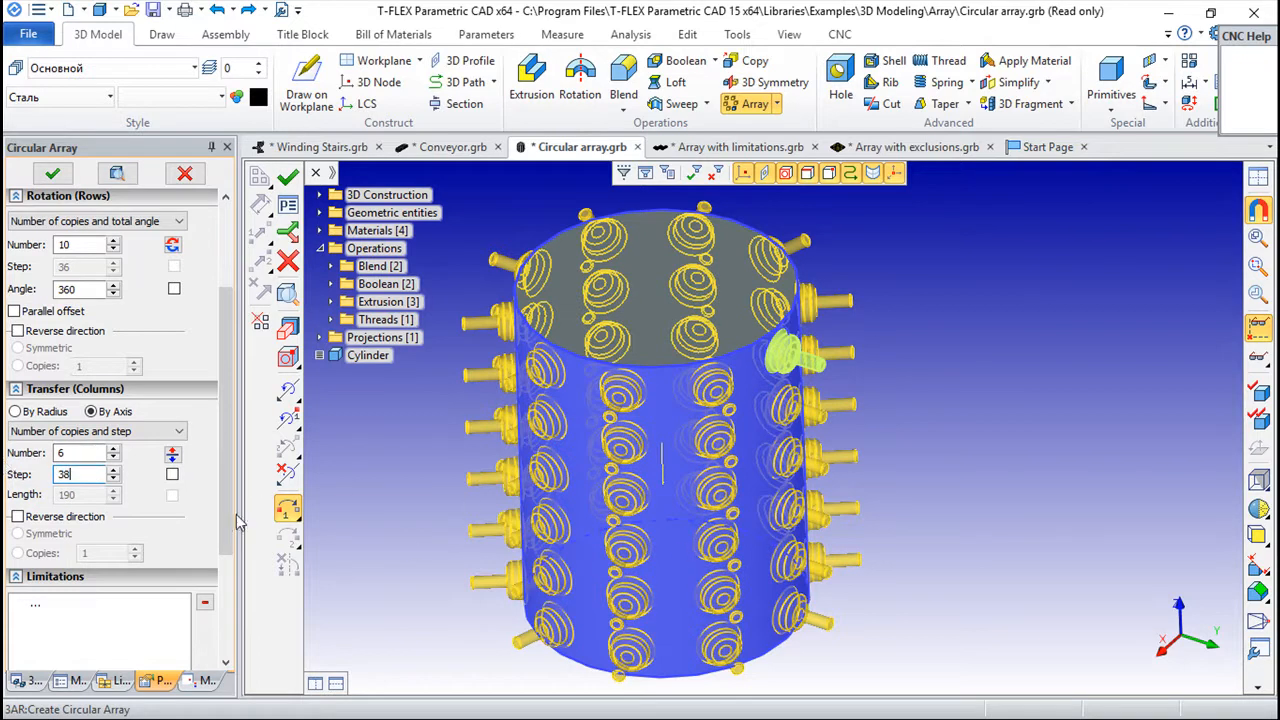
pyautogui.click(288, 177)
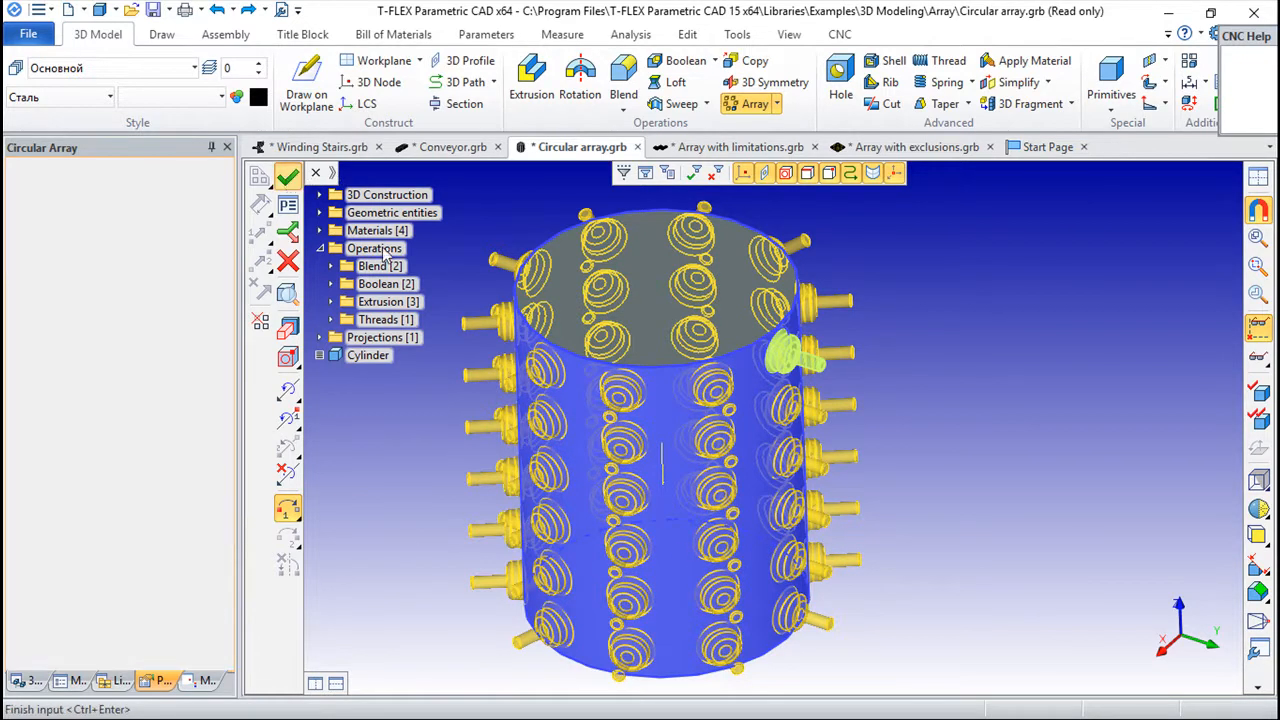
pyautogui.moveTo(752, 592); pyautogui.dragTo(852, 400)
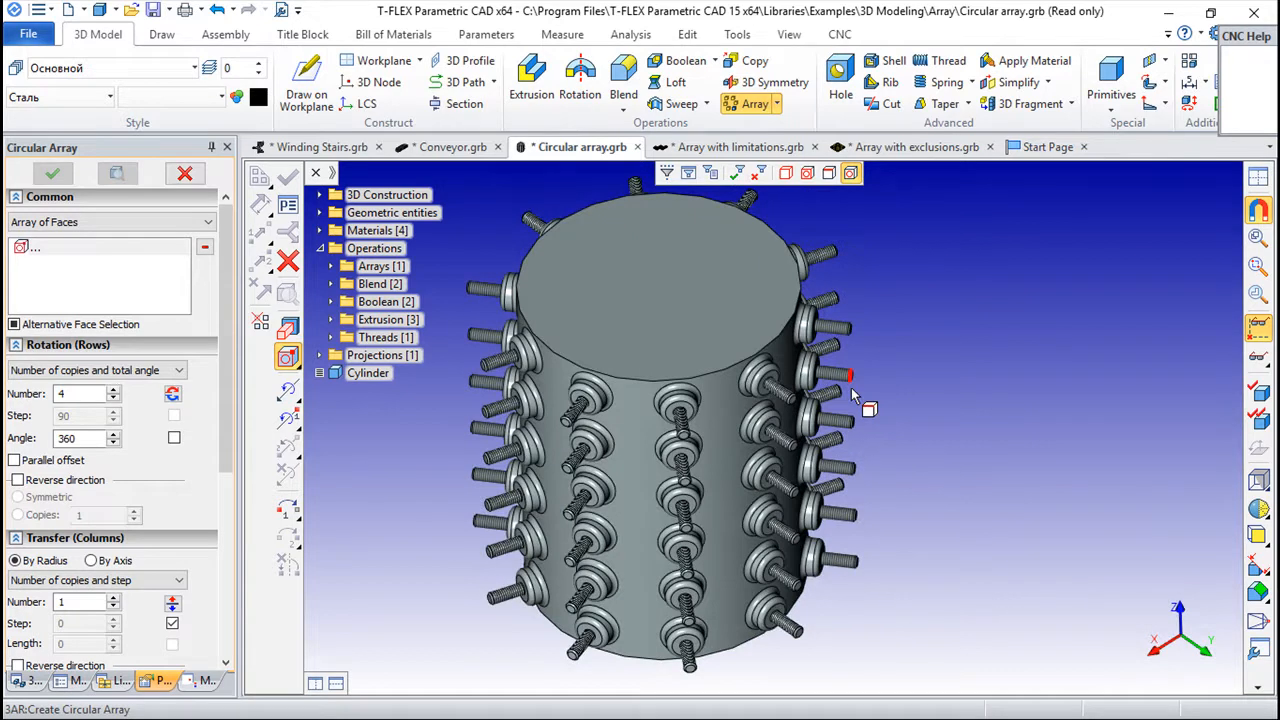
# Switch to the Conveyor document.
pyautogui.click(440, 148)
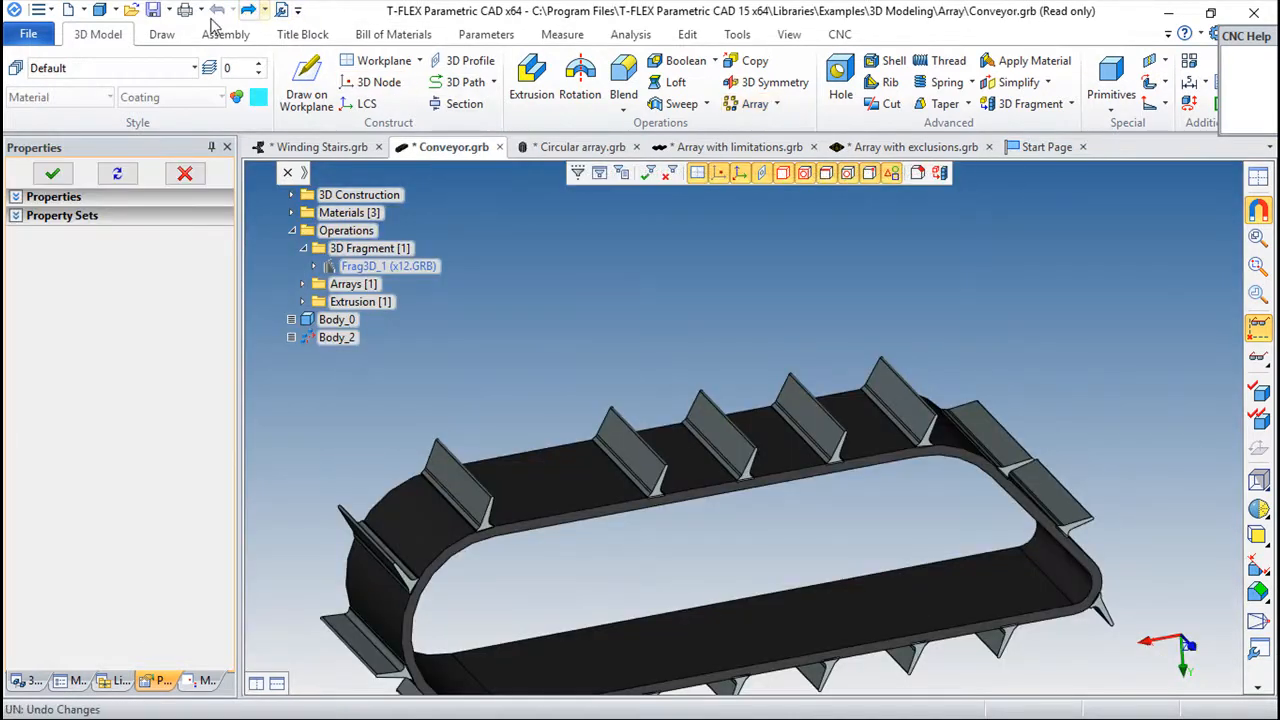
pyautogui.moveTo(391, 323); pyautogui.dragTo(624, 325, button='middle')
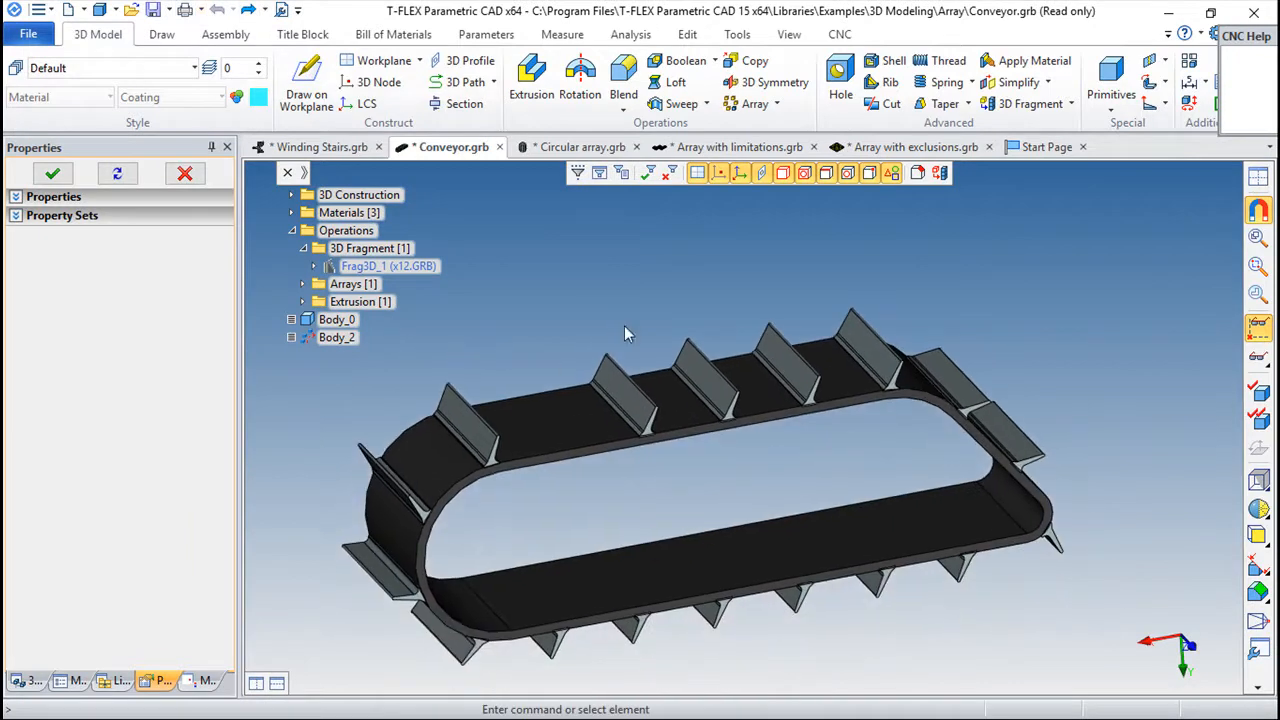
pyautogui.rightClick(426, 266)
pyautogui.click(492, 364)
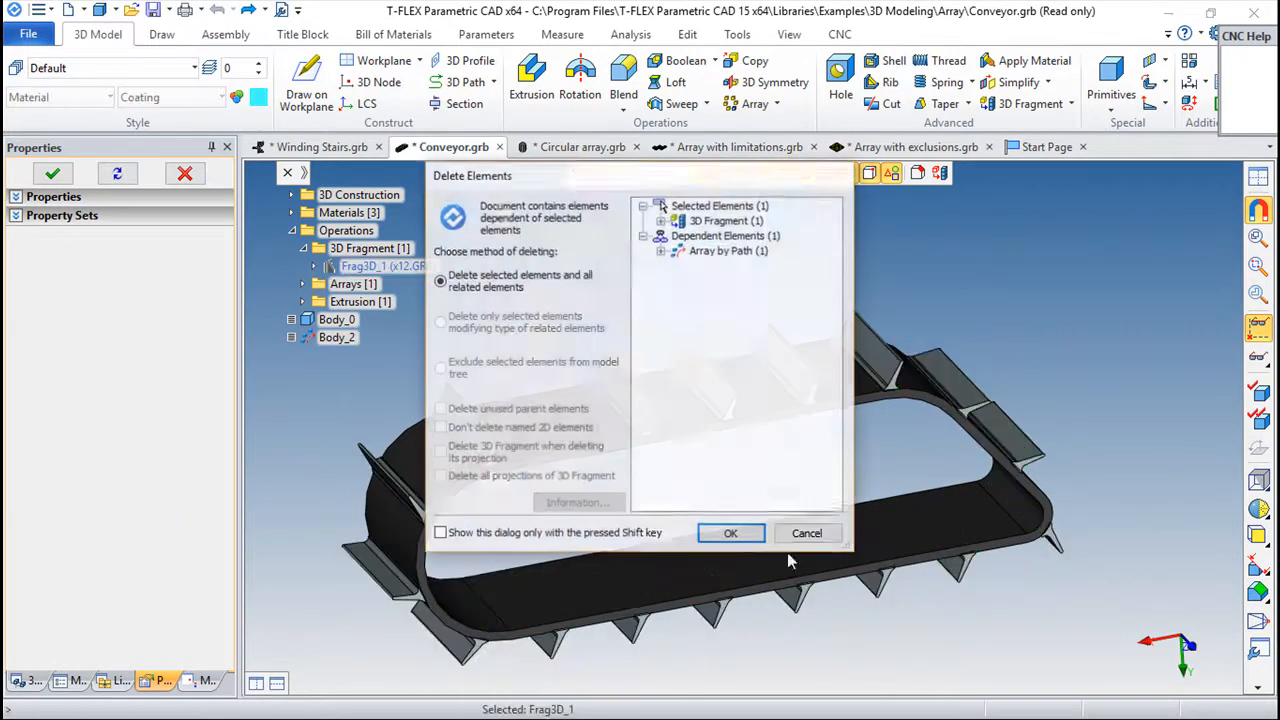
pyautogui.click(724, 535)
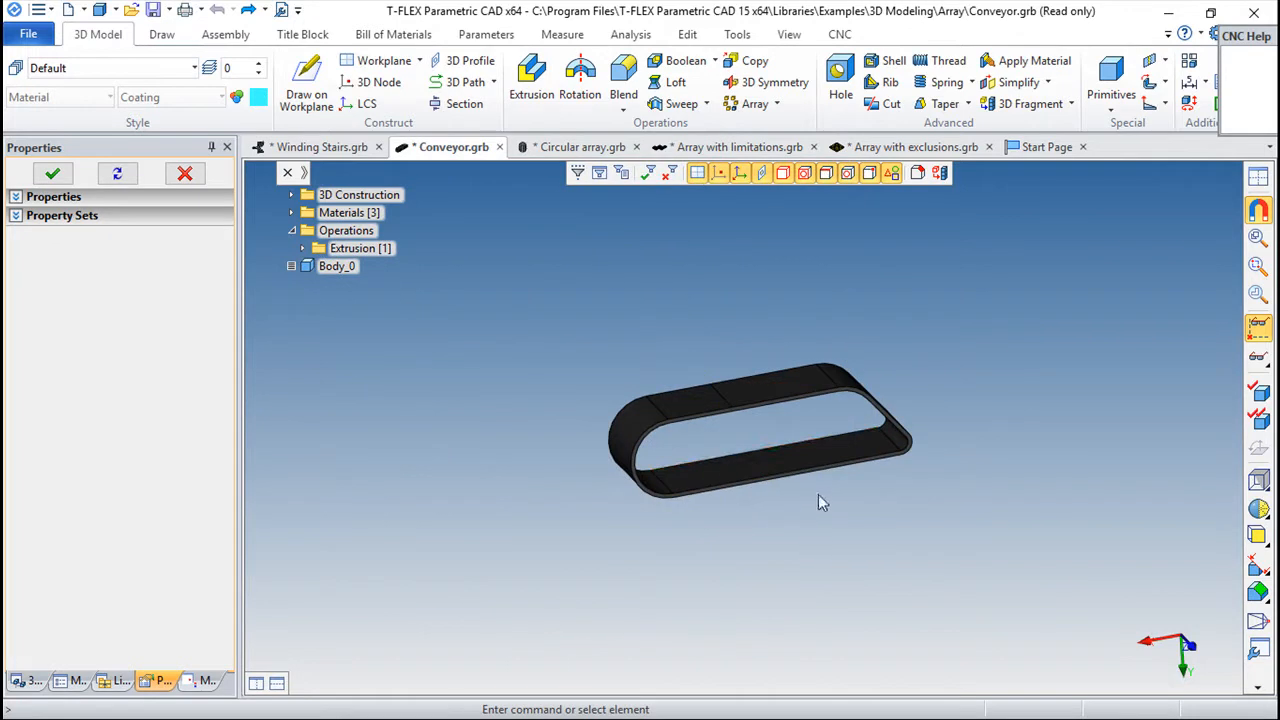
pyautogui.click(216, 9)
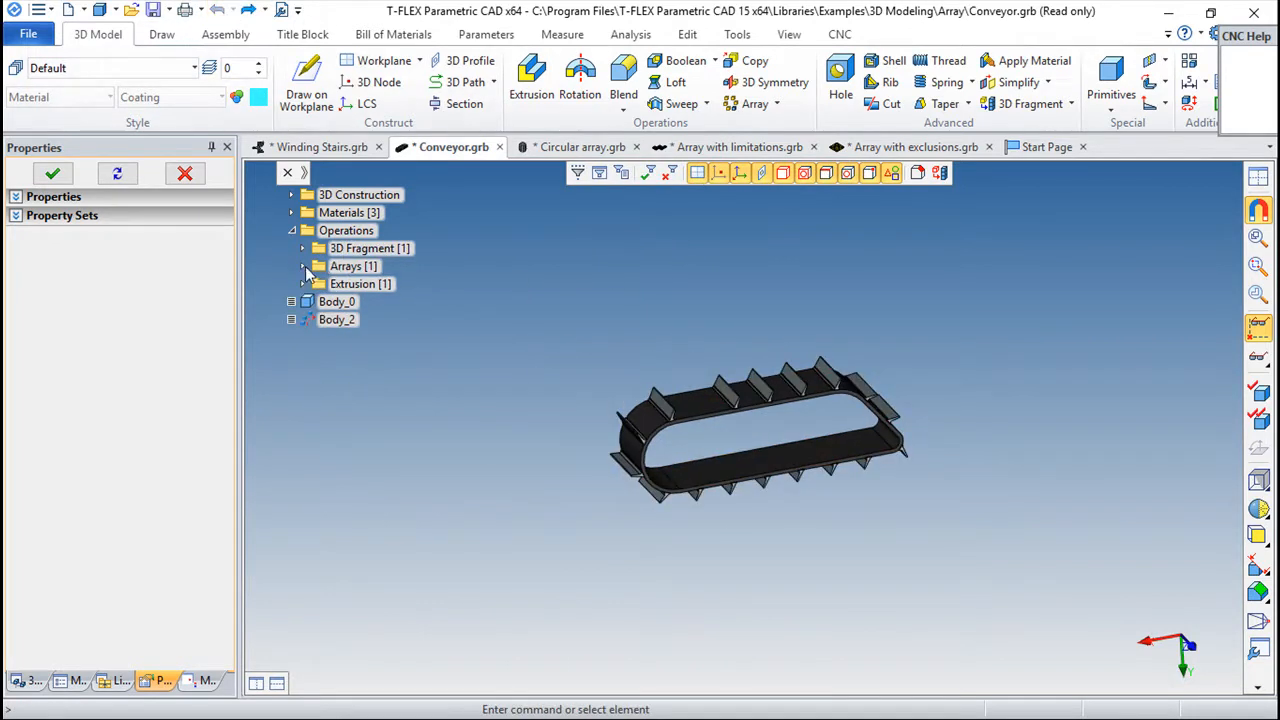
# Delete the existing path array of blades from the conveyor belt, leaving the source 3D fragment in place.
pyautogui.click(303, 266)
pyautogui.rightClick(390, 284)
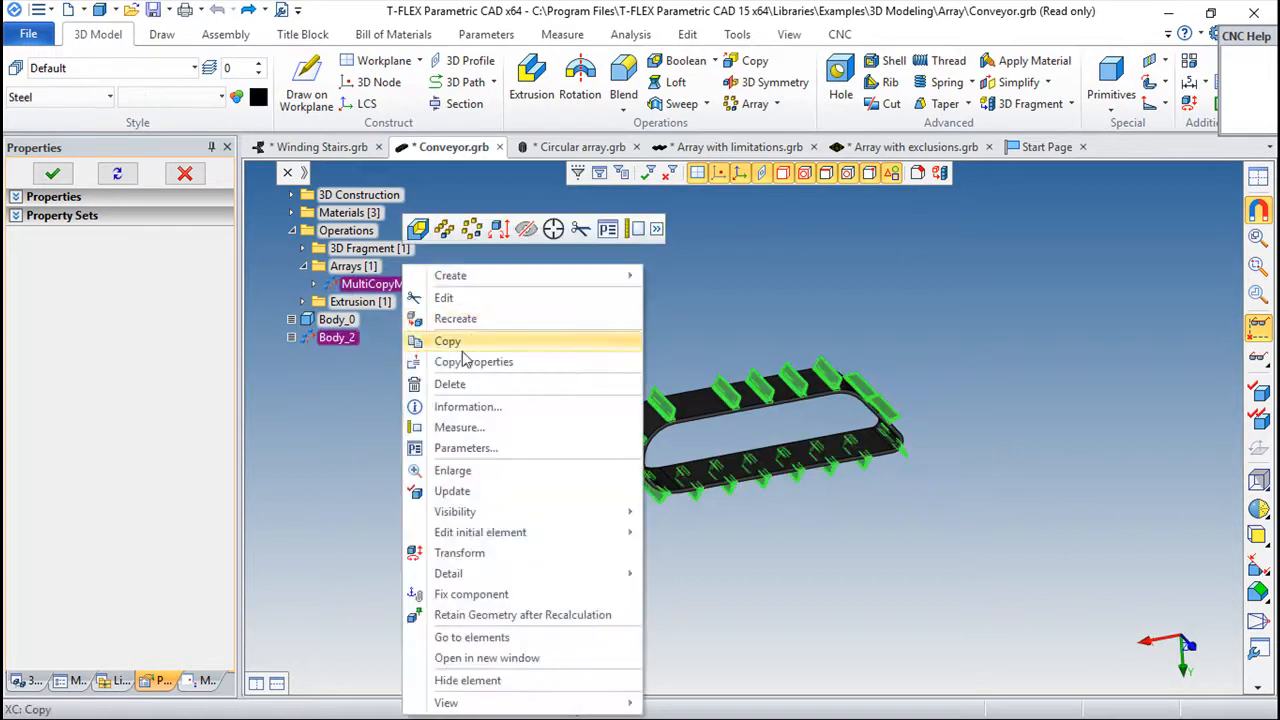
pyautogui.click(470, 386)
pyautogui.scroll(3, 635, 443)
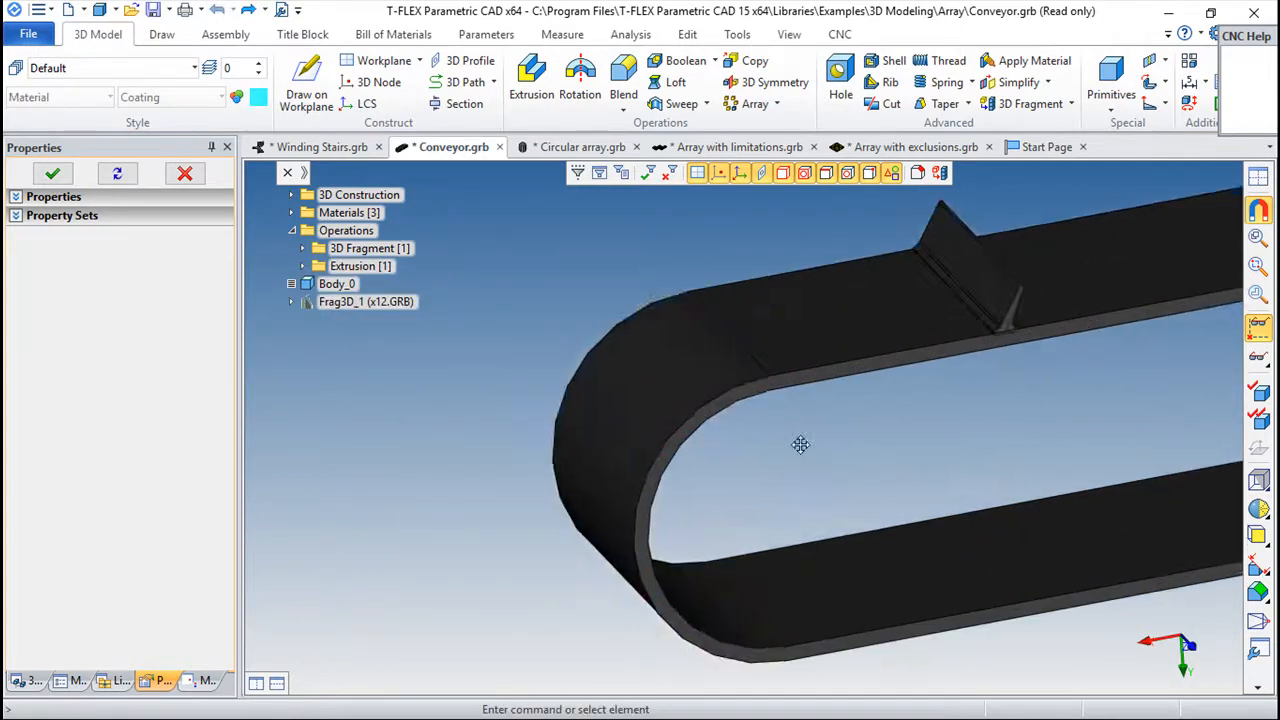
pyautogui.moveTo(890, 440); pyautogui.dragTo(621, 504, button='middle')
pyautogui.scroll(-1, 621, 504)
pyautogui.moveTo(717, 503); pyautogui.dragTo(845, 450)
# Start an array by path, set its type to Array of Bodies, and select the blade fragment as the source body.
pyautogui.click(777, 104)
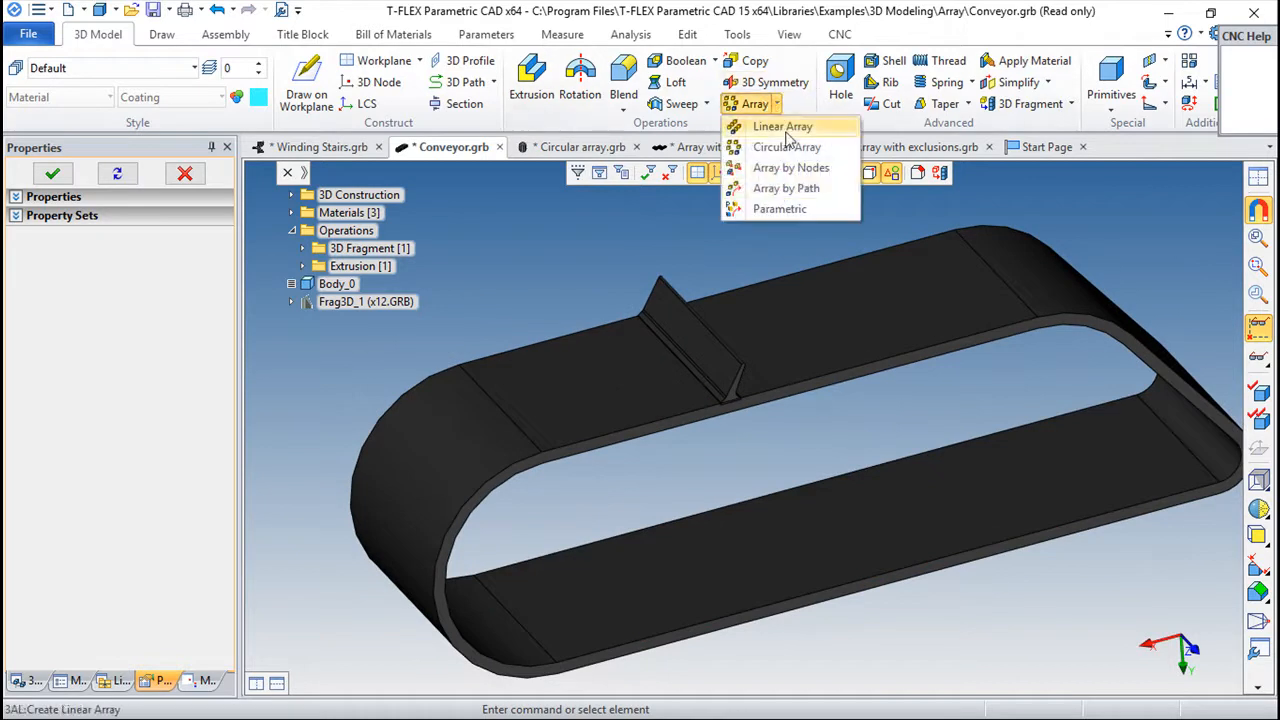
pyautogui.click(790, 188)
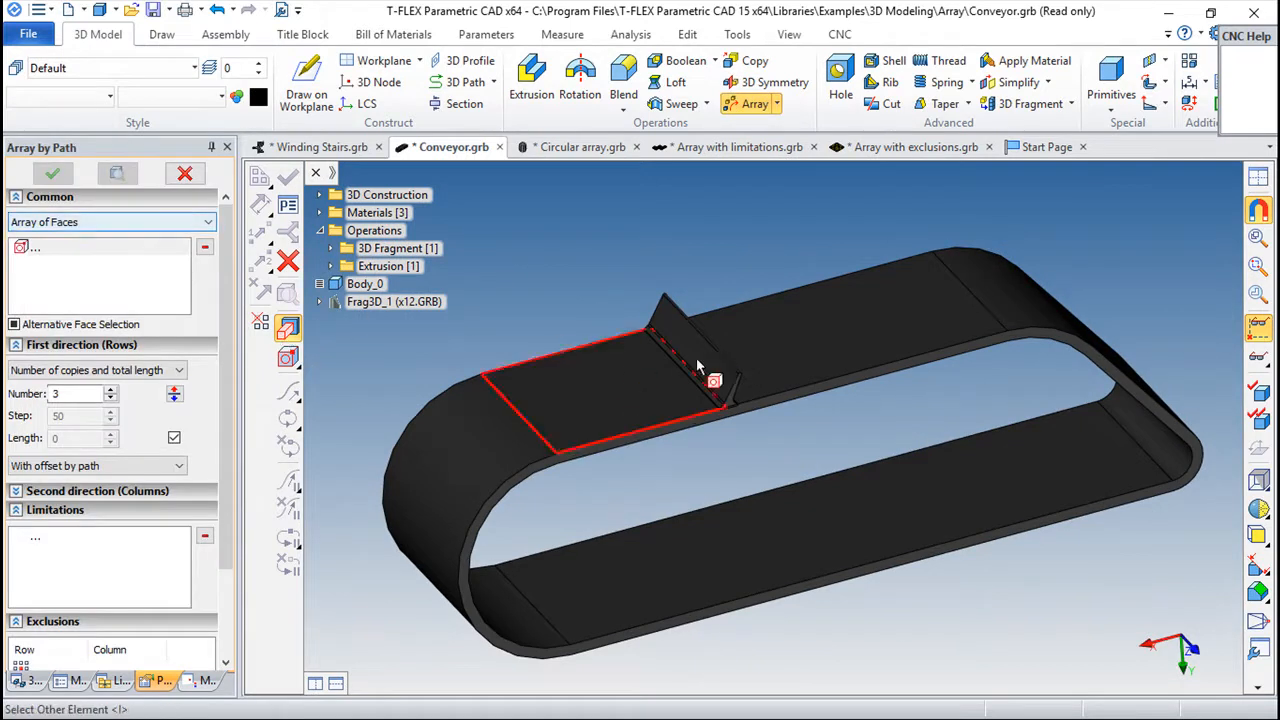
pyautogui.click(189, 222)
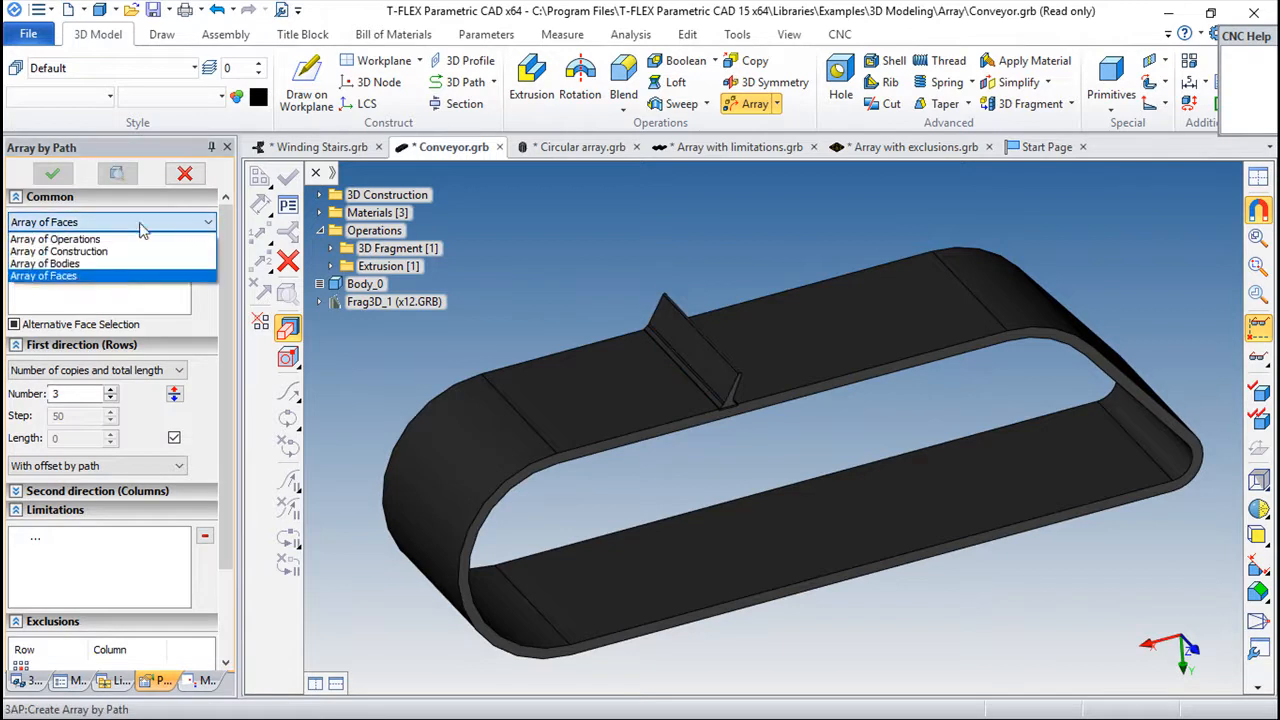
pyautogui.click(57, 264)
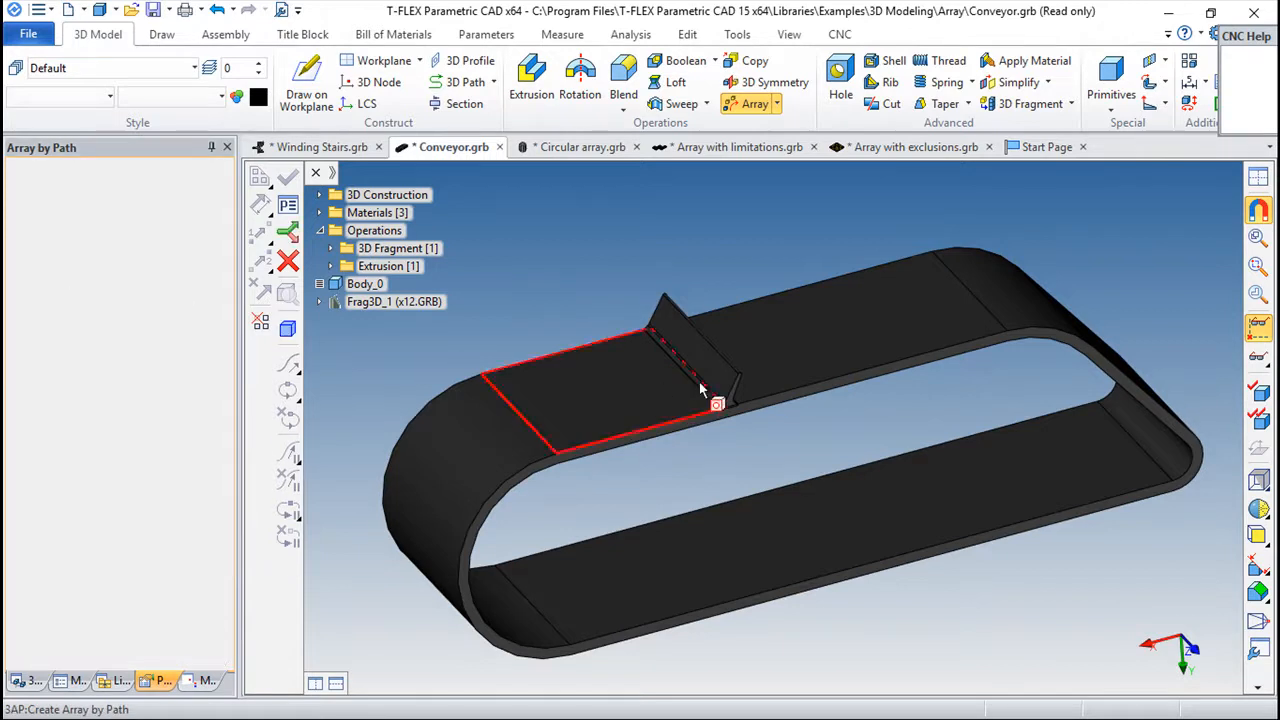
pyautogui.click(718, 385)
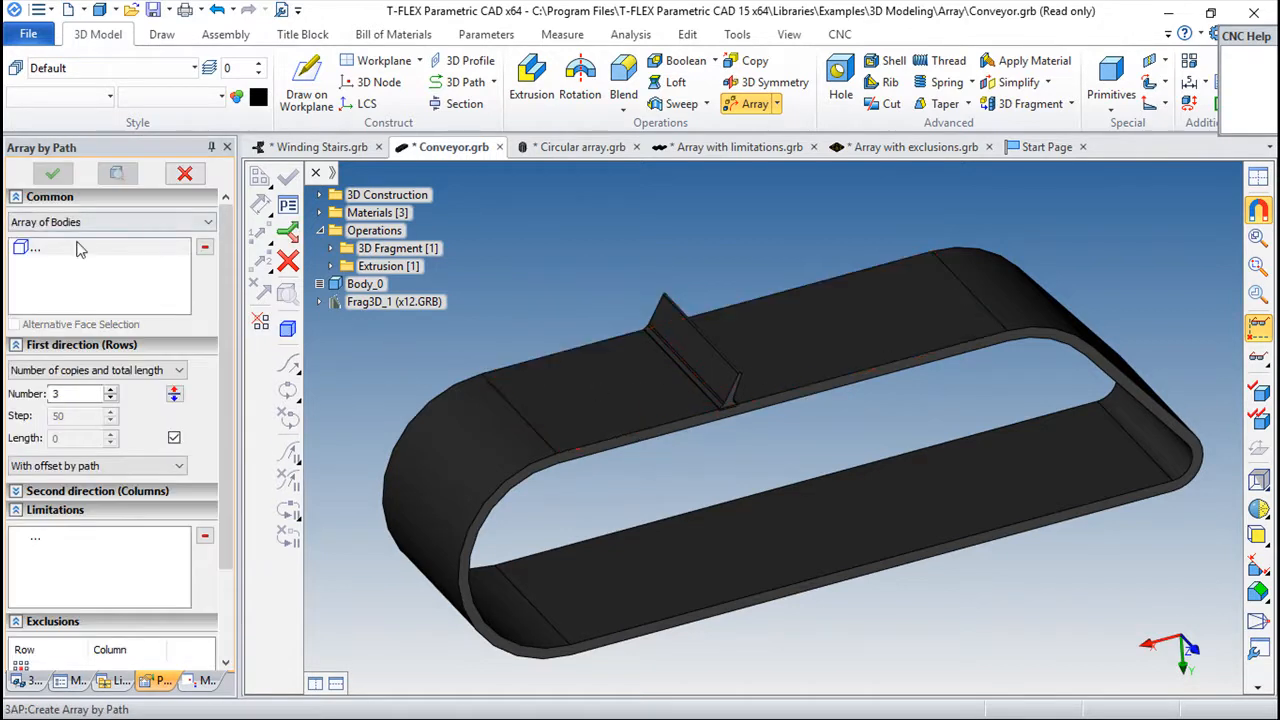
pyautogui.click(192, 224)
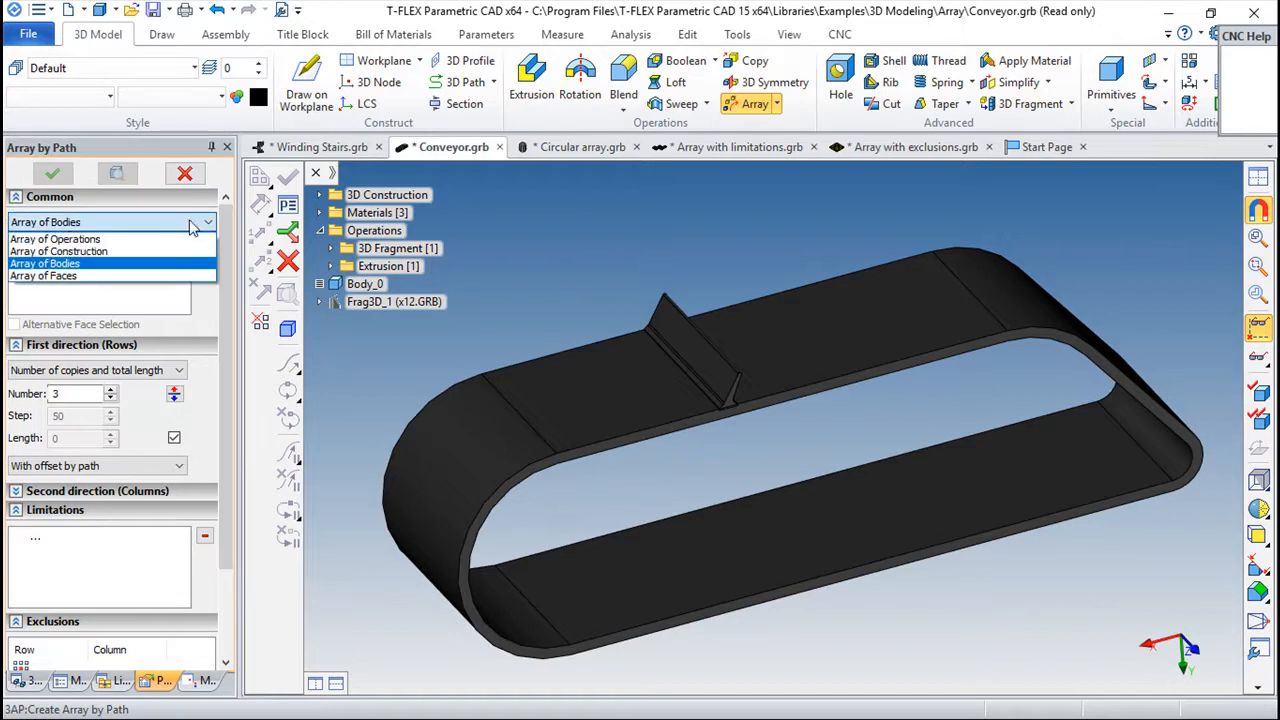
pyautogui.click(58, 264)
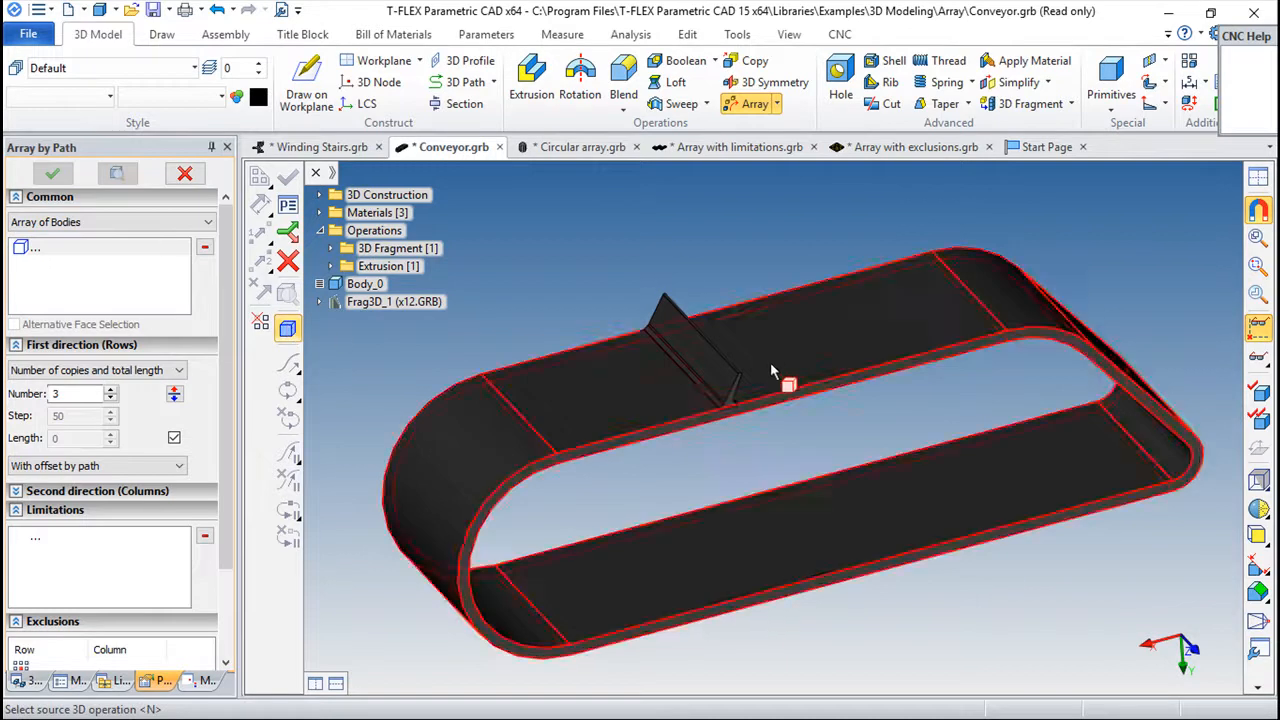
pyautogui.click(714, 371)
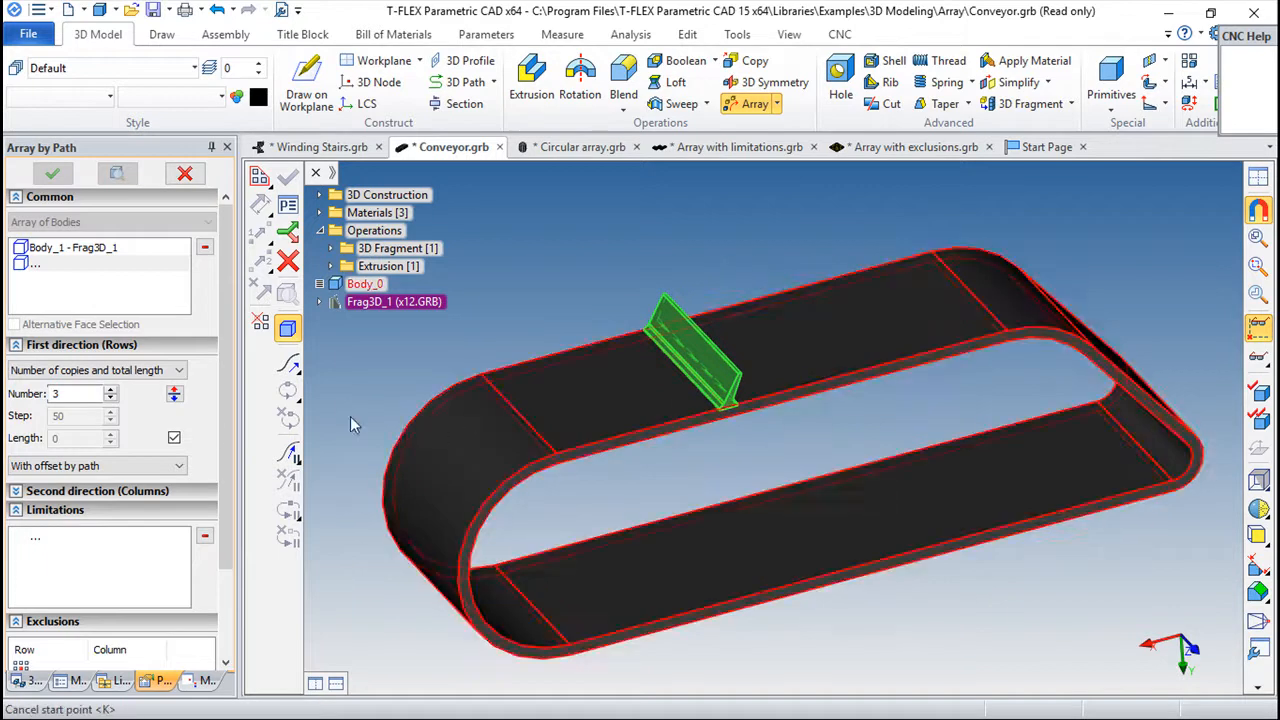
pyautogui.click(289, 366)
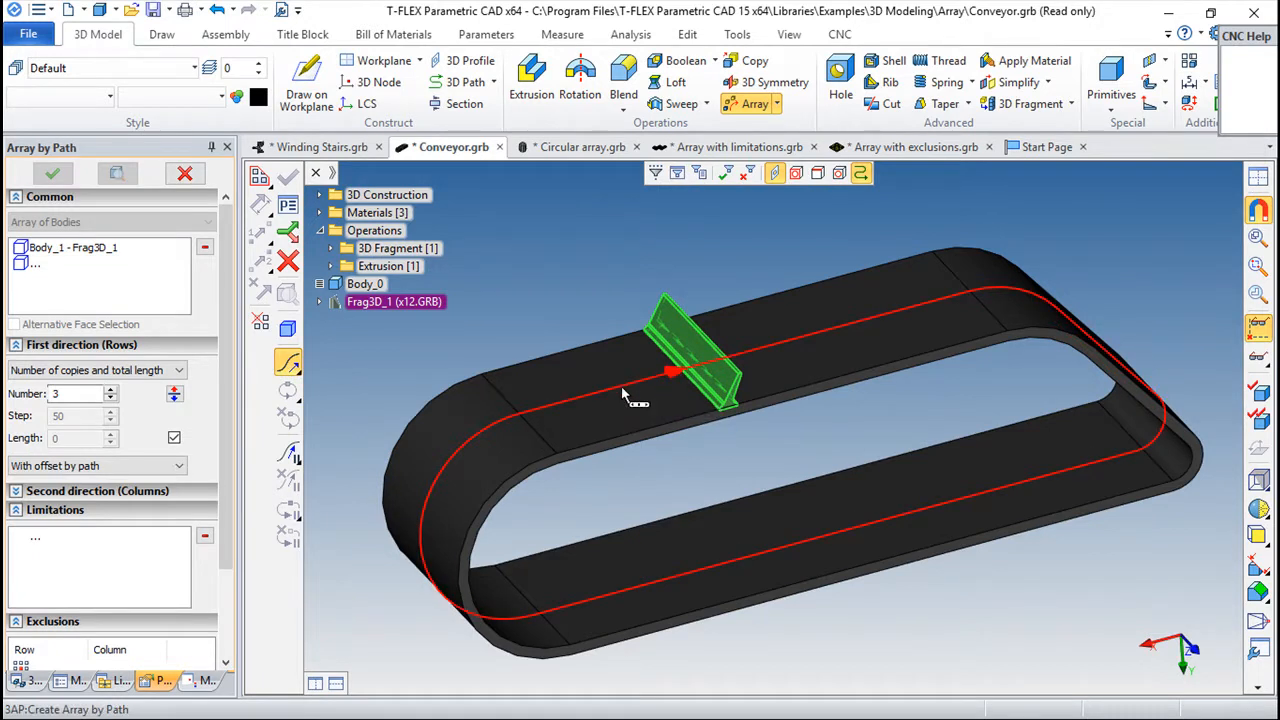
pyautogui.click(622, 393)
pyautogui.moveTo(920, 665); pyautogui.dragTo(1003, 607, button='middle')
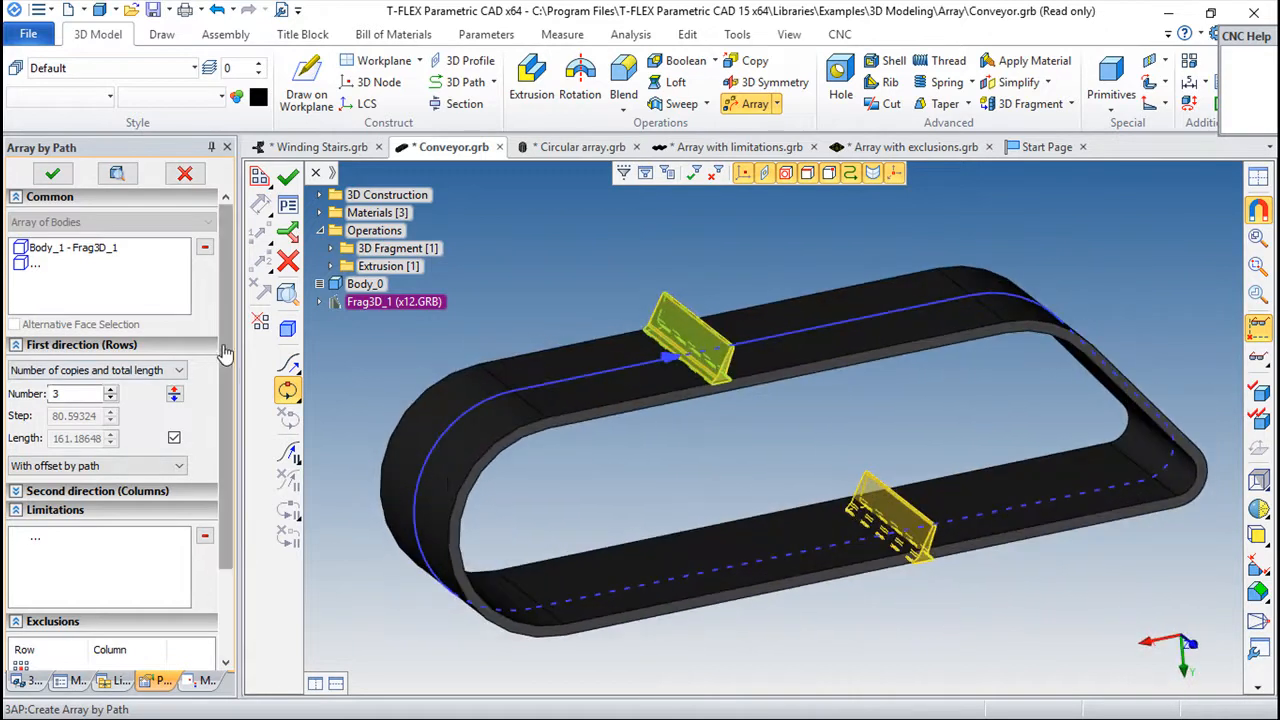
pyautogui.scroll(-2, 160, 400)
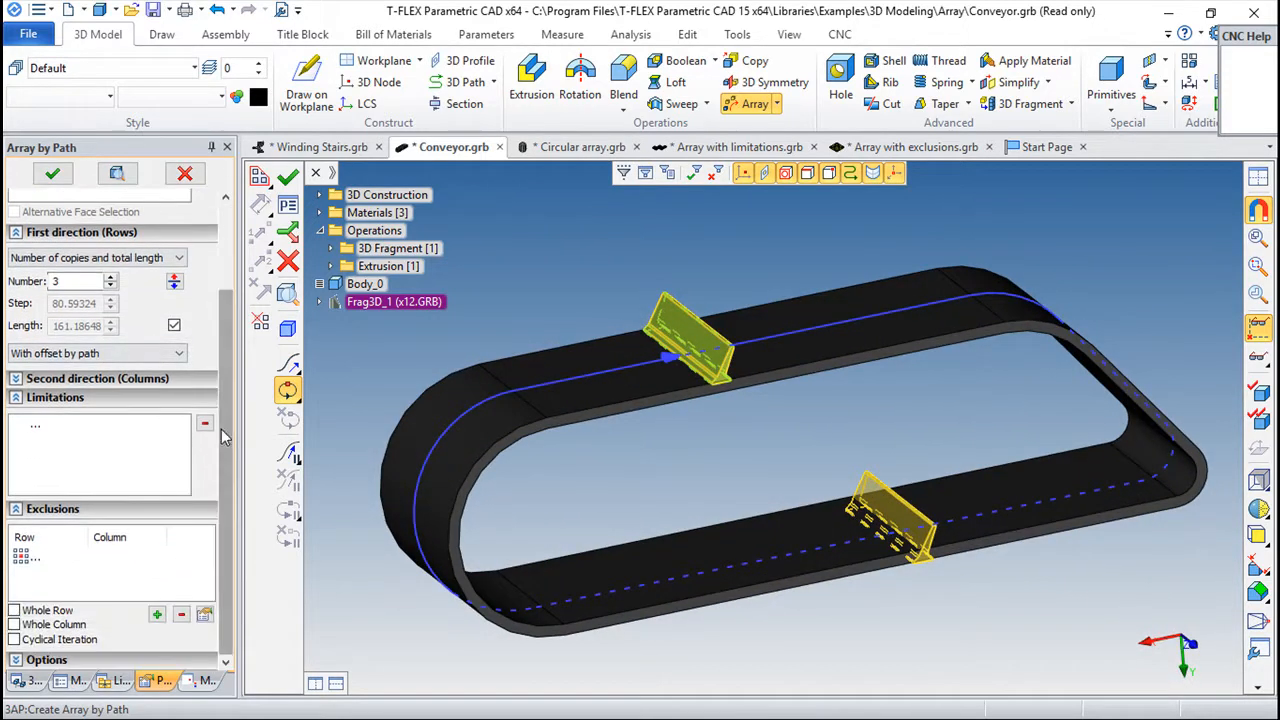
pyautogui.moveTo(771, 475); pyautogui.dragTo(609, 506, button='middle')
pyautogui.click(68, 281)
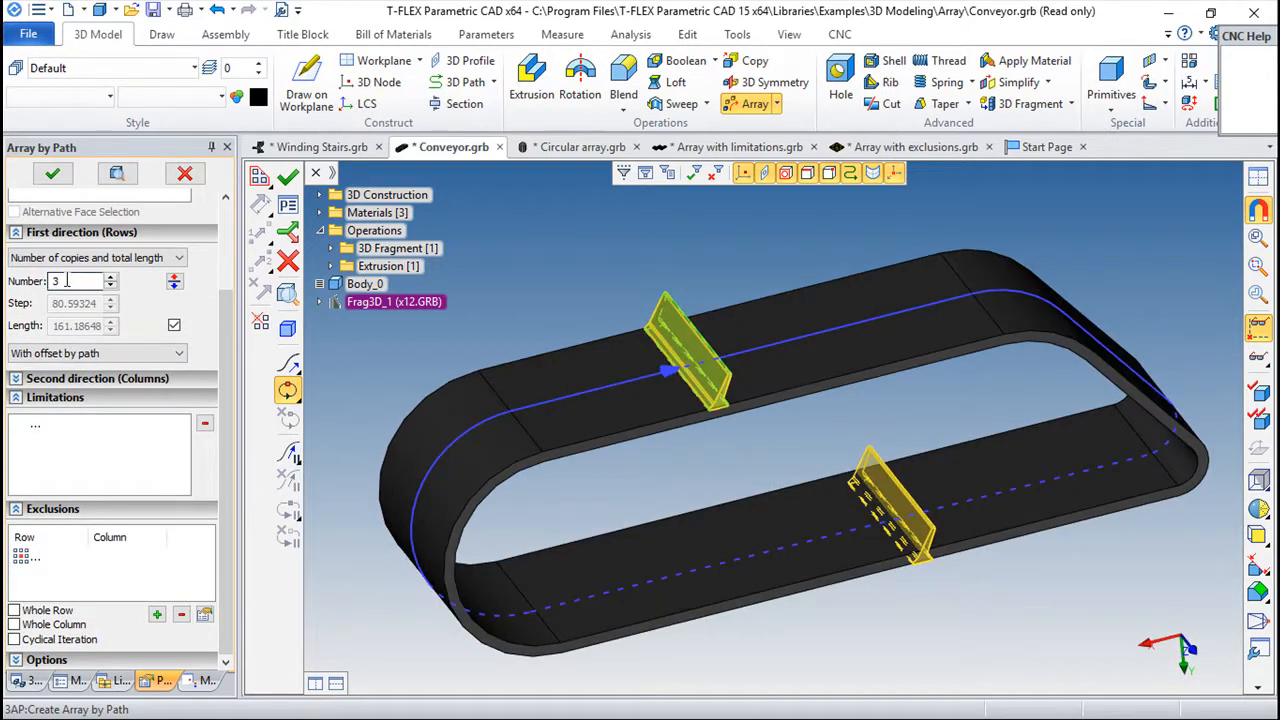
# Examine the conveyor's variables and expressions in the Variable Editor, and close it without changes.
pyautogui.click(486, 34)
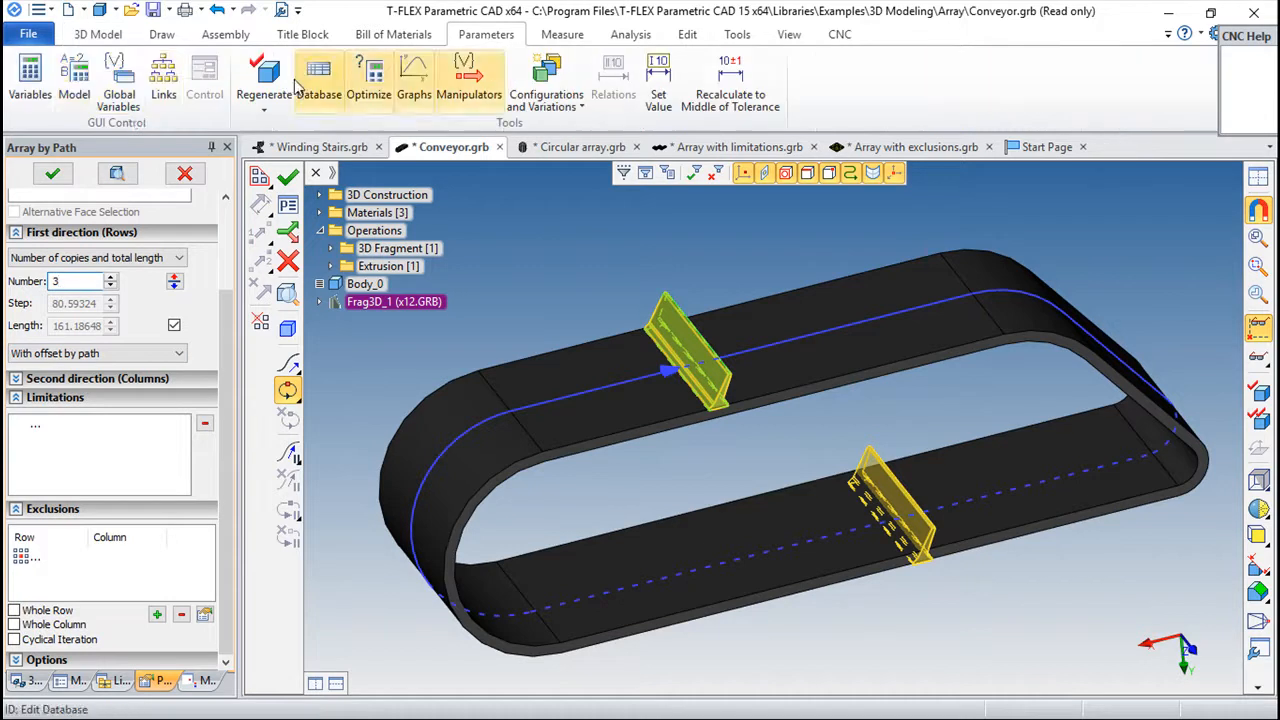
pyautogui.click(30, 80)
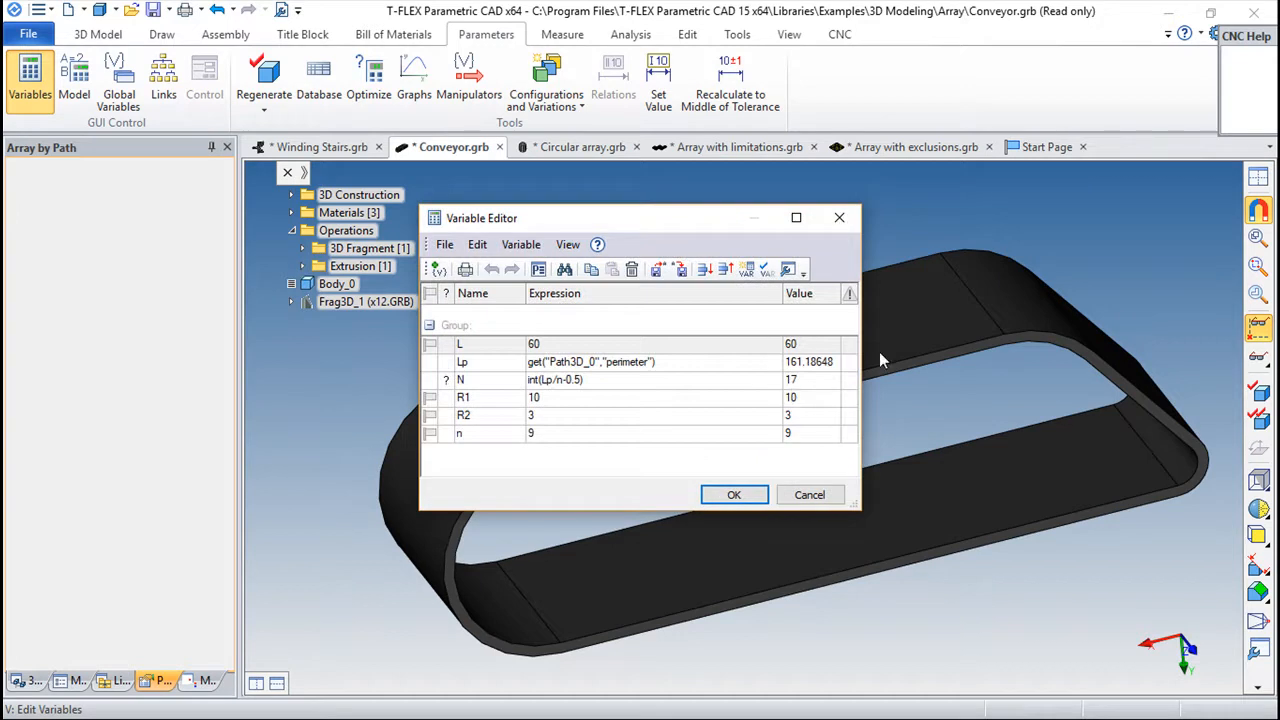
pyautogui.moveTo(697, 230); pyautogui.dragTo(355, 373)
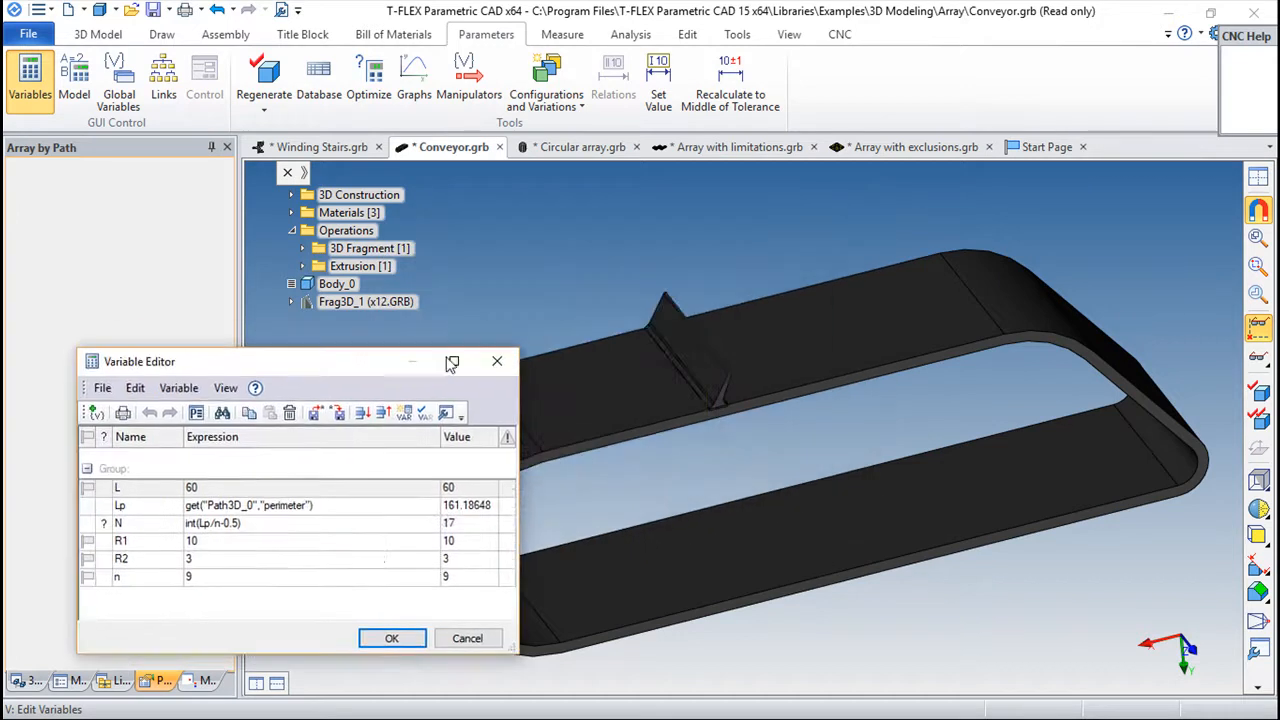
pyautogui.moveTo(273, 364); pyautogui.dragTo(506, 202)
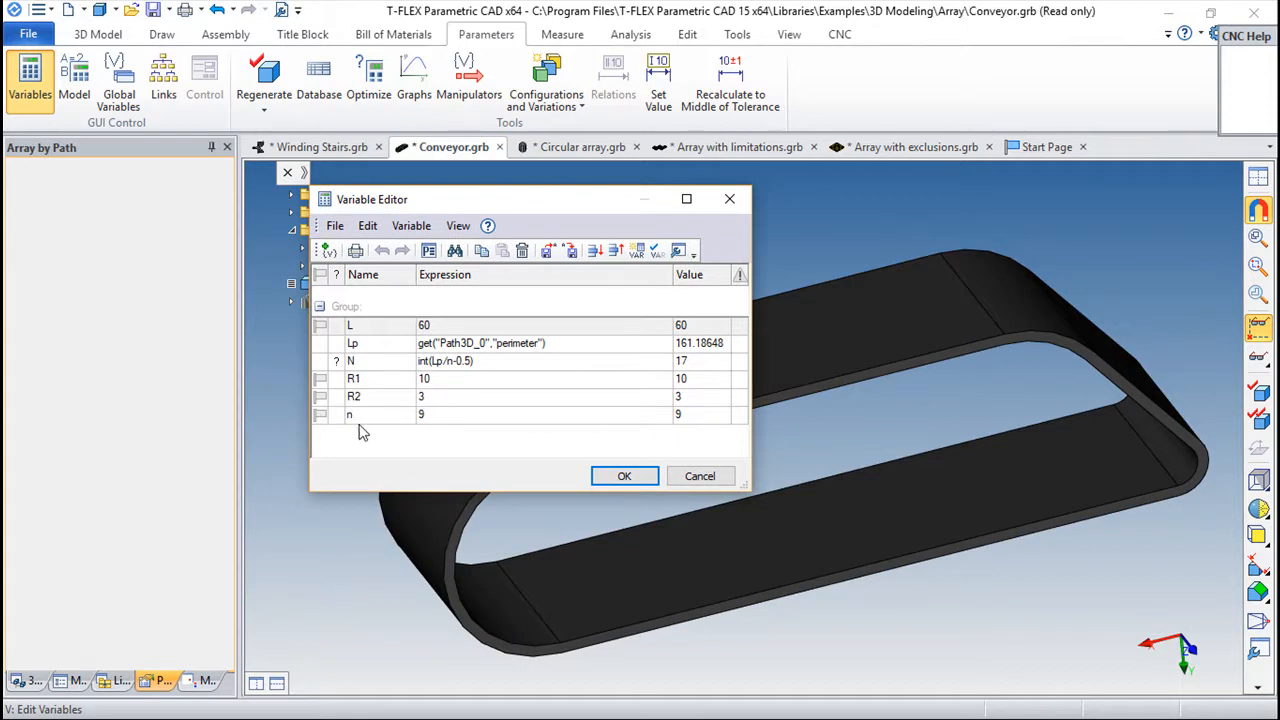
pyautogui.click(702, 477)
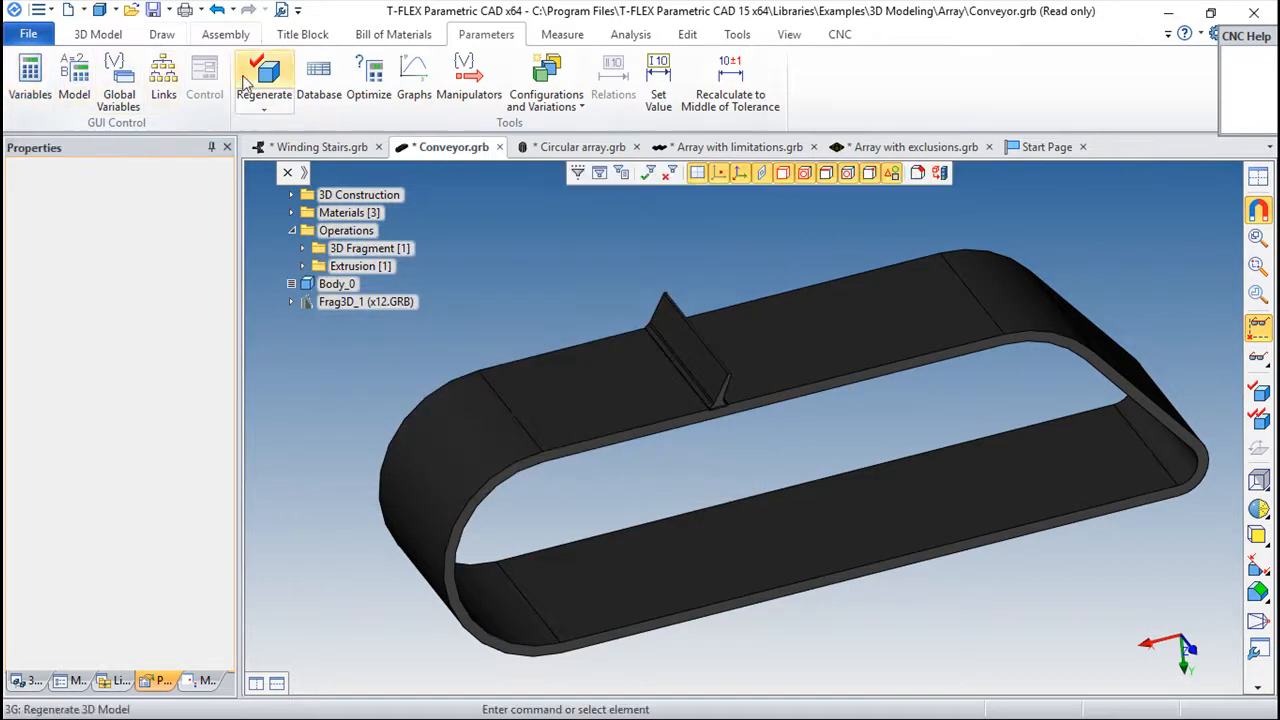
# Start an array by path with the blade fragment as the source body and the belt's closed centreline as the path.
pyautogui.click(98, 34)
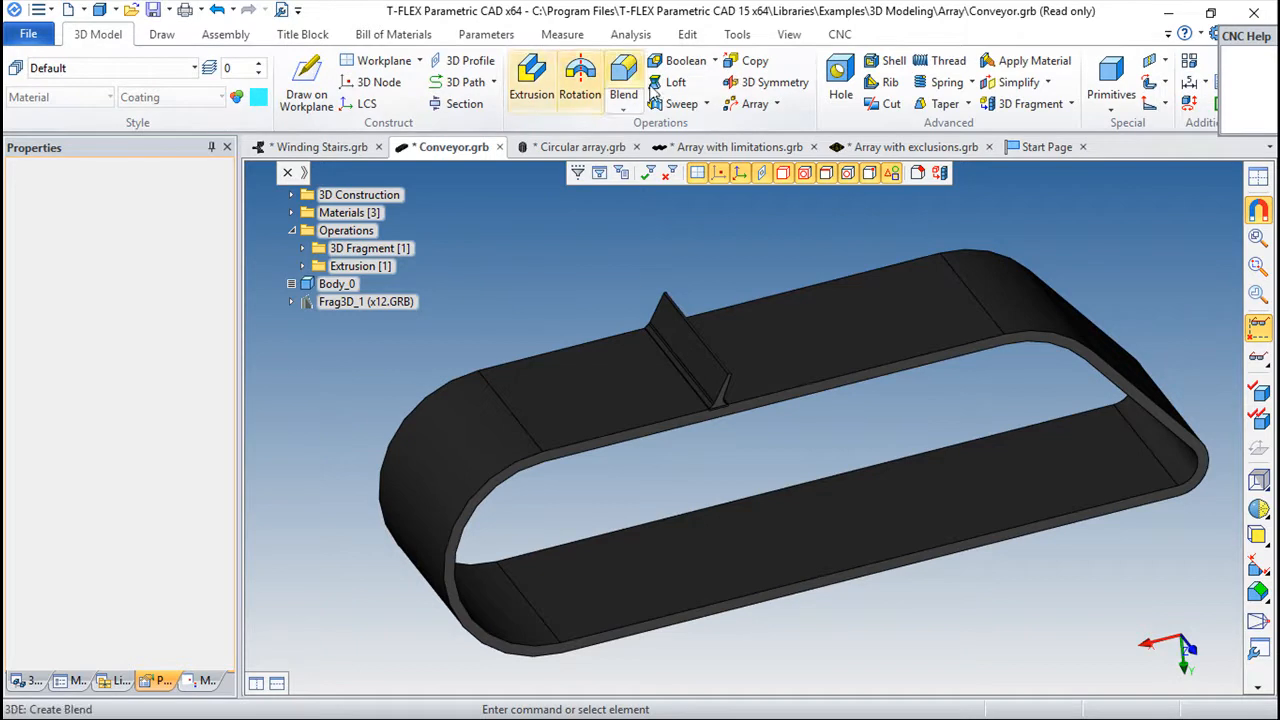
pyautogui.click(752, 104)
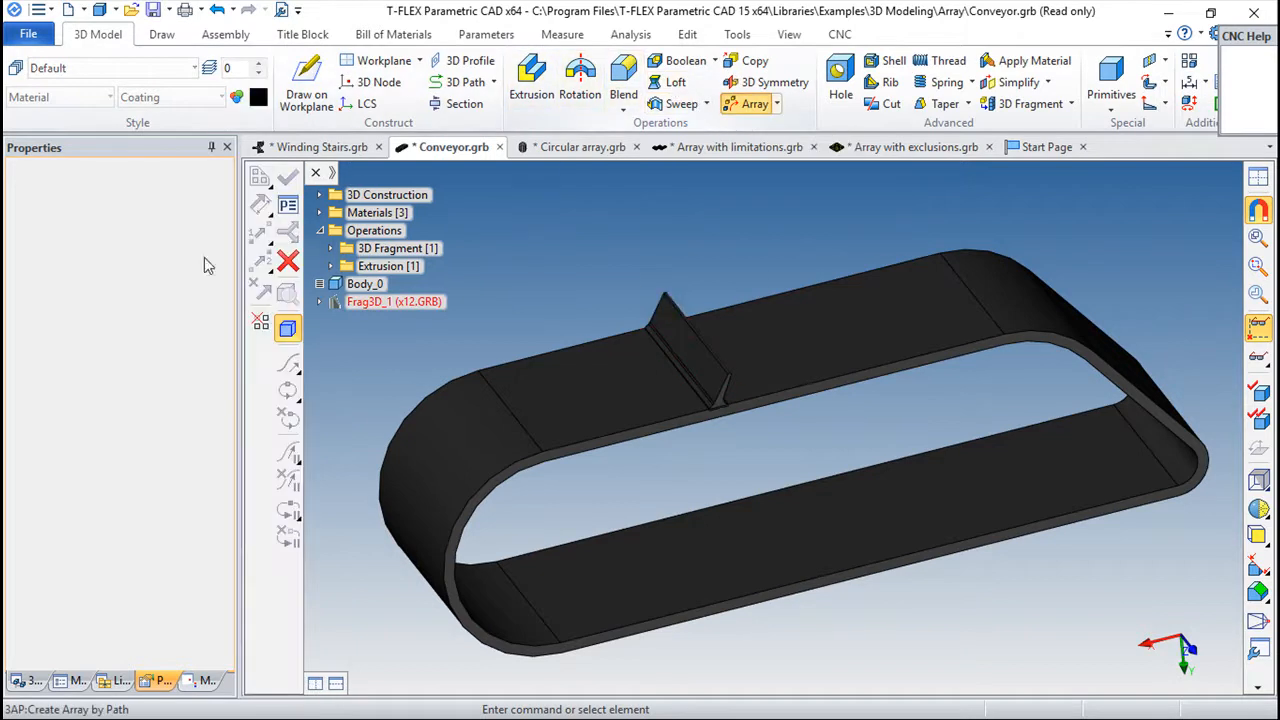
pyautogui.click(697, 352)
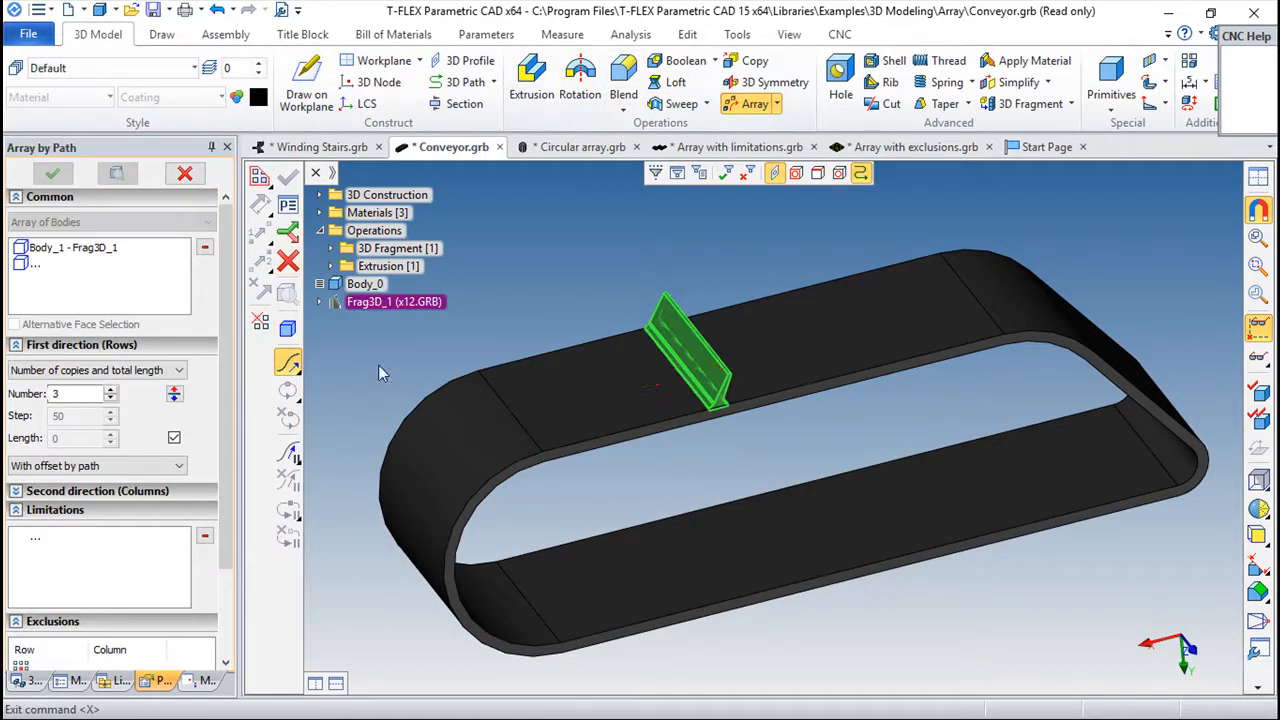
pyautogui.click(590, 397)
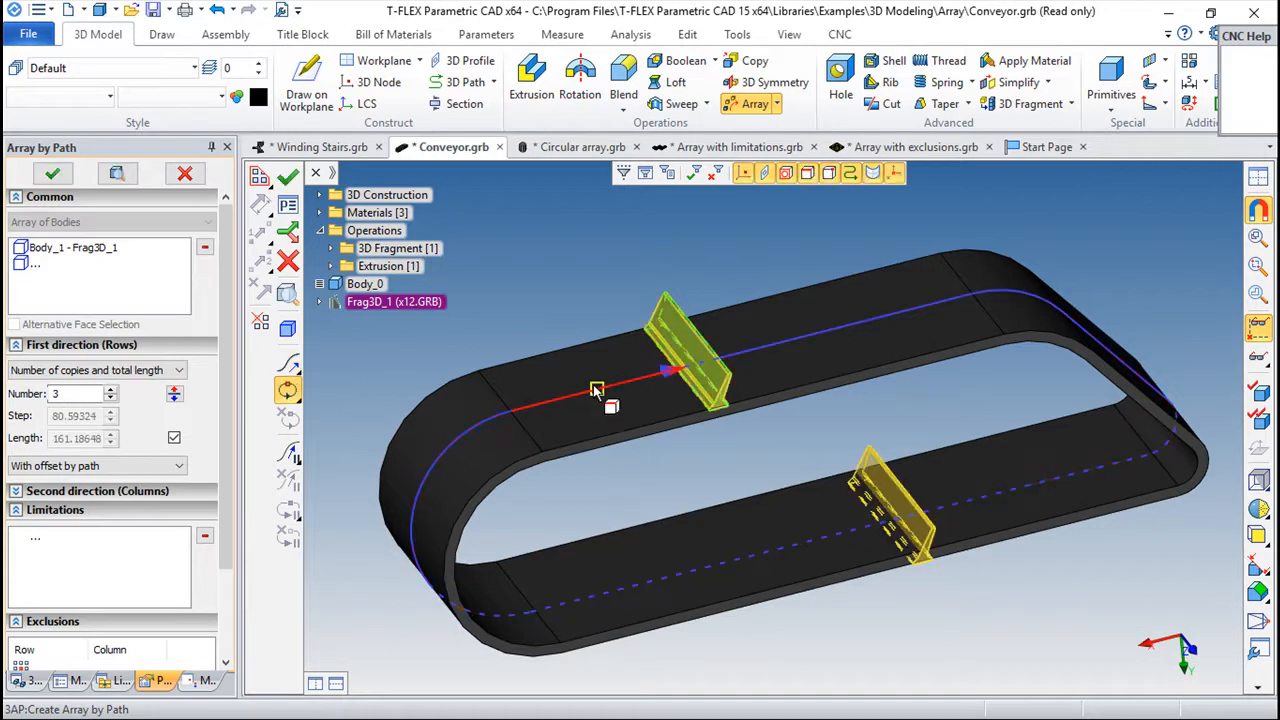
# Define the first direction by number of copies and step, with variable N as the number and n as the step.
pyautogui.click(178, 370)
pyautogui.click(97, 389)
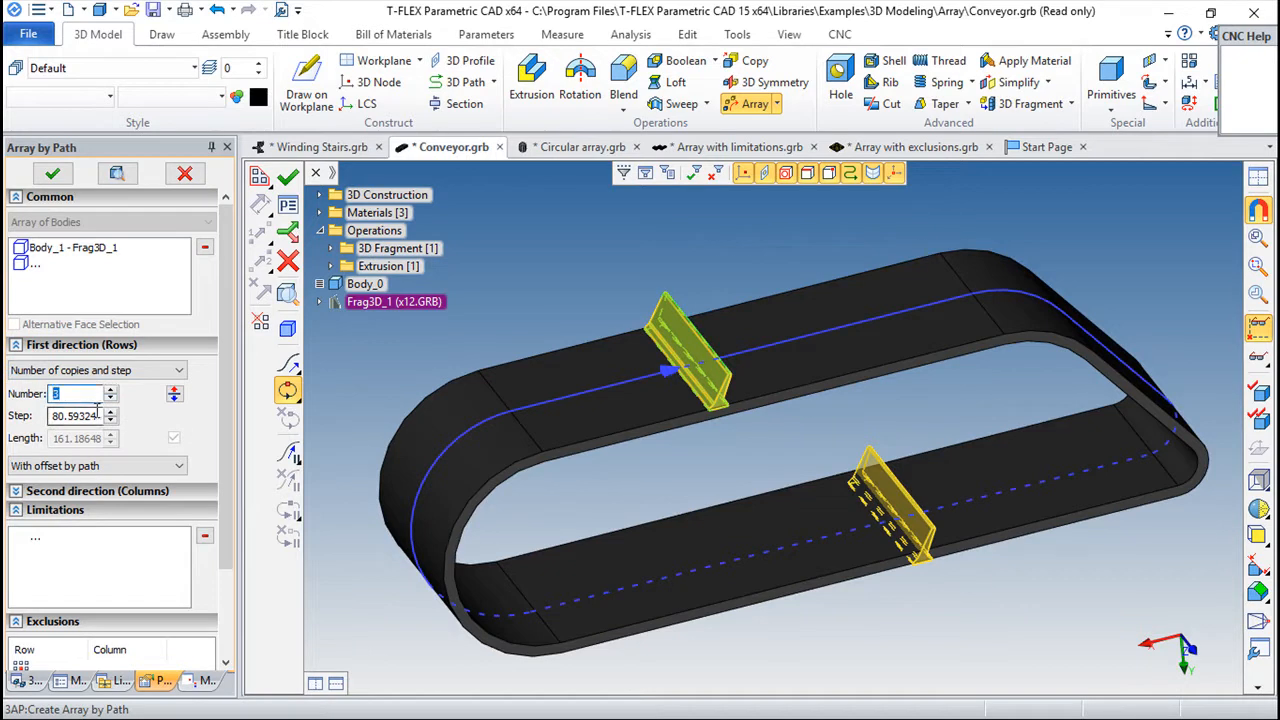
pyautogui.write('N')
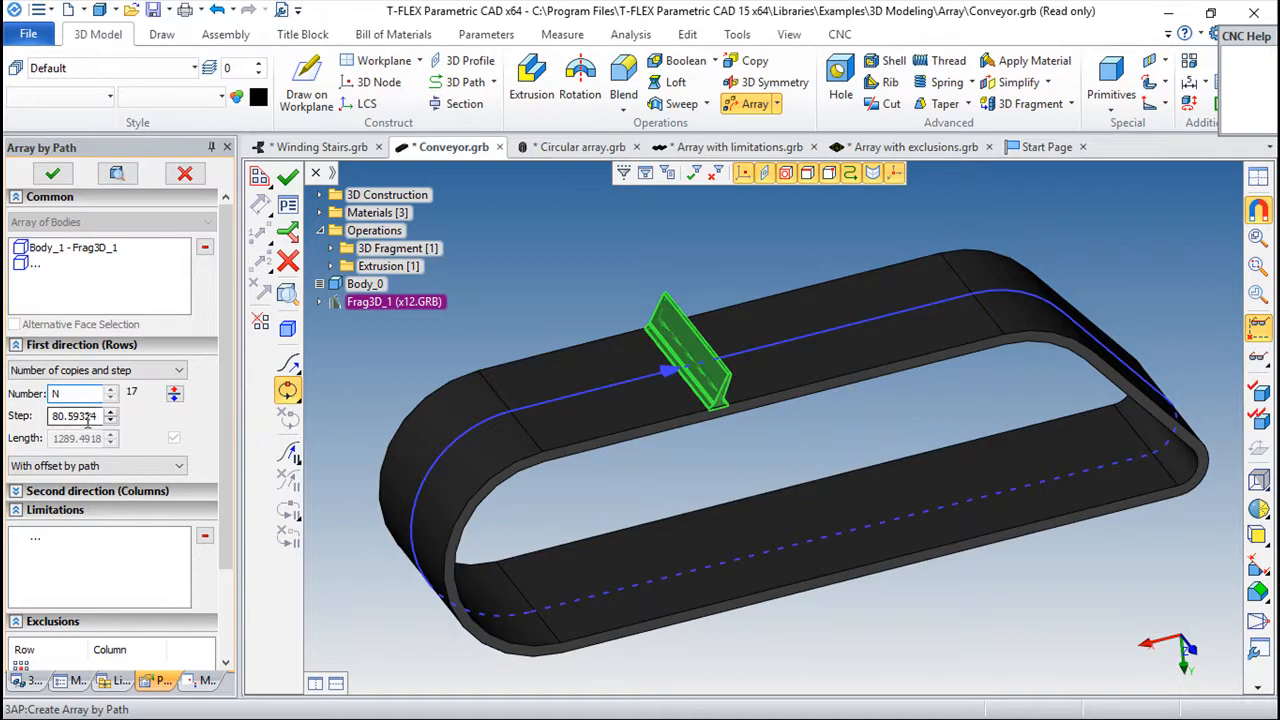
pyautogui.moveTo(104, 421); pyautogui.dragTo(5, 417)
pyautogui.write('n')
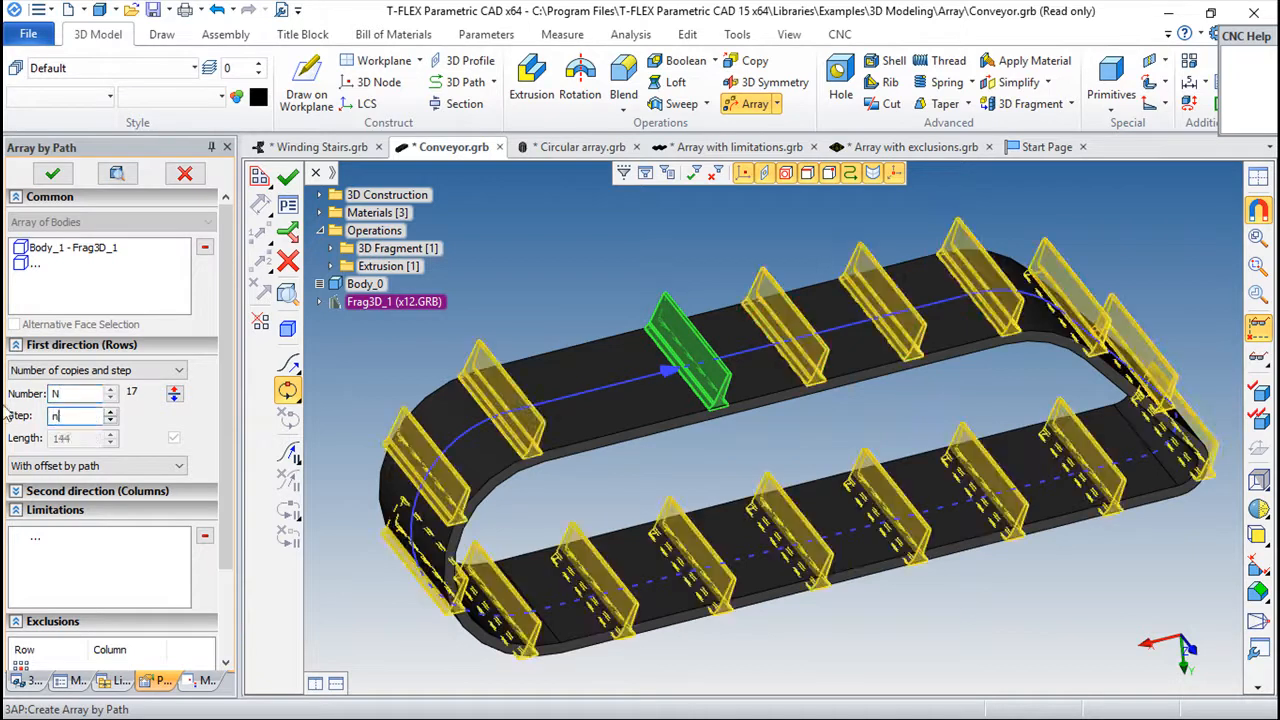
# Try the By span orientation for the blade copies, and return it to With offset by path.
pyautogui.moveTo(885, 645); pyautogui.dragTo(620, 545, button='right')
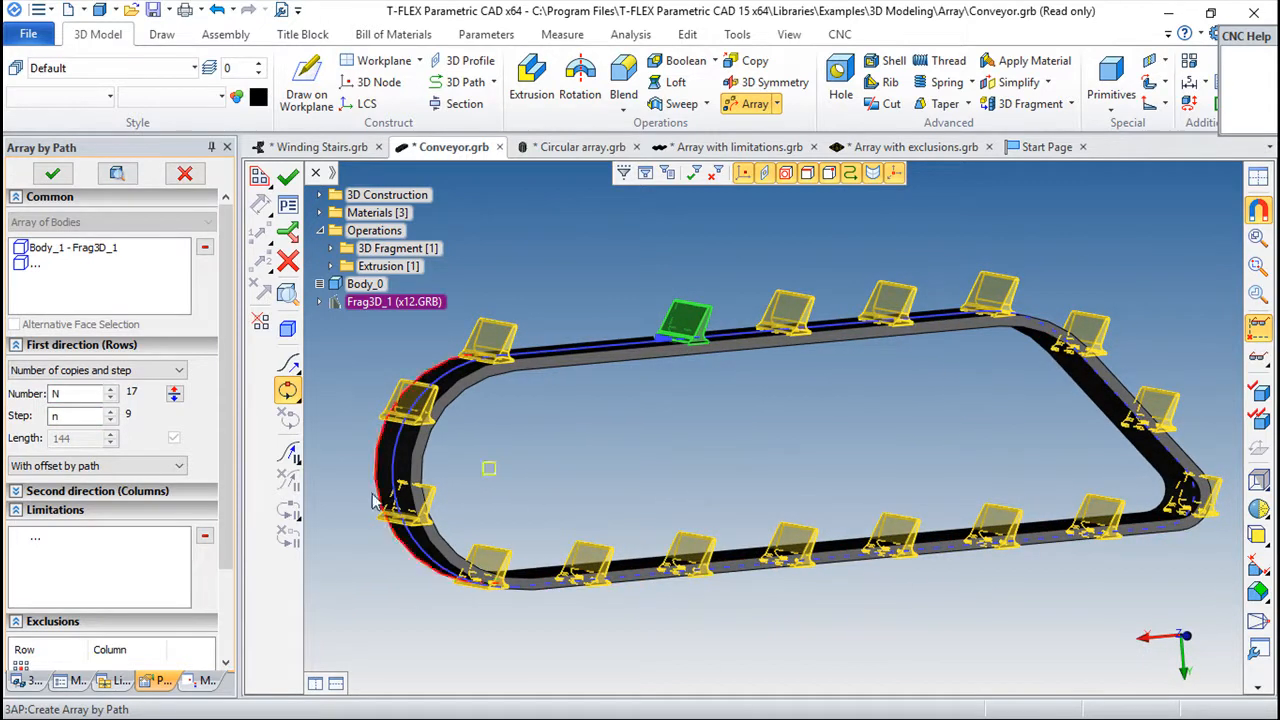
pyautogui.click(183, 467)
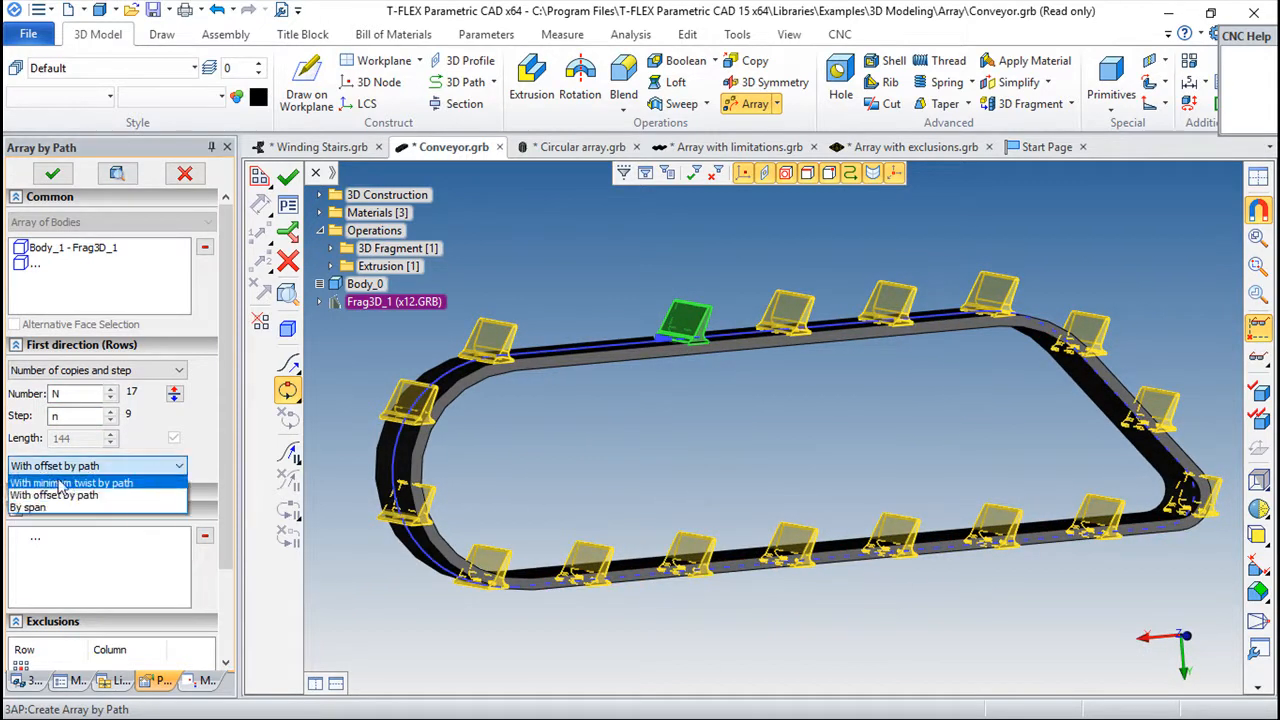
pyautogui.click(40, 510)
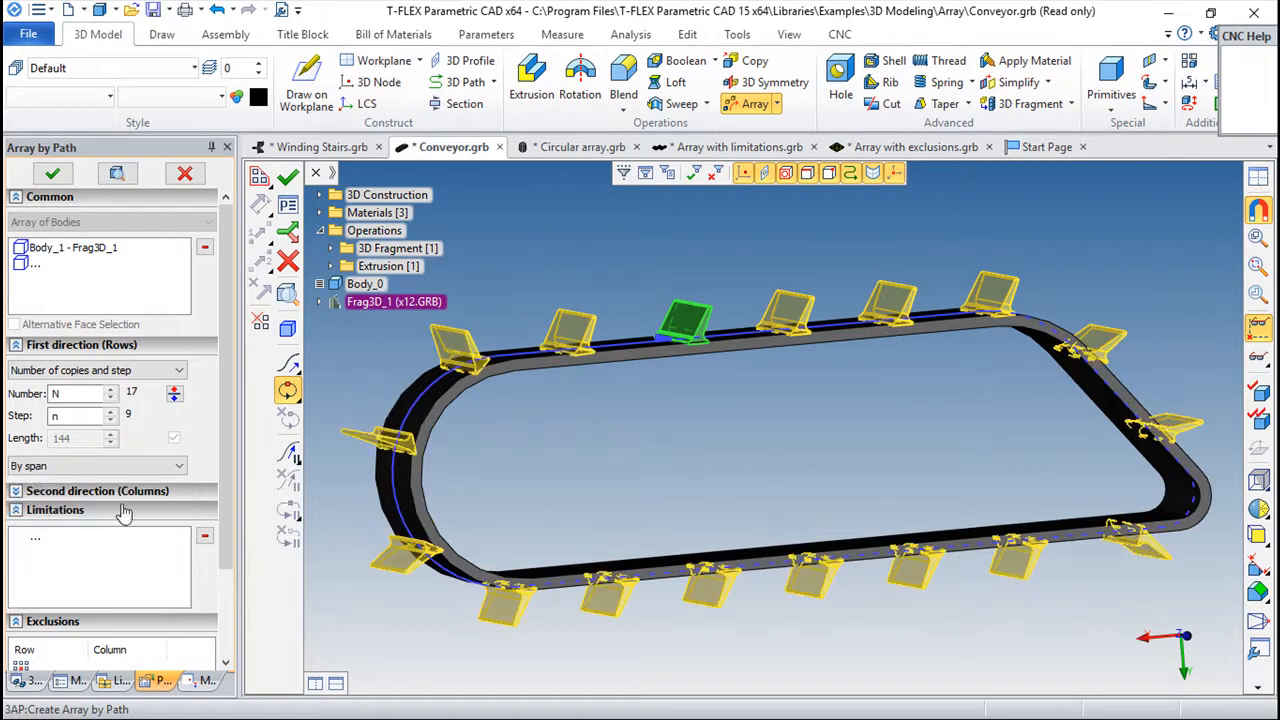
pyautogui.moveTo(874, 630); pyautogui.dragTo(530, 455)
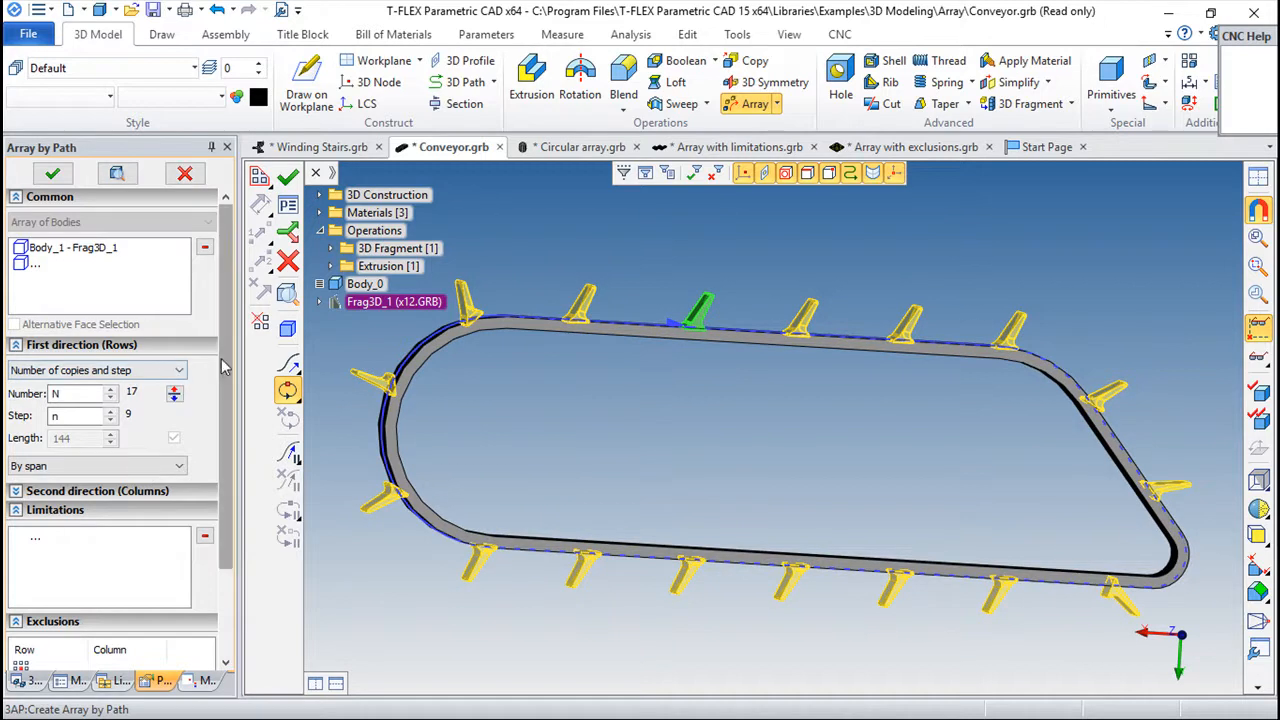
pyautogui.scroll(-3, 232, 378)
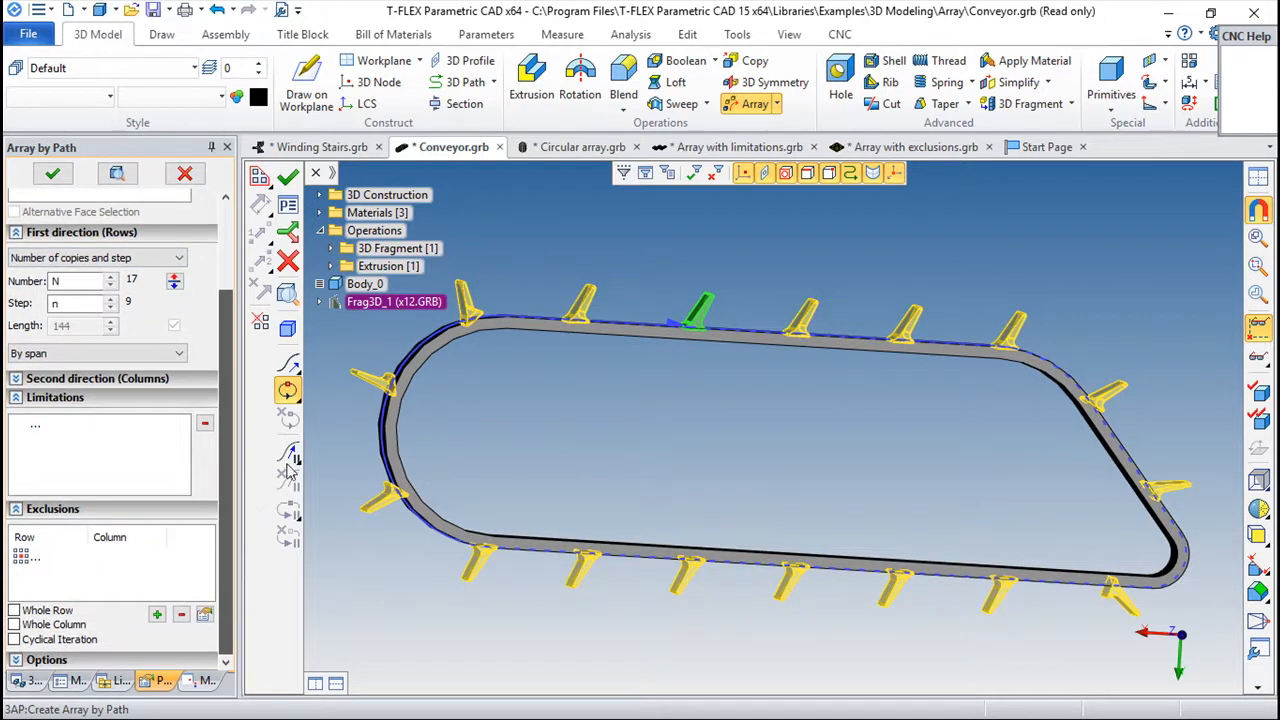
pyautogui.click(179, 361)
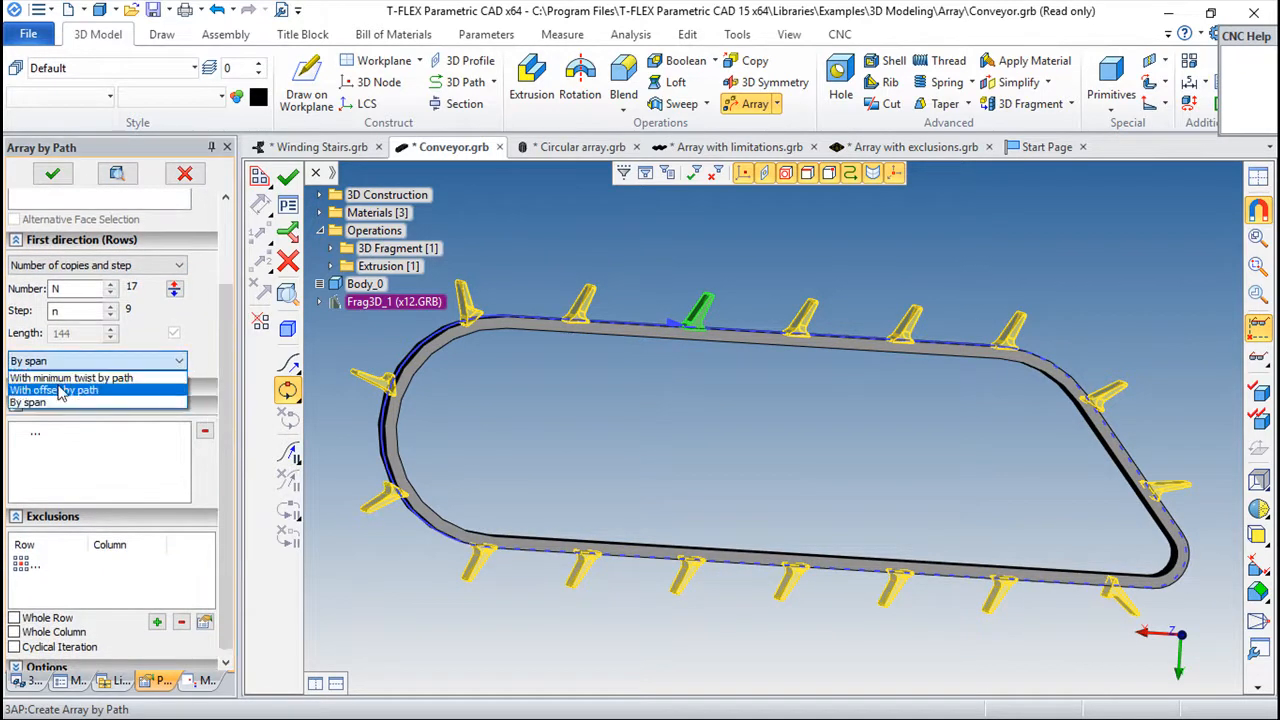
pyautogui.click(60, 391)
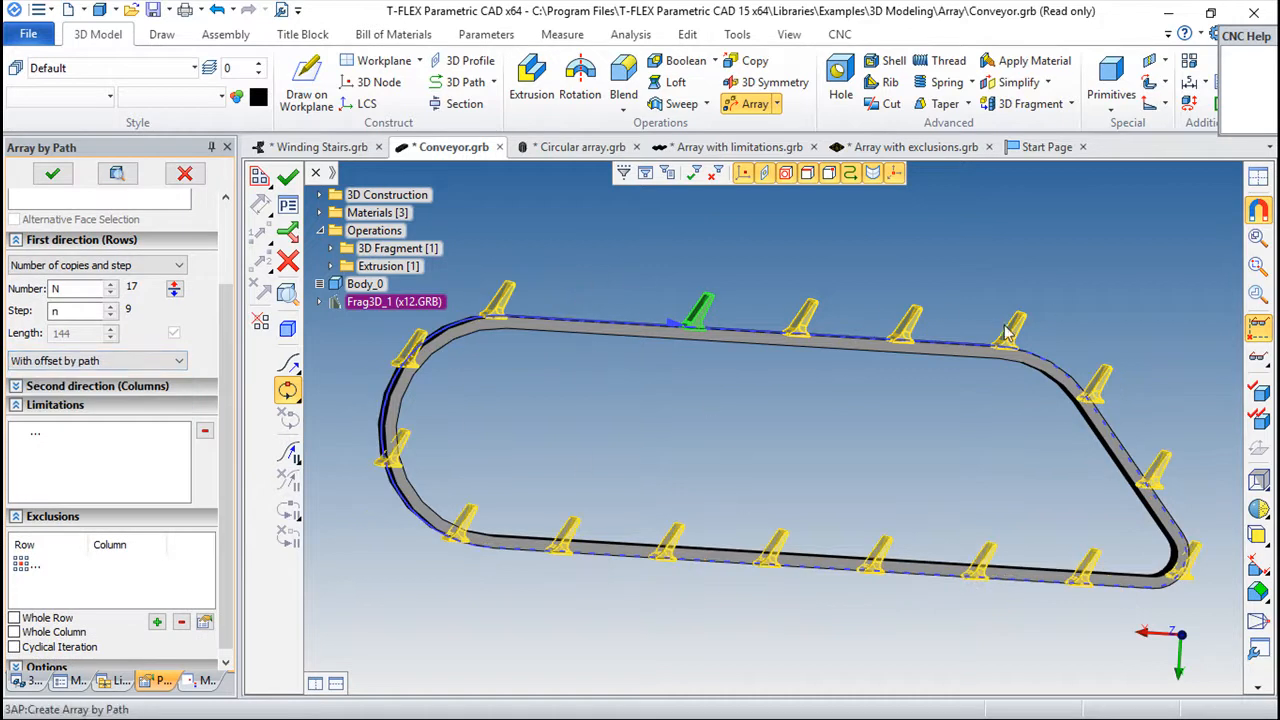
# Orient the blade copies with minimum twist by path and create the path array around the belt.
pyautogui.click(171, 363)
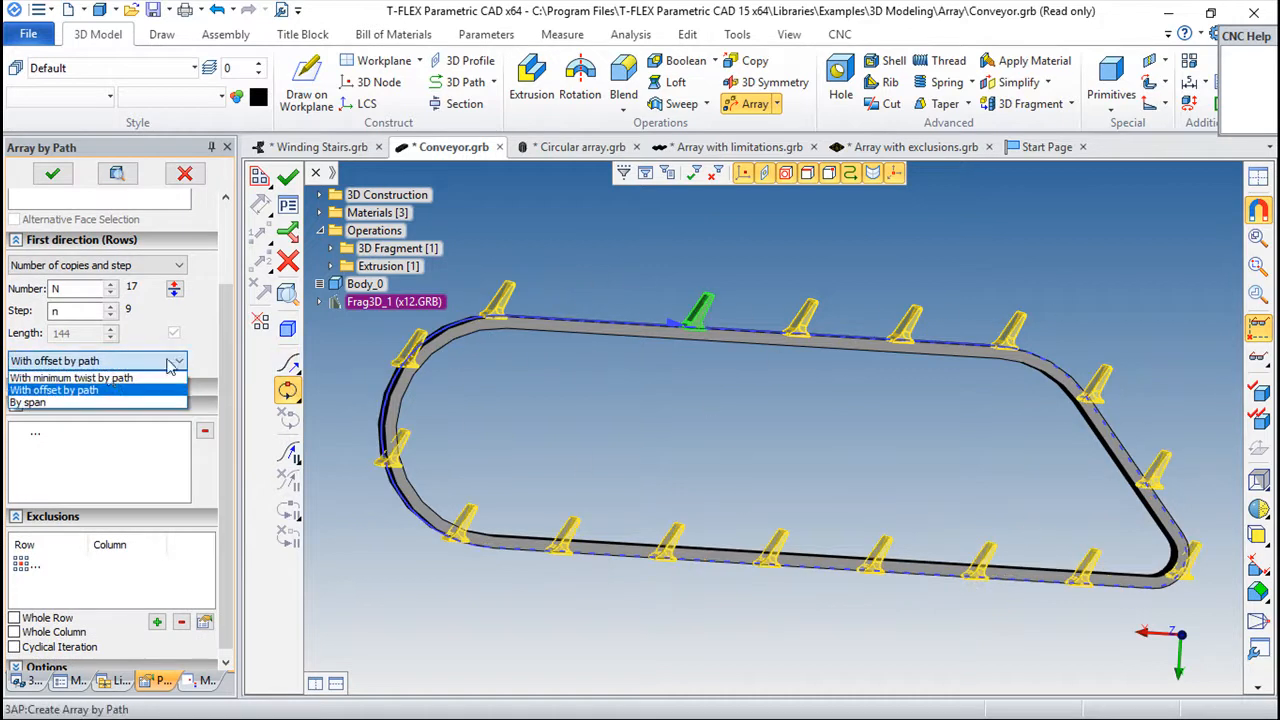
pyautogui.click(94, 380)
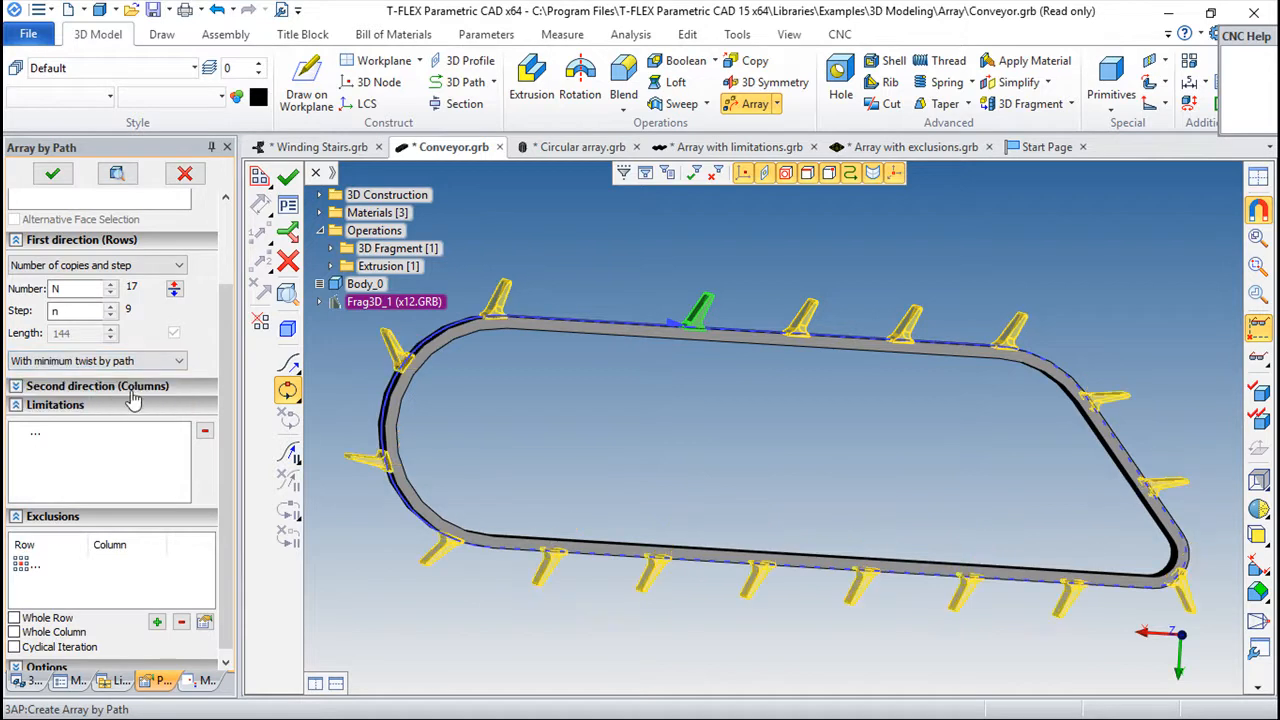
pyautogui.moveTo(497, 408); pyautogui.dragTo(554, 506)
pyautogui.moveTo(777, 476); pyautogui.dragTo(909, 450)
pyautogui.moveTo(632, 474); pyautogui.dragTo(657, 497)
pyautogui.moveTo(871, 386); pyautogui.dragTo(880, 425)
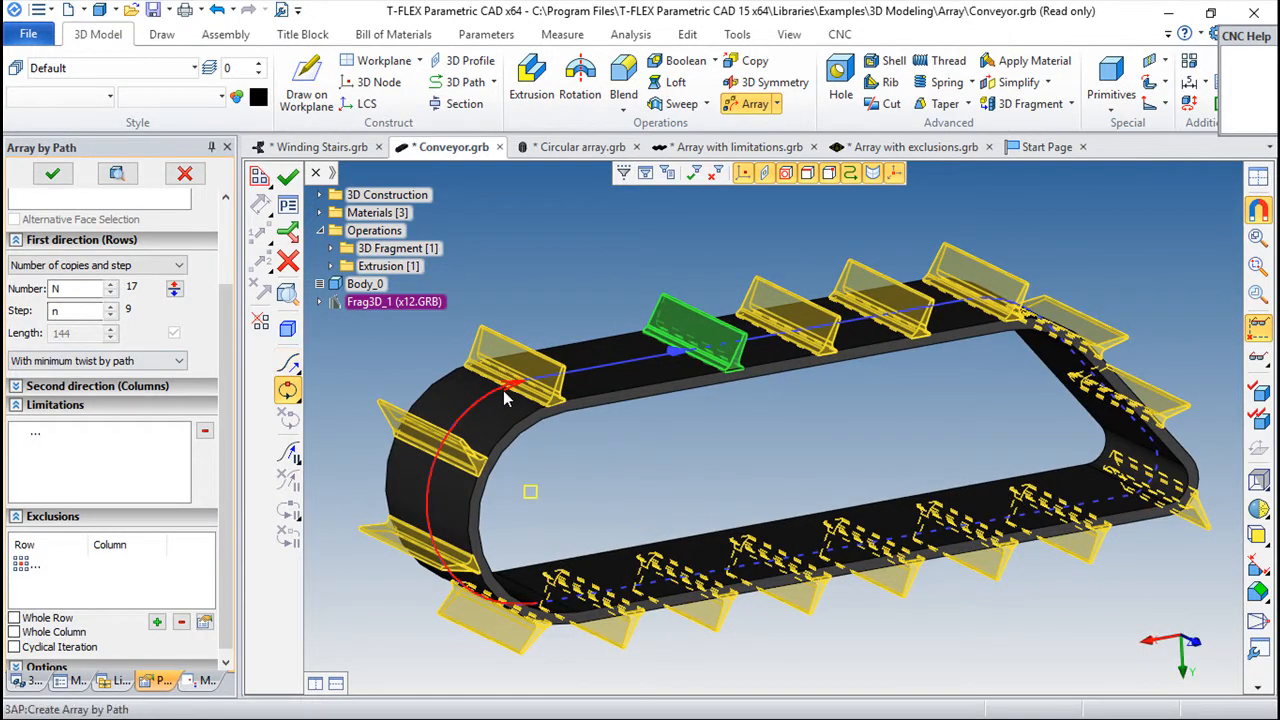
pyautogui.click(288, 176)
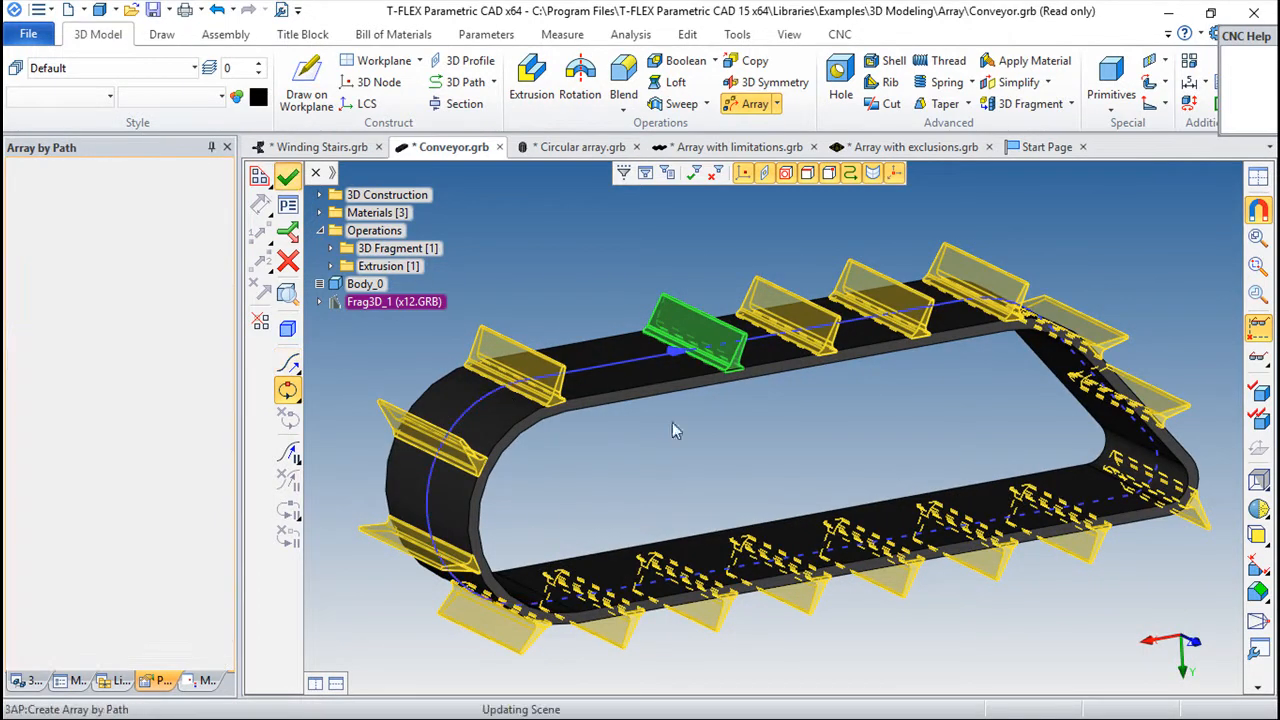
pyautogui.scroll(-5, 737, 426)
pyautogui.scroll(5, 757, 447)
pyautogui.moveTo(800, 420); pyautogui.dragTo(738, 441, button='right')
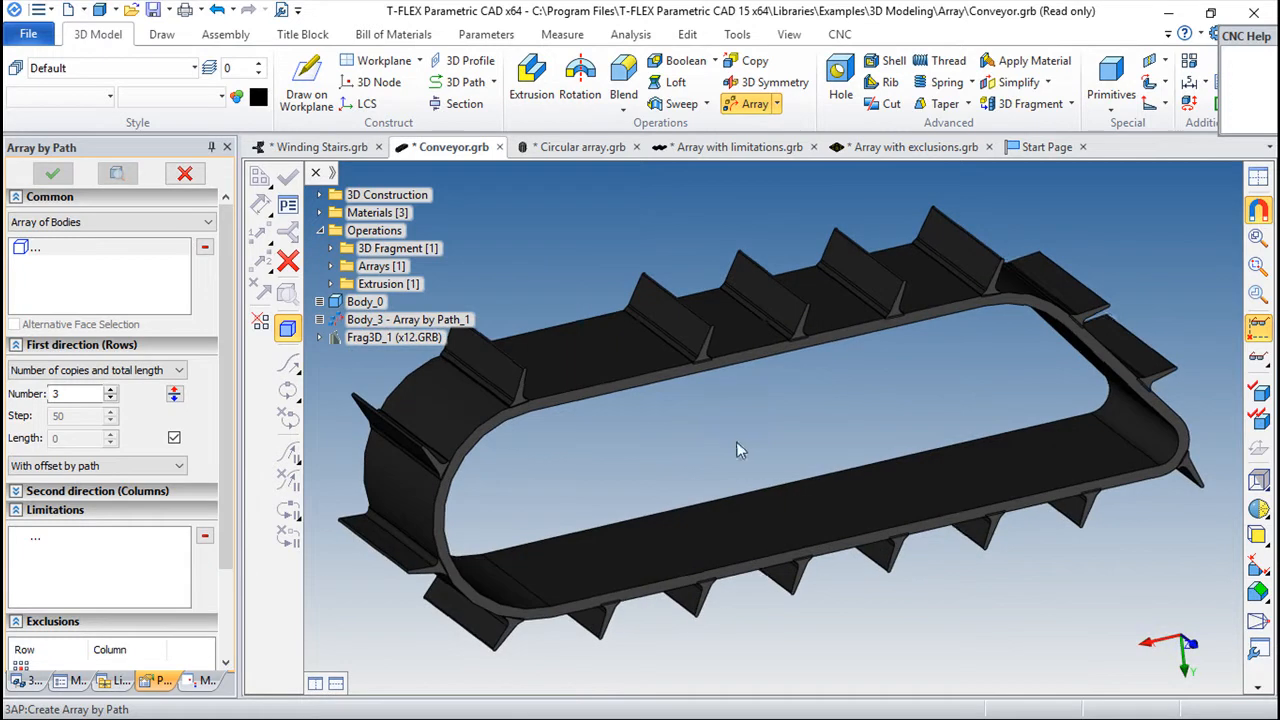
pyautogui.scroll(-1, 738, 443)
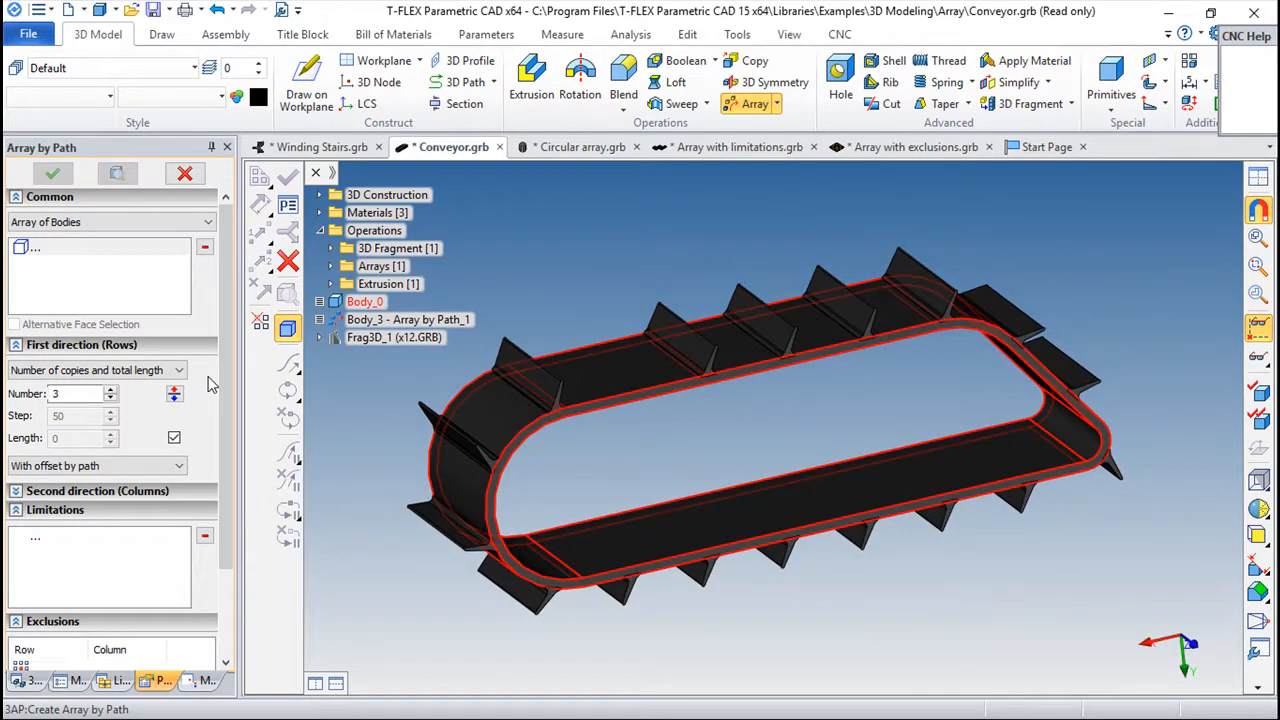
# Switch to the Winding Stairs document and delete its parametric array, leaving the single stair section fragment.
pyautogui.click(310, 147)
pyautogui.moveTo(907, 545); pyautogui.dragTo(470, 430, button='right')
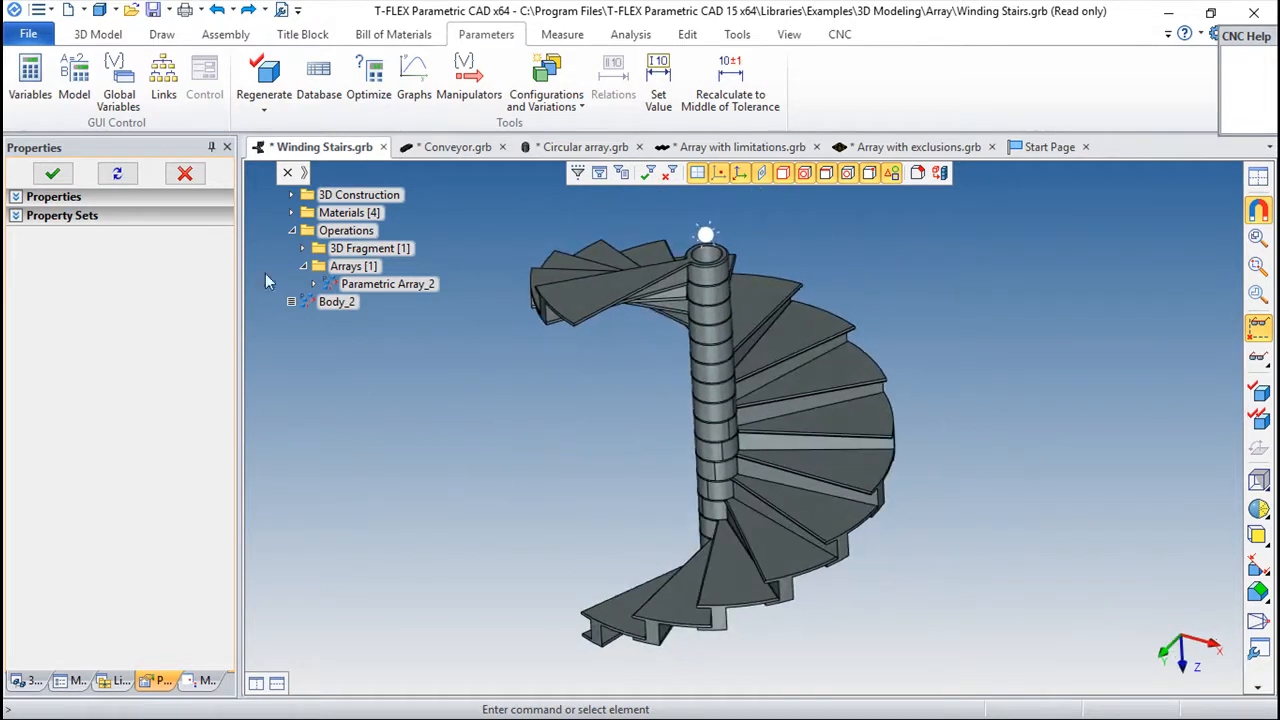
pyautogui.rightClick(362, 287)
pyautogui.click(420, 405)
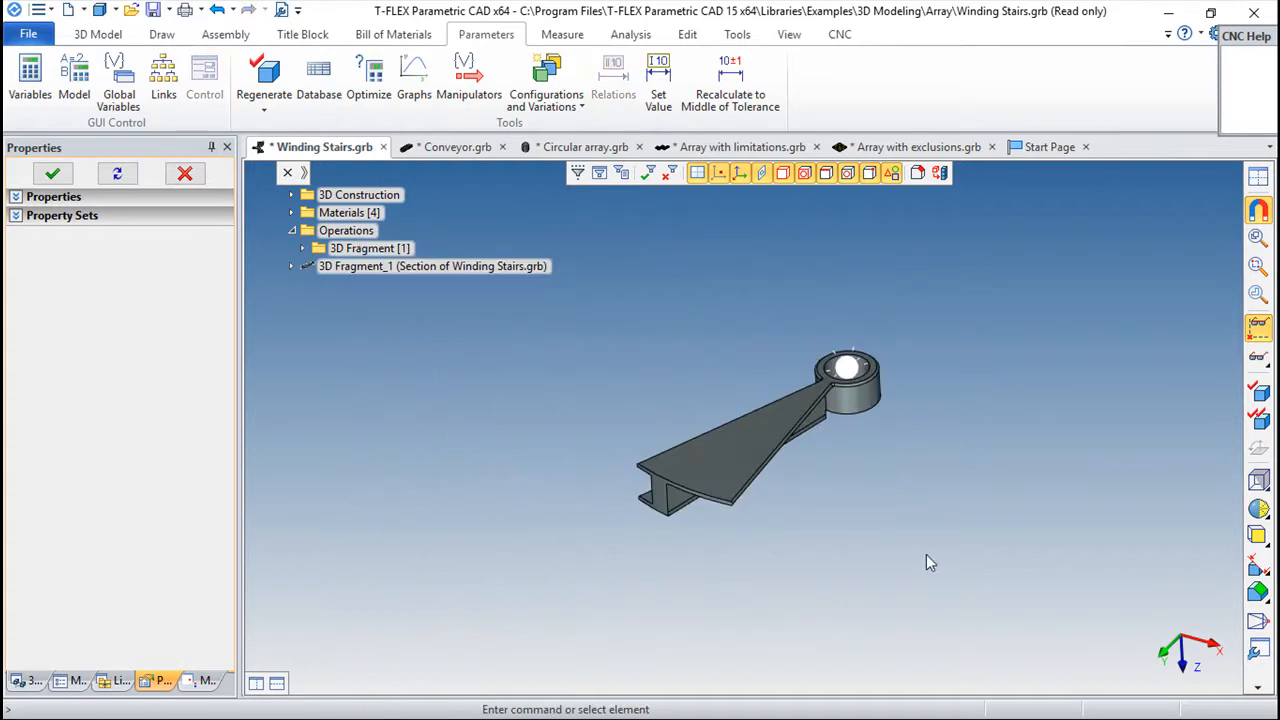
# Start a parametric array of bodies and select the stair section fragment as the source body.
pyautogui.scroll(3, 830, 549)
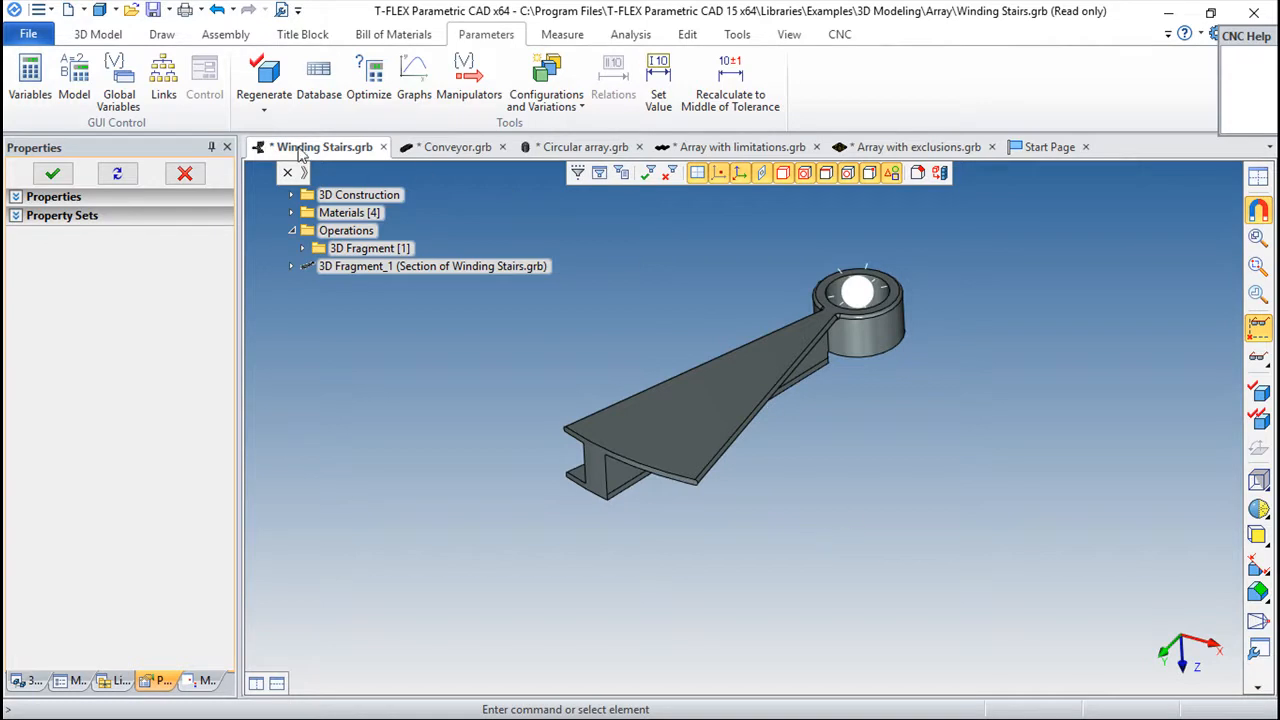
pyautogui.click(98, 34)
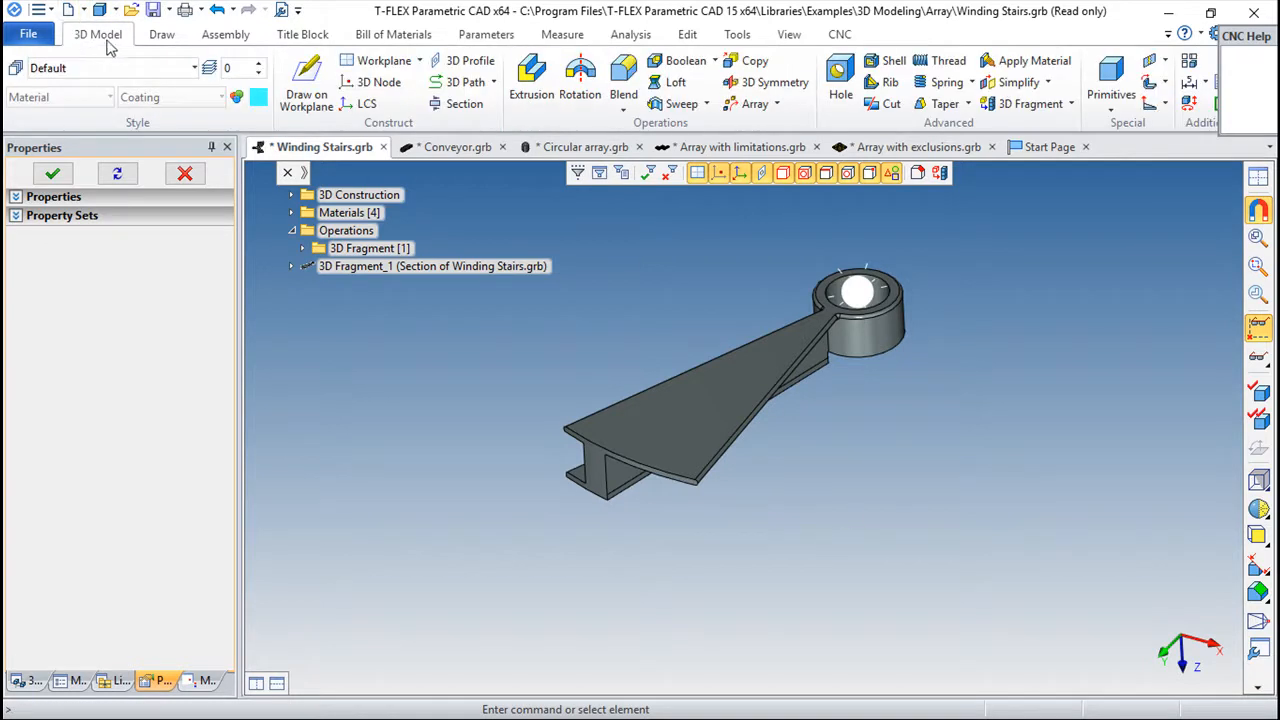
pyautogui.click(777, 105)
pyautogui.click(779, 209)
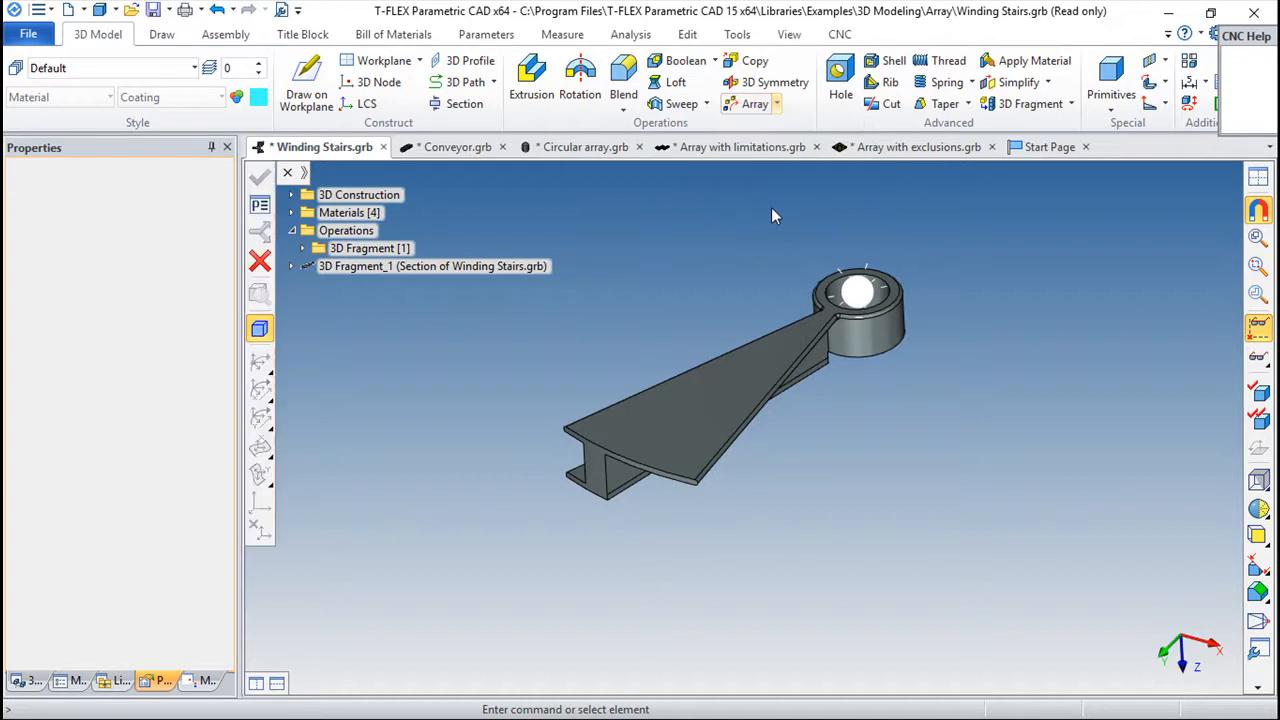
pyautogui.click(672, 427)
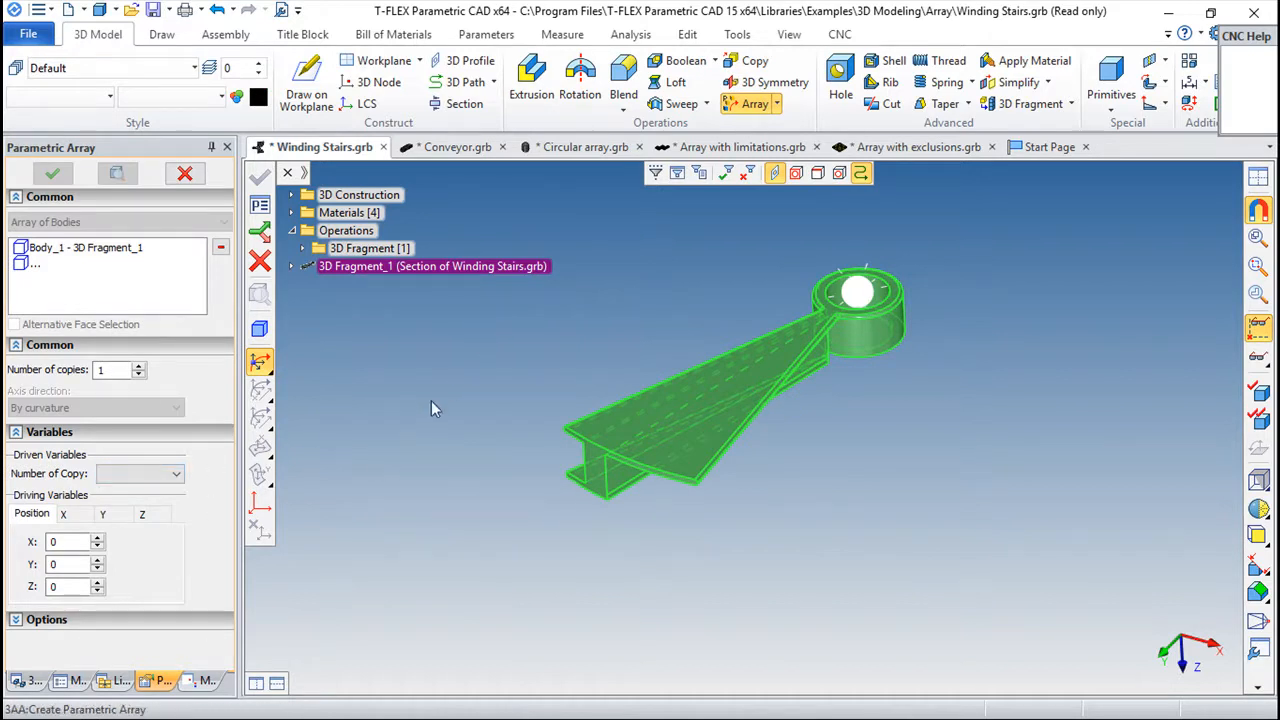
# Abandon the new parametric array and undo the deletion of the winding stairs' original array.
pyautogui.scroll(-2, 433, 406)
pyautogui.moveTo(697, 527); pyautogui.dragTo(400, 488)
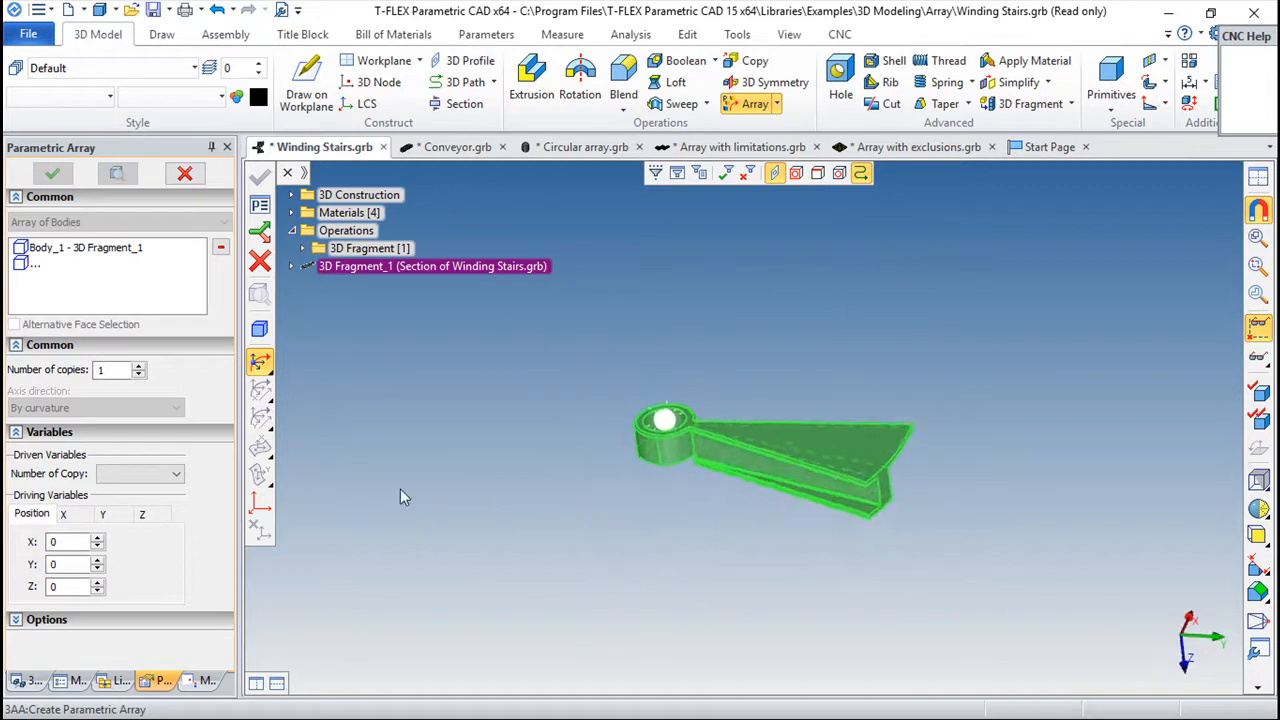
pyautogui.click(259, 363)
pyautogui.click(217, 10)
pyautogui.moveTo(988, 514); pyautogui.dragTo(729, 460)
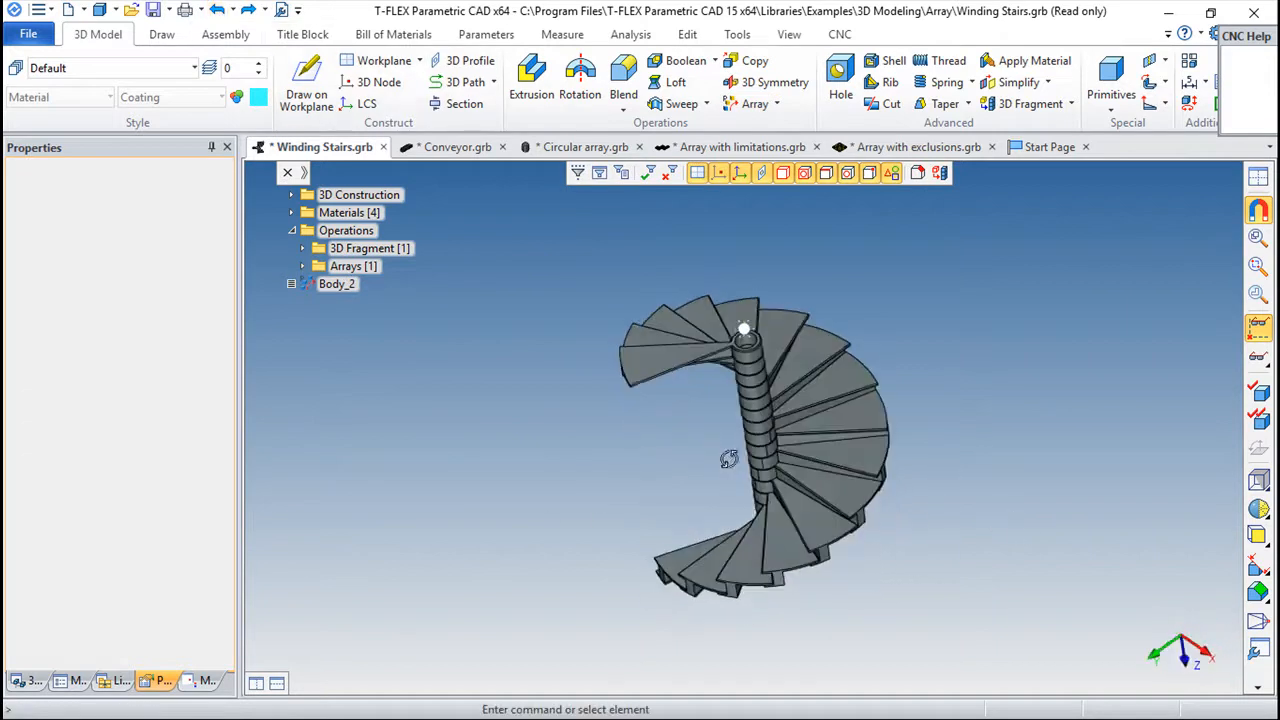
pyautogui.scroll(2, 938, 547)
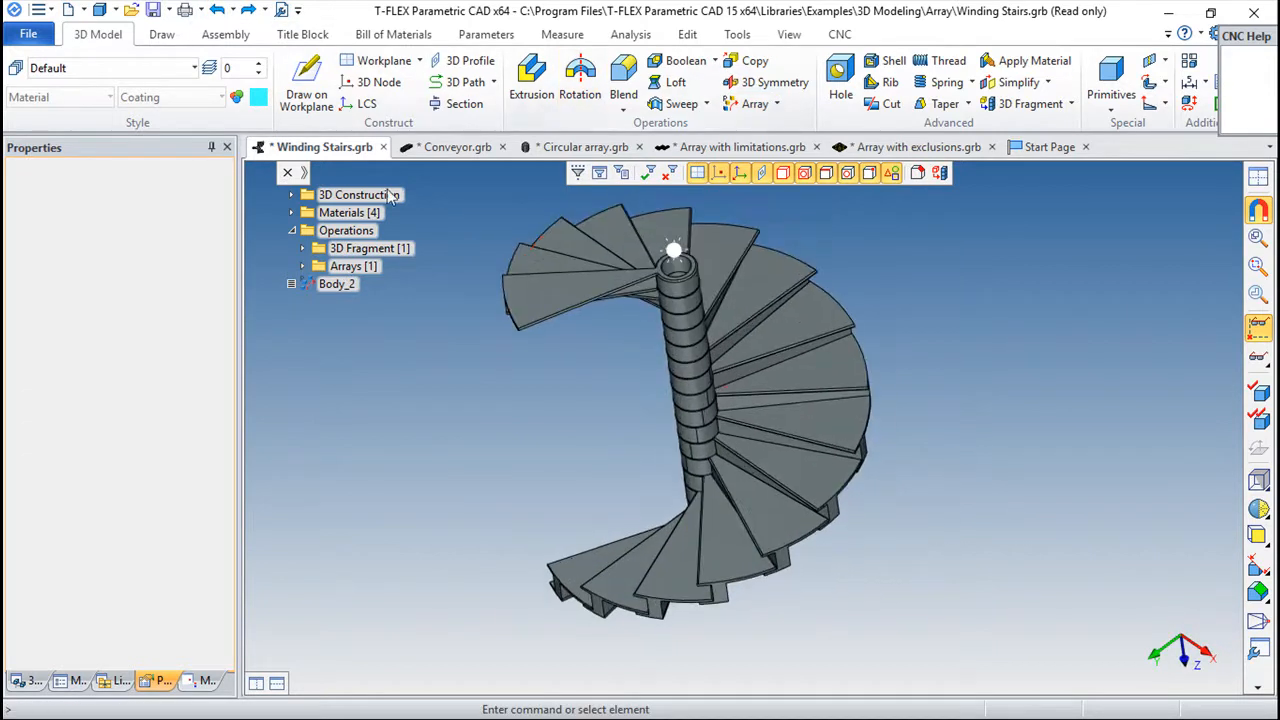
# Open the restored parametric array for editing and review its number of copies, copy number variable and Z position expression.
pyautogui.click(302, 266)
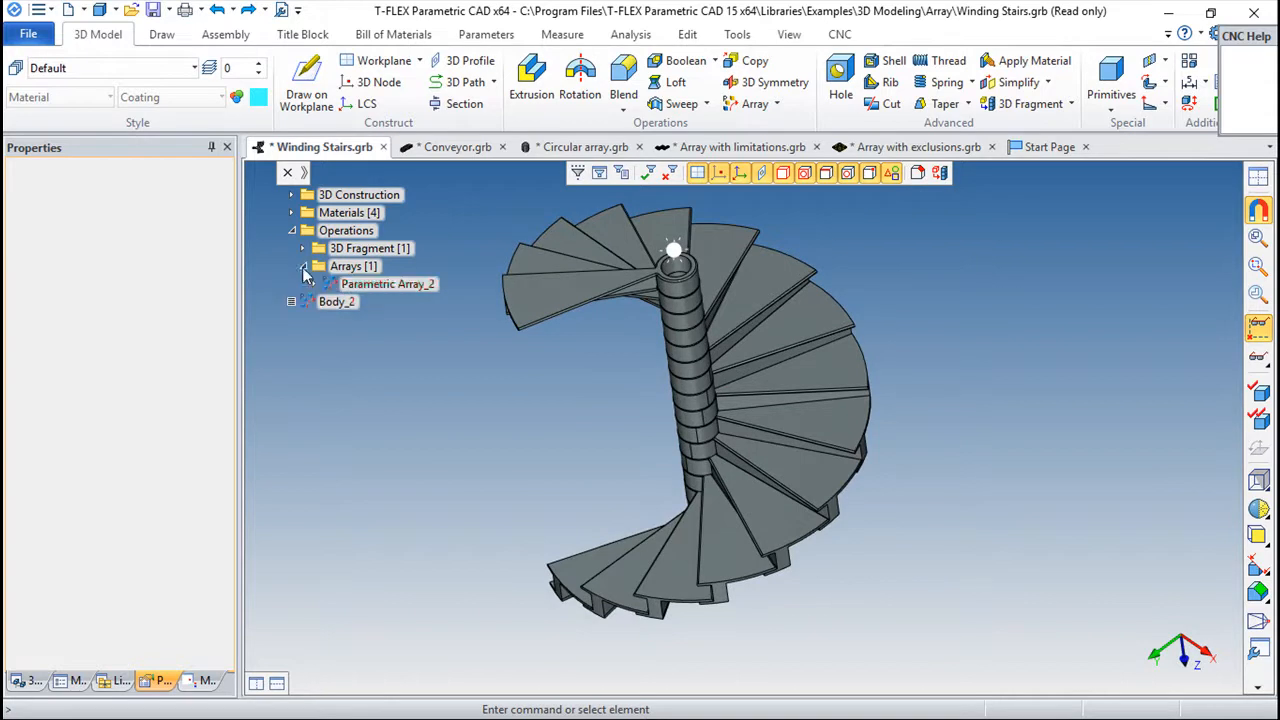
pyautogui.rightClick(372, 288)
pyautogui.click(417, 320)
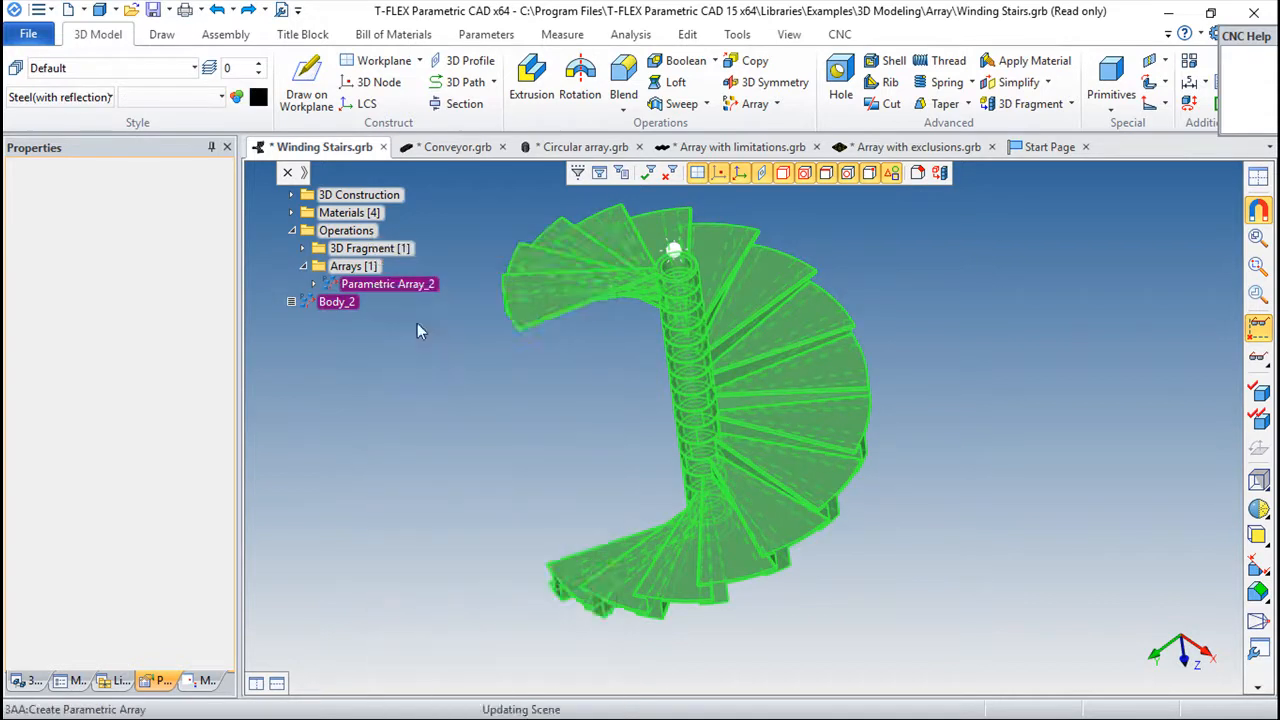
pyautogui.moveTo(581, 443)
pyautogui.mouseDown(button='right')
pyautogui.moveTo(629, 392)
pyautogui.moveTo(575, 437)
pyautogui.mouseUp(button='right')
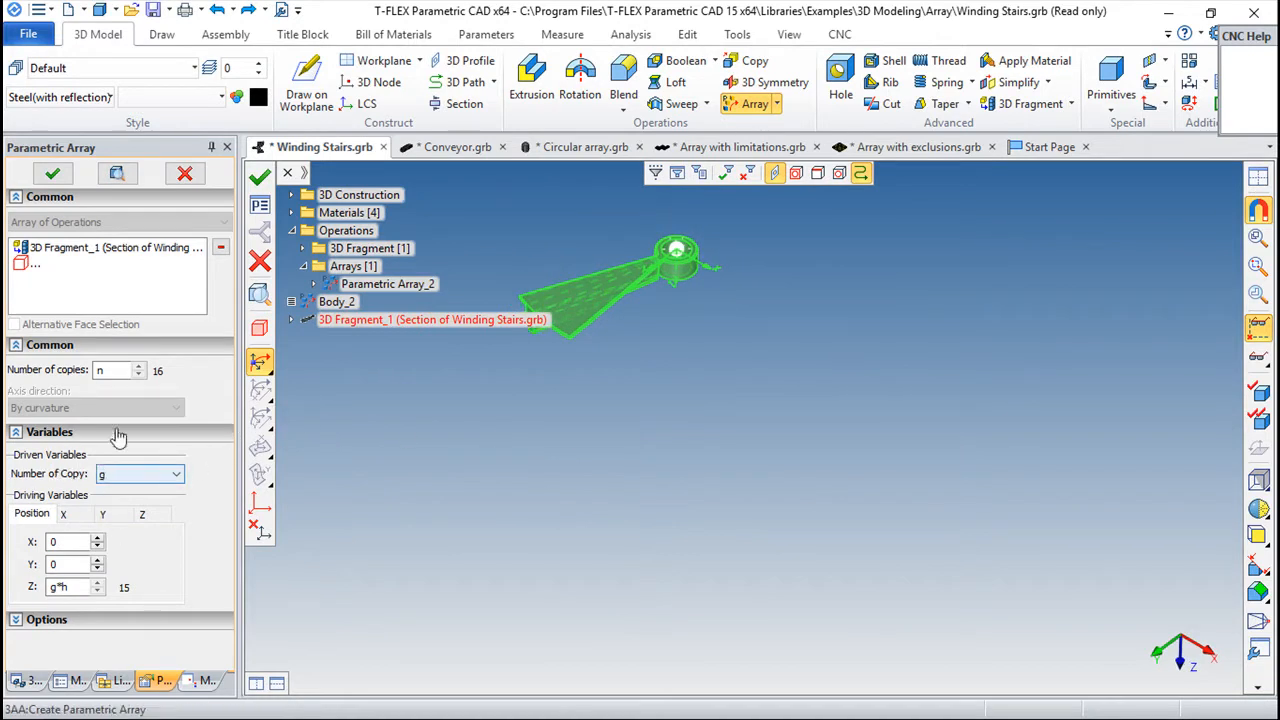
pyautogui.click(101, 371)
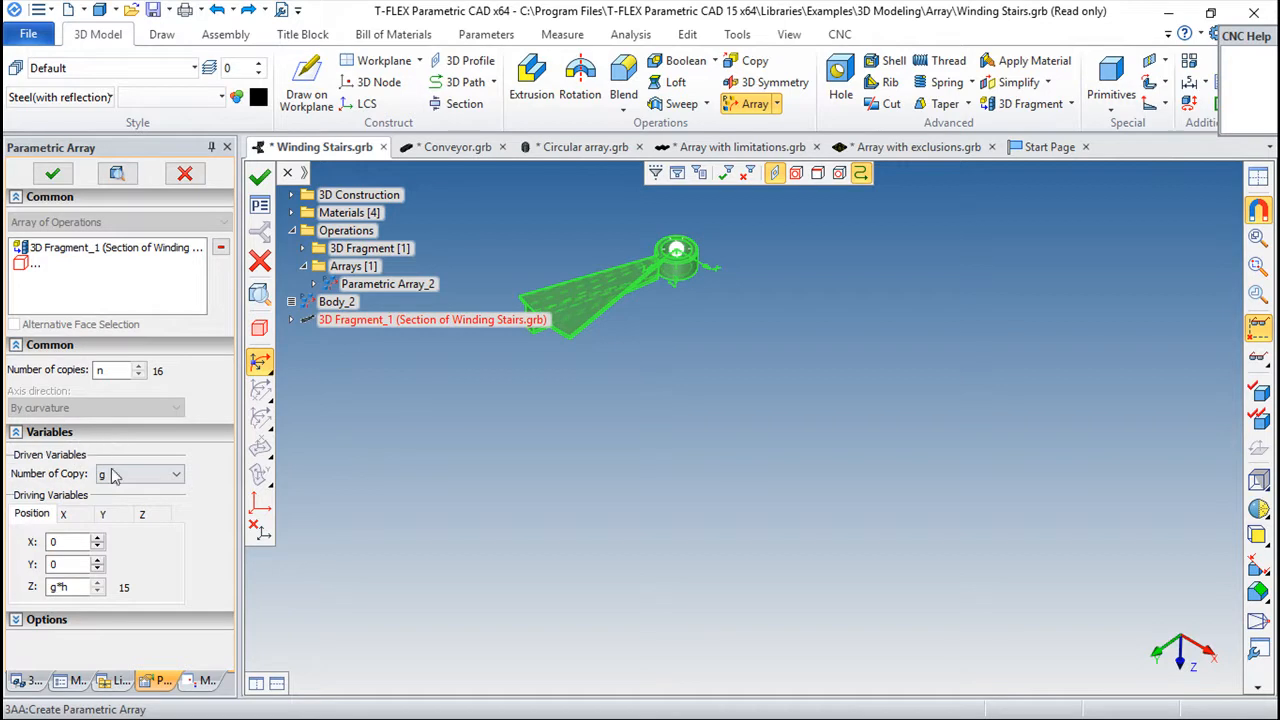
pyautogui.click(176, 479)
pyautogui.click(176, 479)
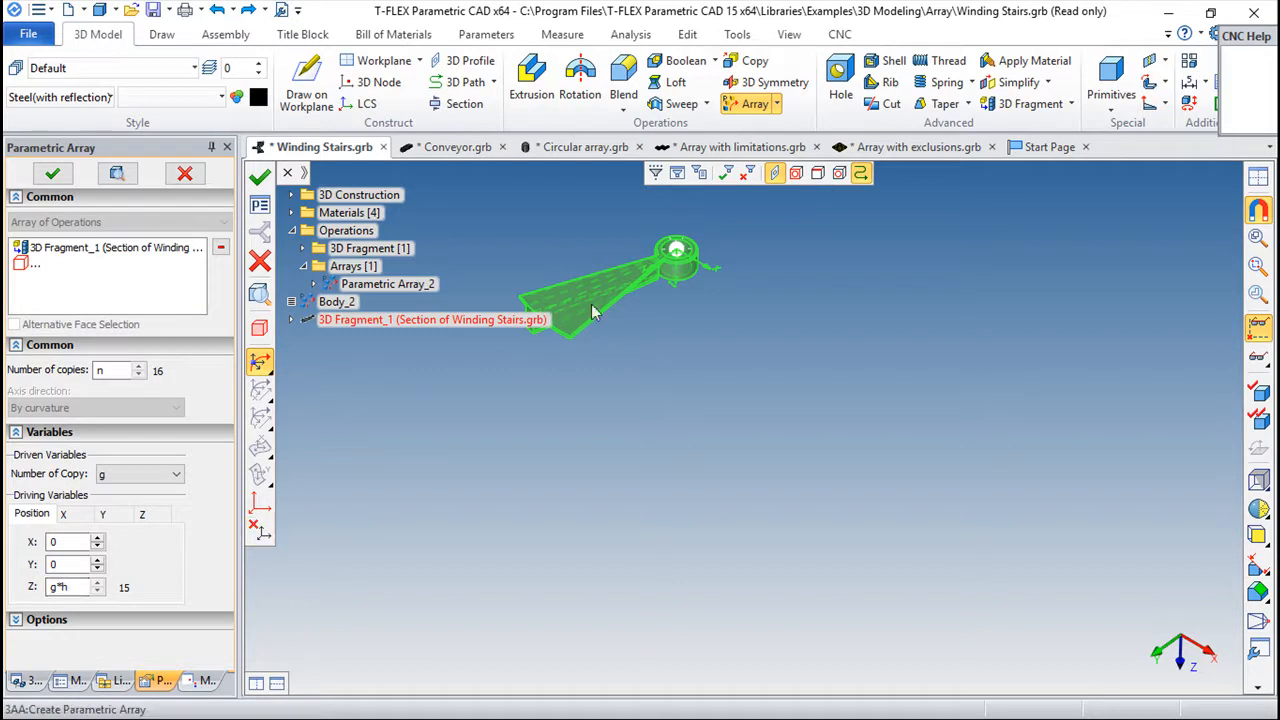
# Review the variables g, n and h in the Variable Editor and close it without changes.
pyautogui.click(488, 34)
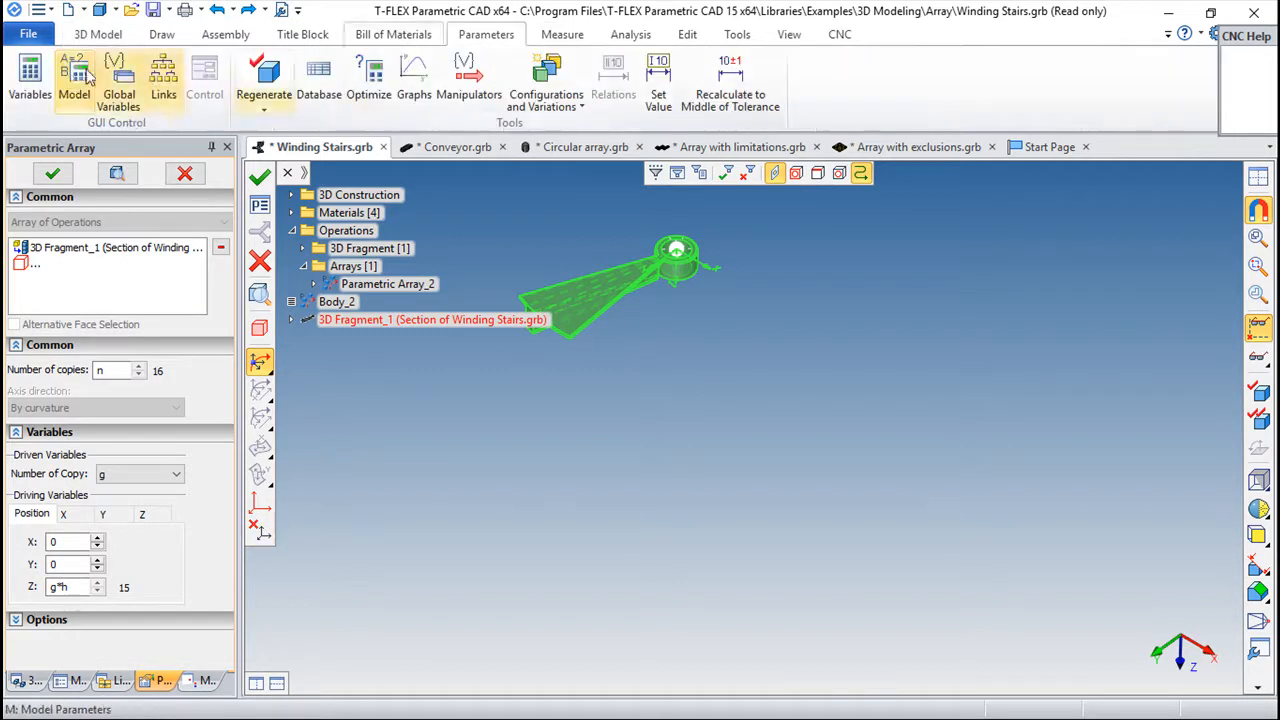
pyautogui.click(30, 75)
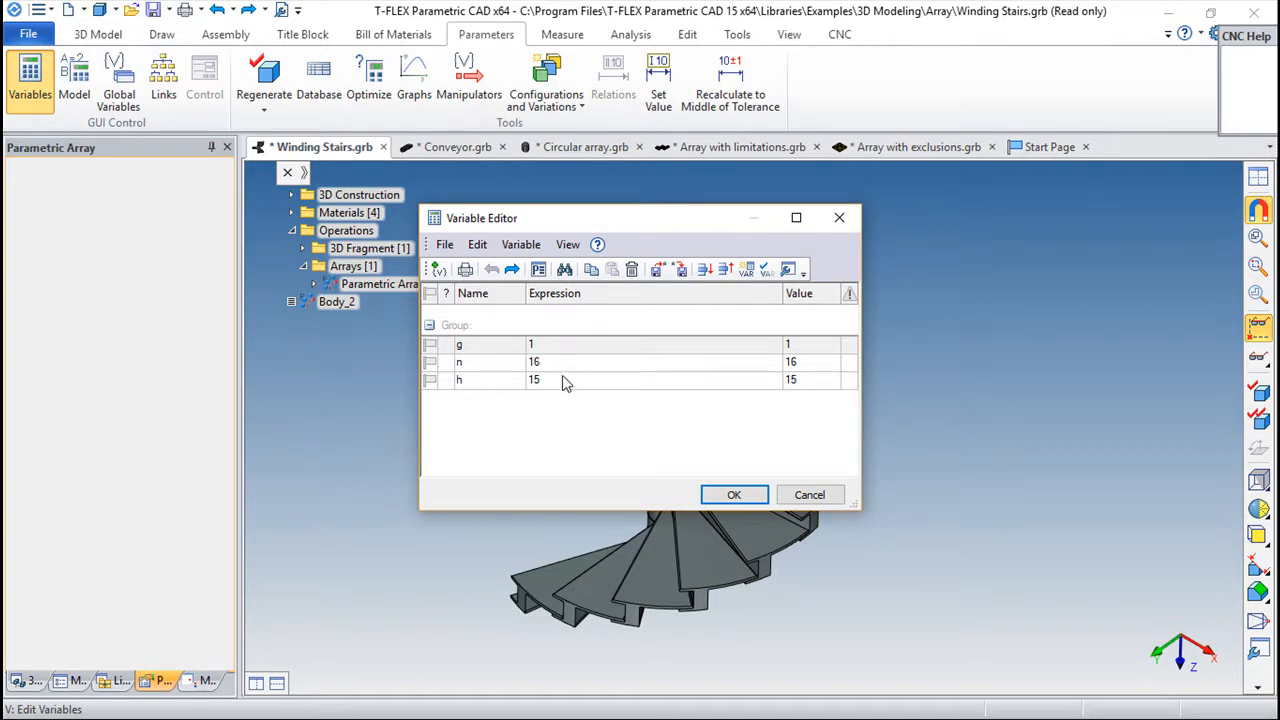
pyautogui.click(830, 503)
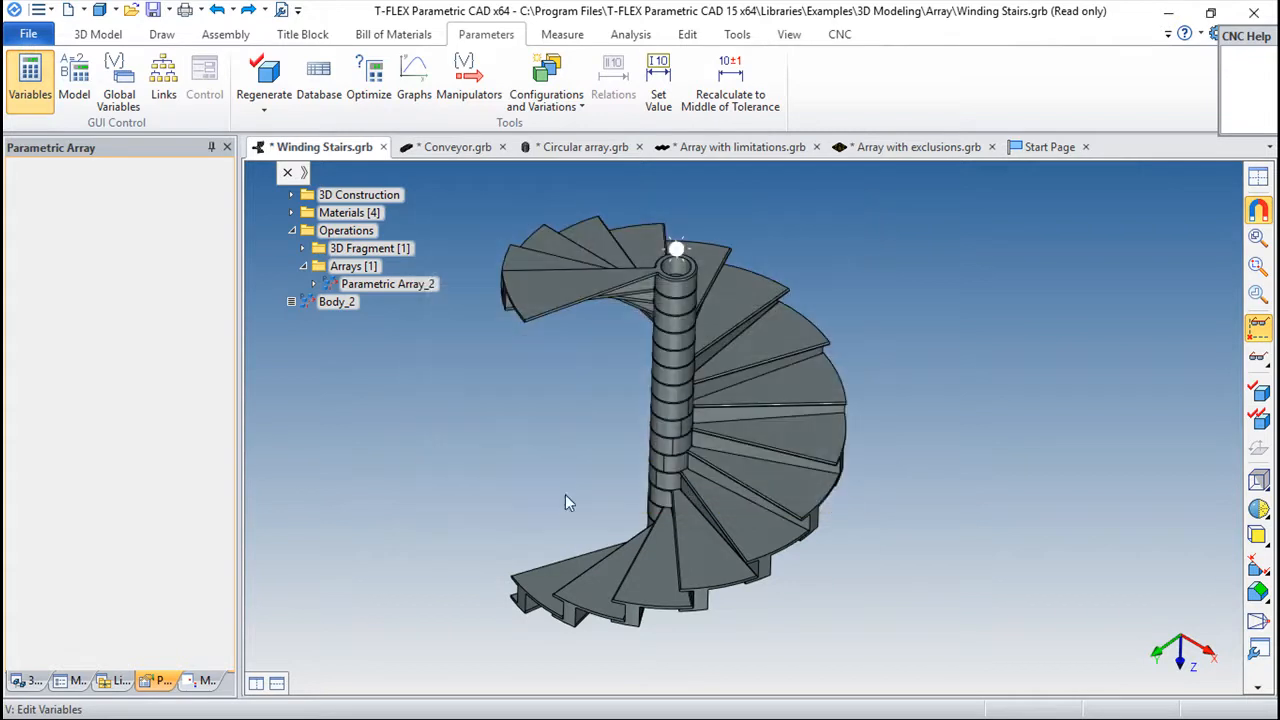
# Edit the stairs' parametric array and set its number of copies to 25.
pyautogui.rightClick(386, 284)
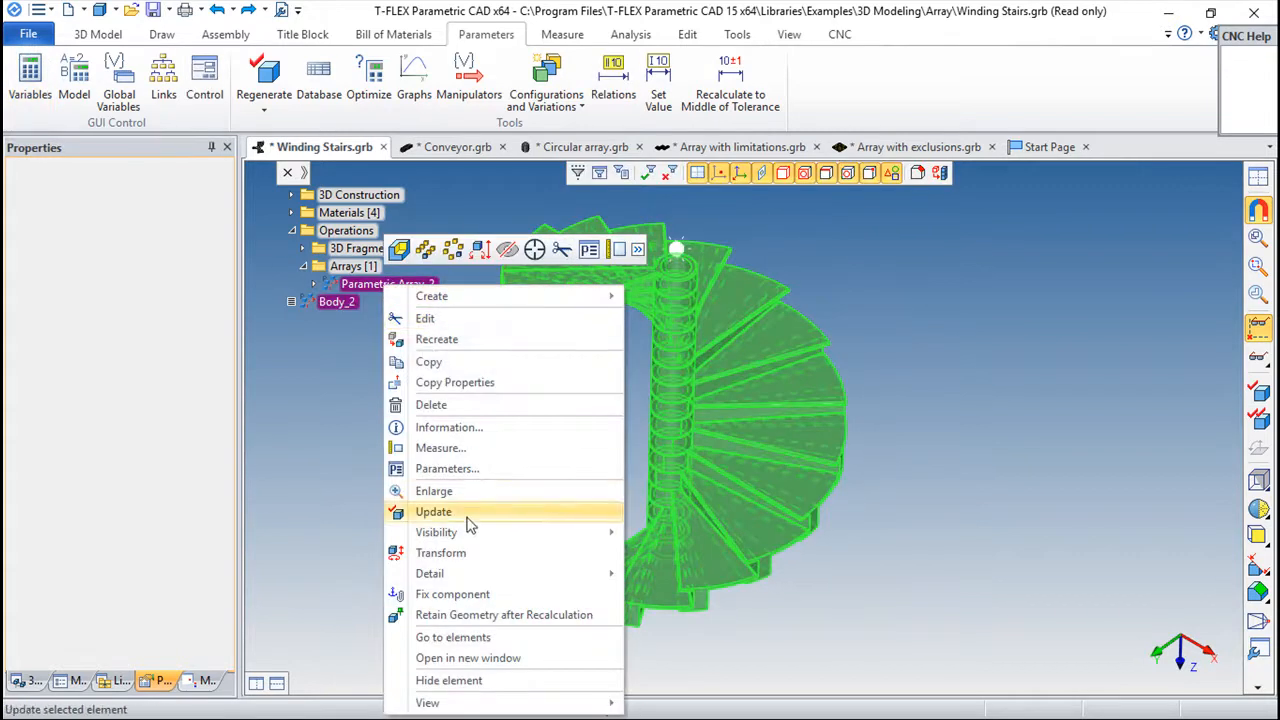
pyautogui.click(450, 320)
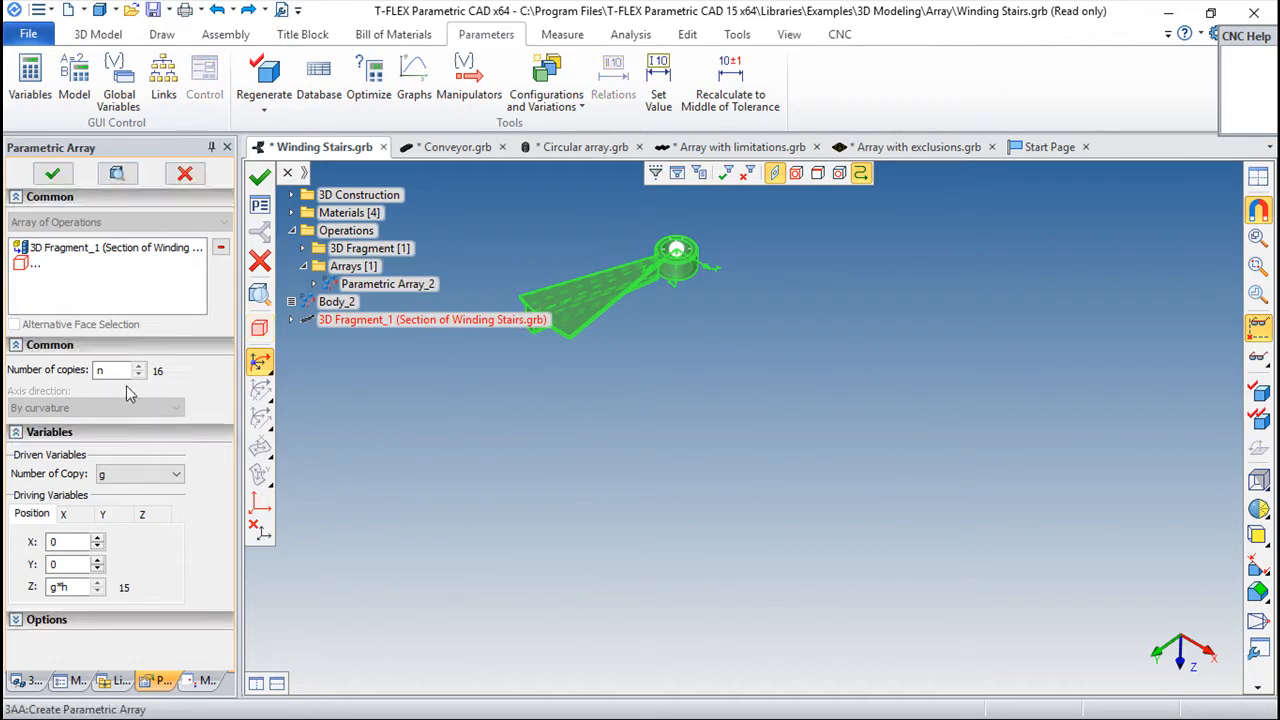
pyautogui.doubleClick(112, 371)
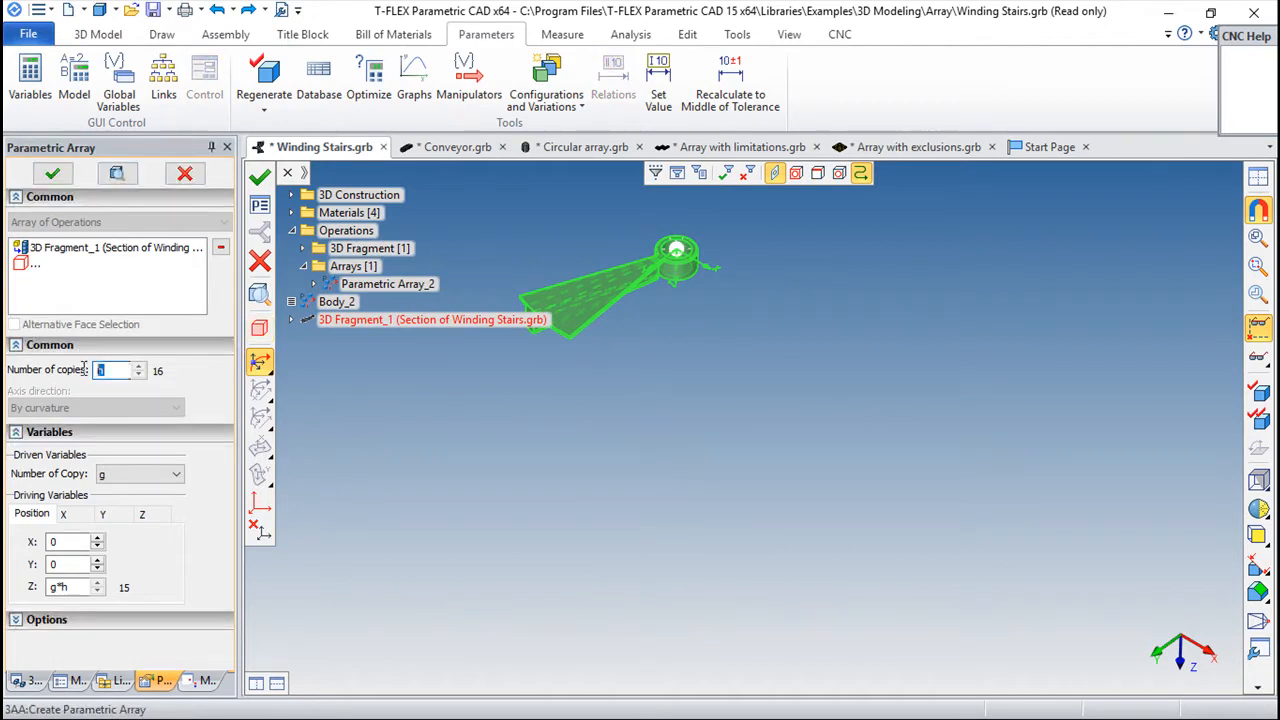
pyautogui.write('25')
pyautogui.moveTo(636, 431); pyautogui.dragTo(799, 412, button='right')
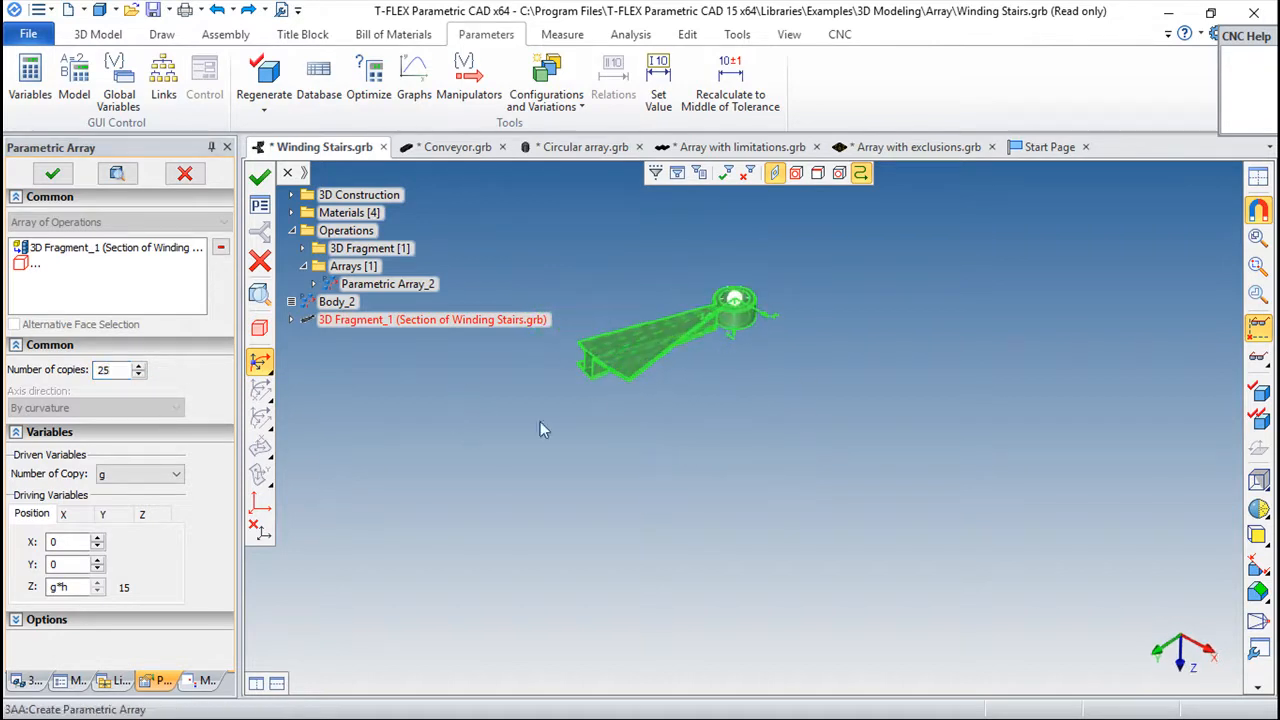
pyautogui.click(260, 176)
# Examine the winding staircase from several sides, checking the rise and rotation of its steps around the column.
pyautogui.moveTo(957, 495); pyautogui.dragTo(938, 561, button='right')
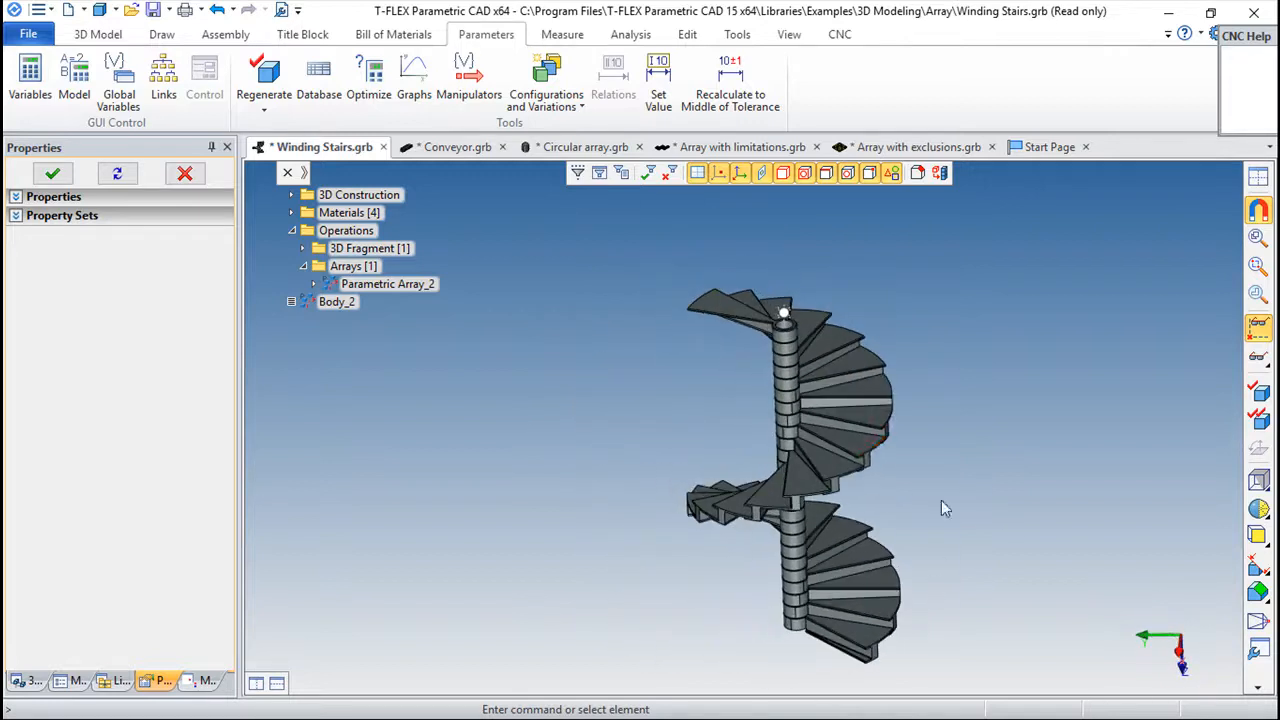
pyautogui.moveTo(855, 432); pyautogui.dragTo(737, 590, button='right')
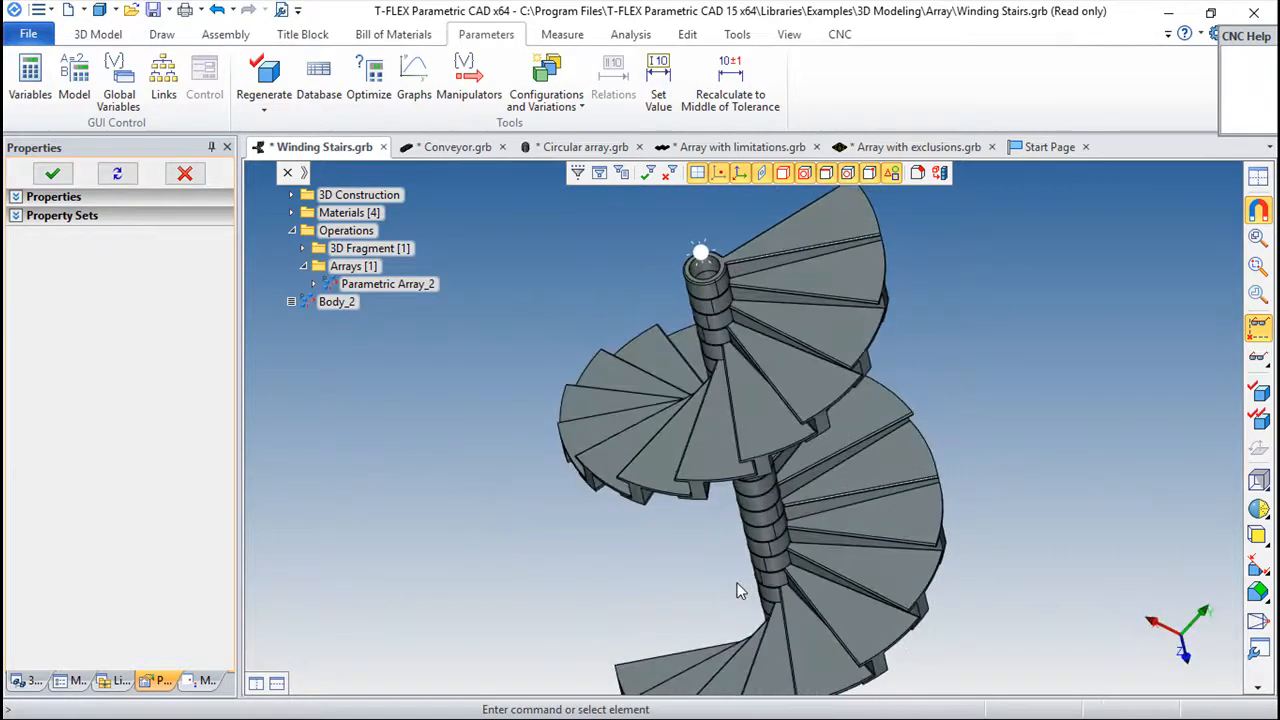
pyautogui.moveTo(507, 582); pyautogui.dragTo(822, 600, button='right')
pyautogui.moveTo(612, 627); pyautogui.dragTo(836, 594, button='right')
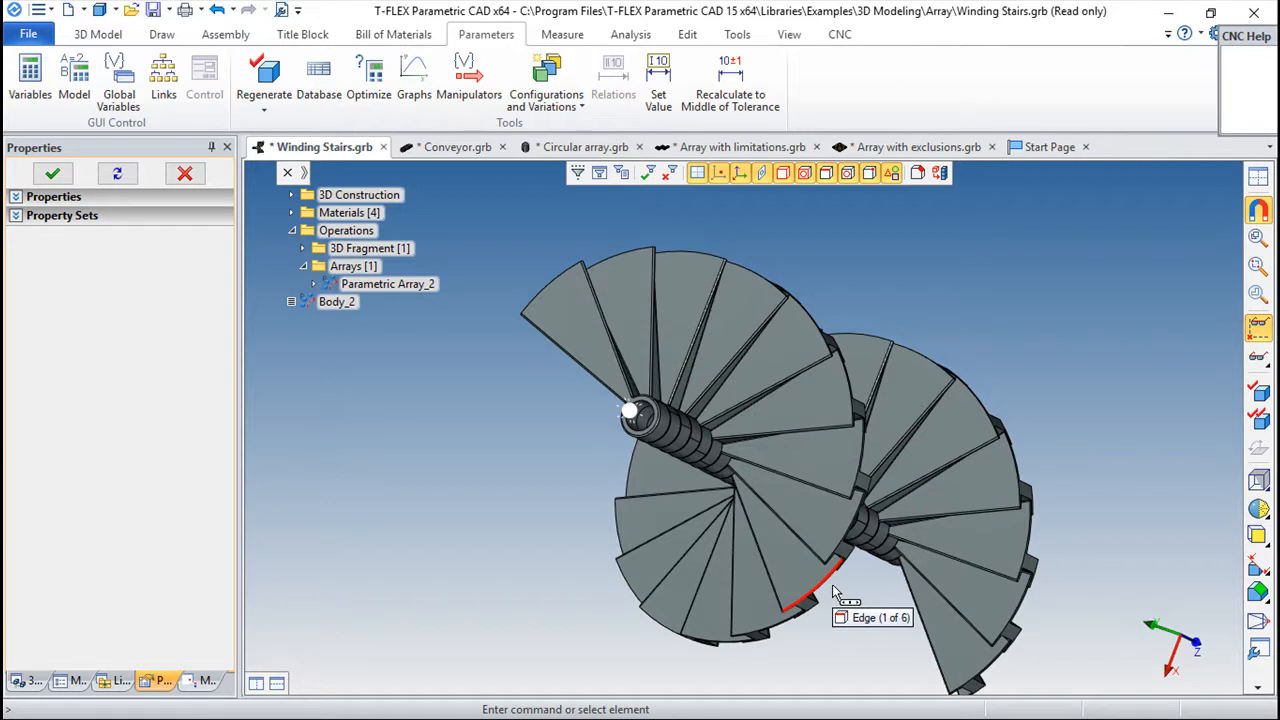
pyautogui.moveTo(449, 423); pyautogui.dragTo(732, 411, button='right')
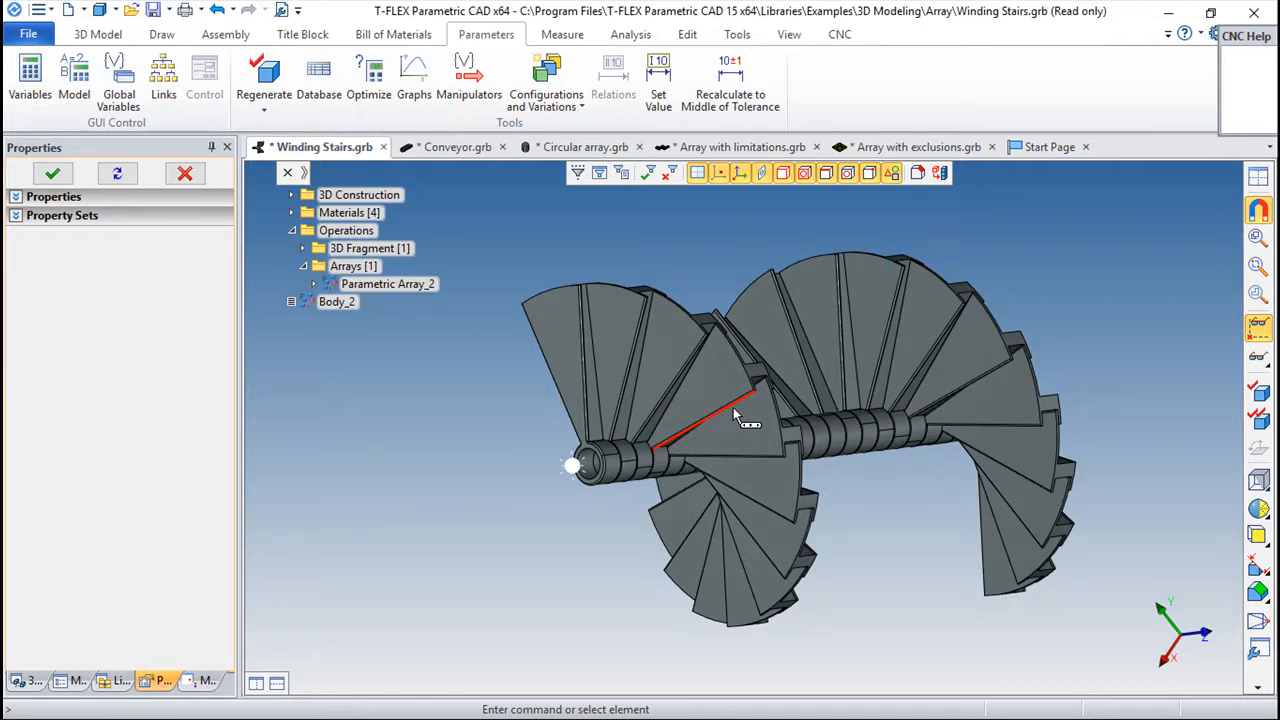
pyautogui.moveTo(468, 494); pyautogui.dragTo(723, 471)
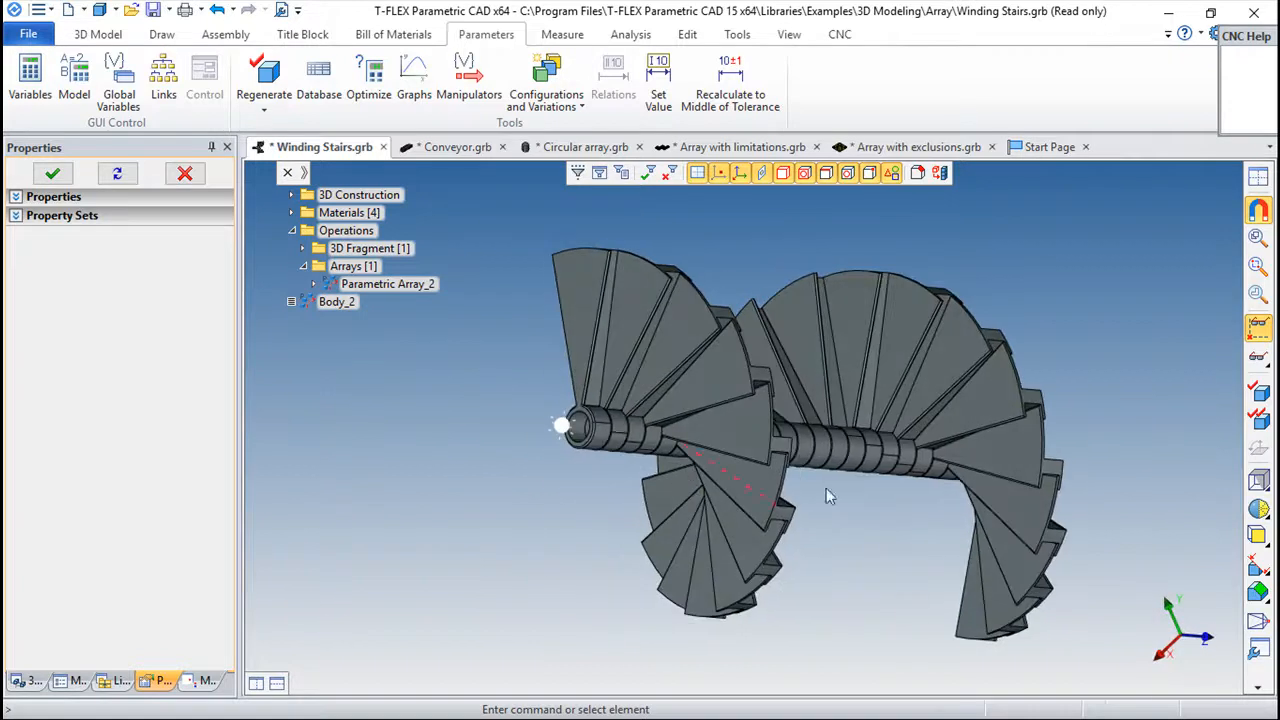
pyautogui.moveTo(902, 566); pyautogui.dragTo(896, 599)
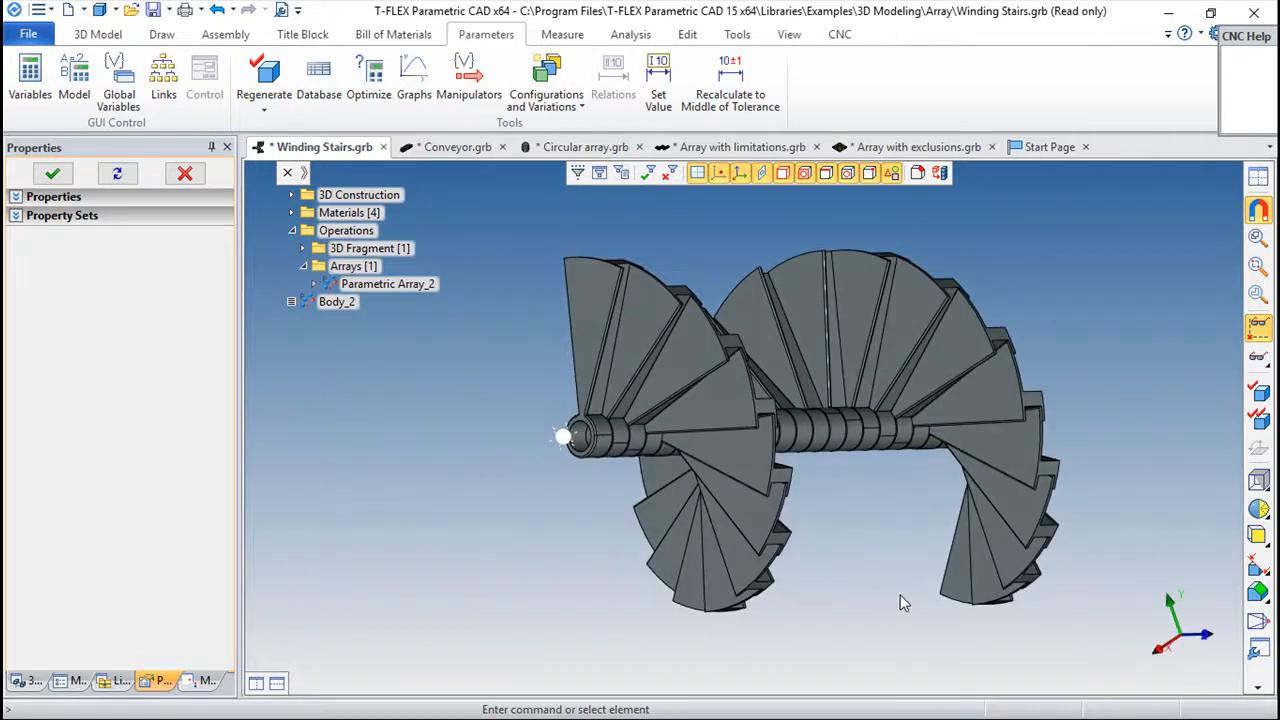
pyautogui.moveTo(852, 543); pyautogui.dragTo(704, 548, button='middle')
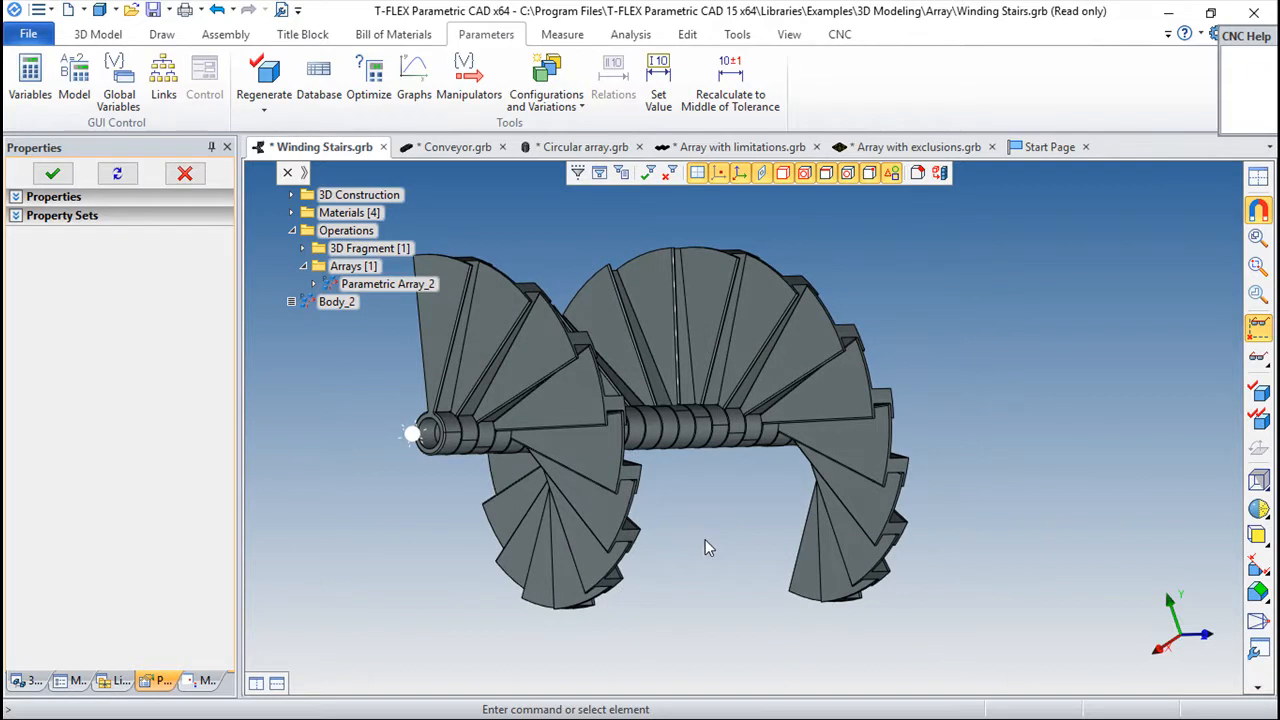
pyautogui.moveTo(705, 547); pyautogui.dragTo(983, 551)
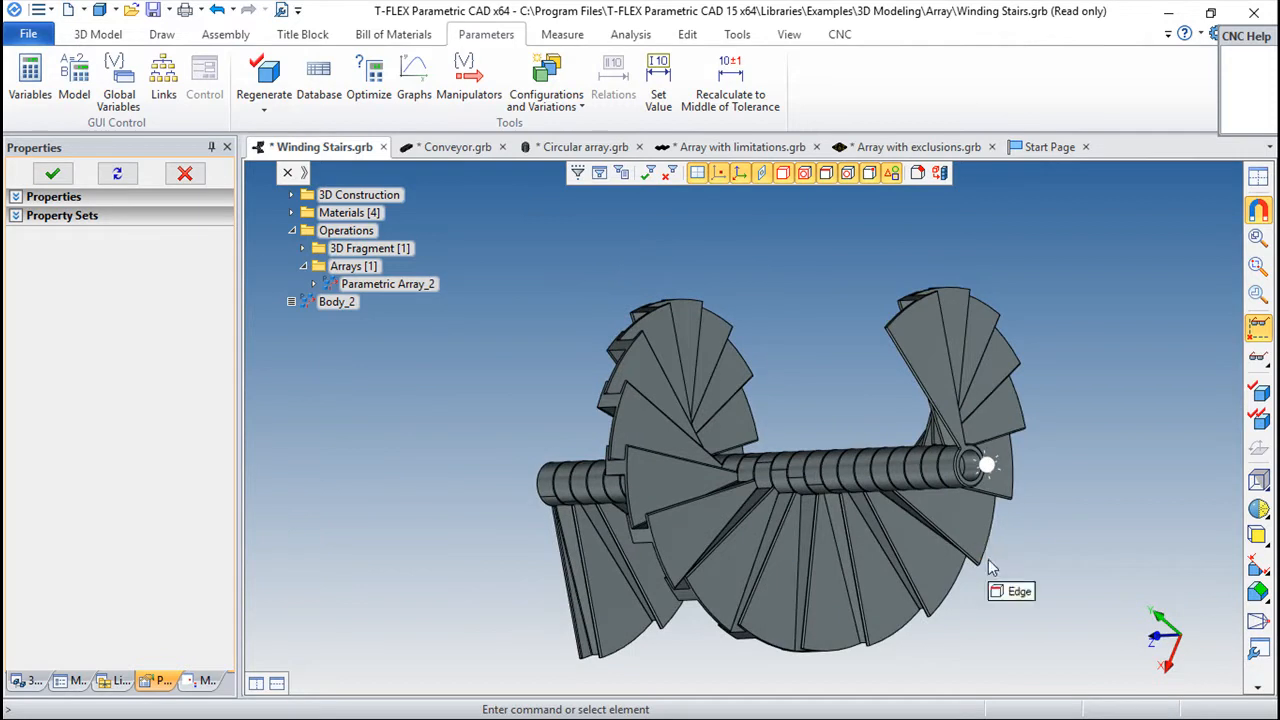